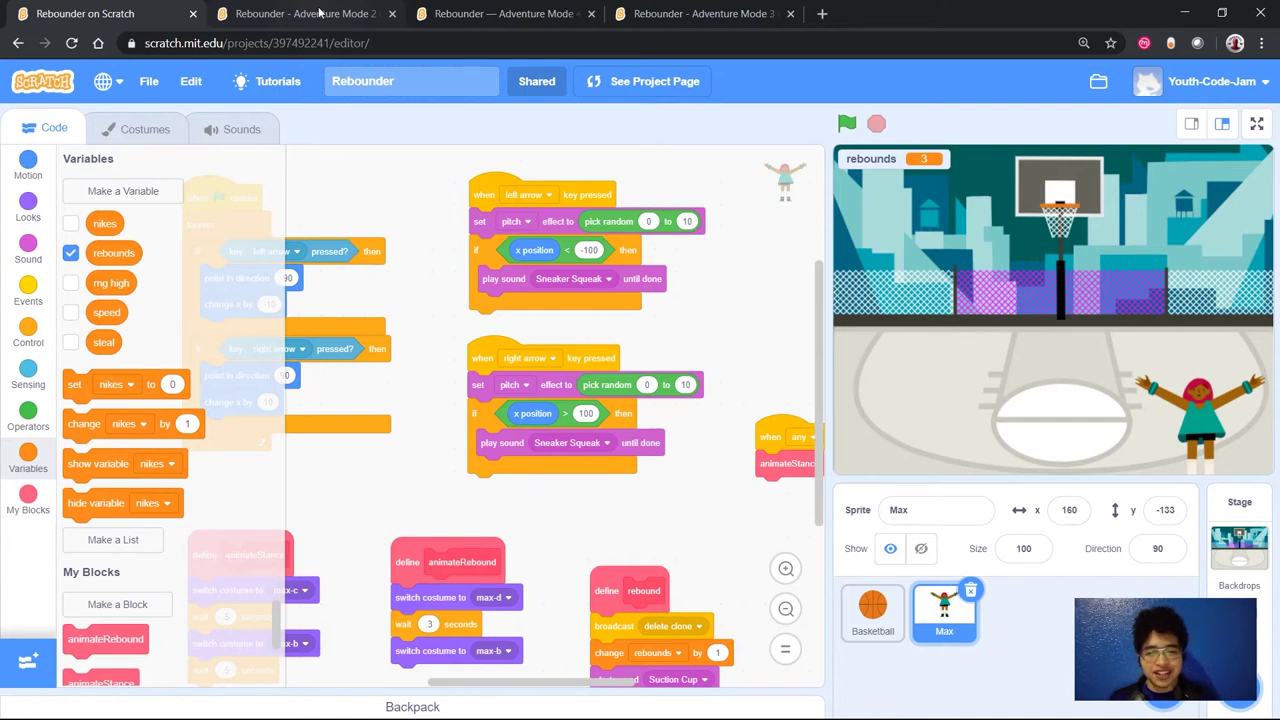
Switch to the Adventure Mode 2 project, look over the Max sprite's scripts and open its costumes.
{"action": "left_click", "coordinate": [319, 12]}
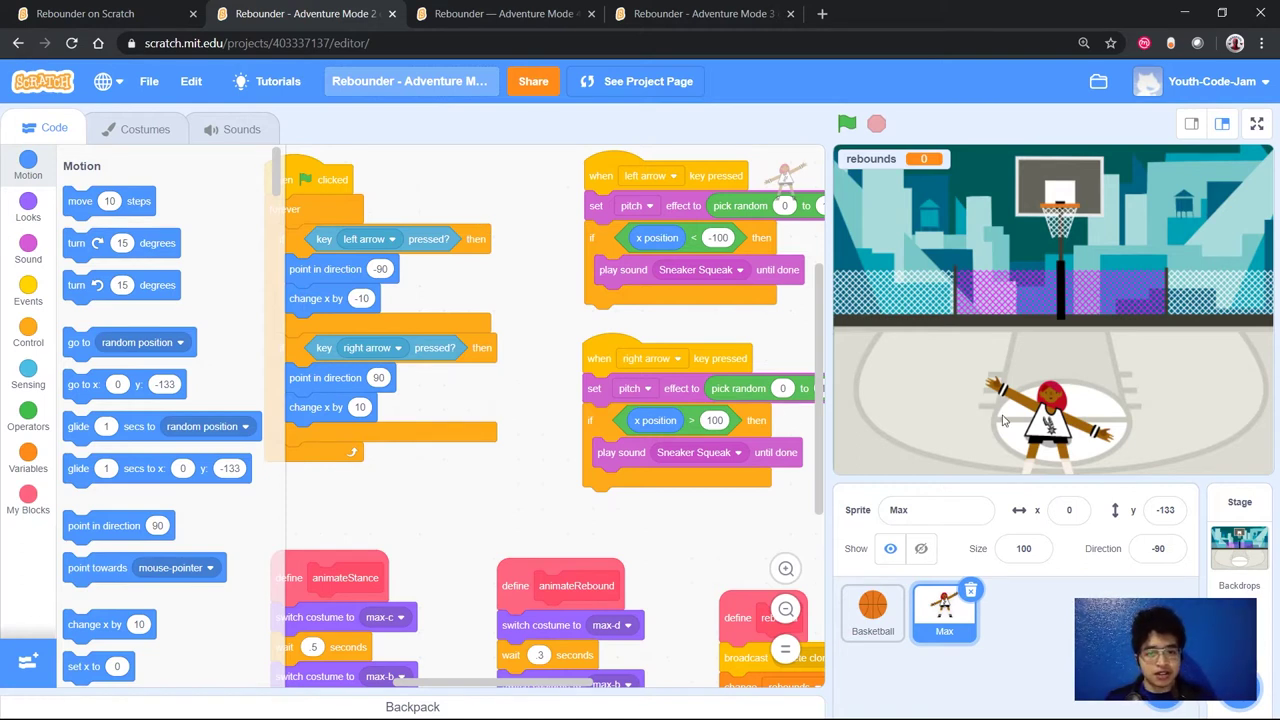
{"action": "scroll", "coordinate": [444, 331], "scroll_direction": "left", "scroll_amount": 2}
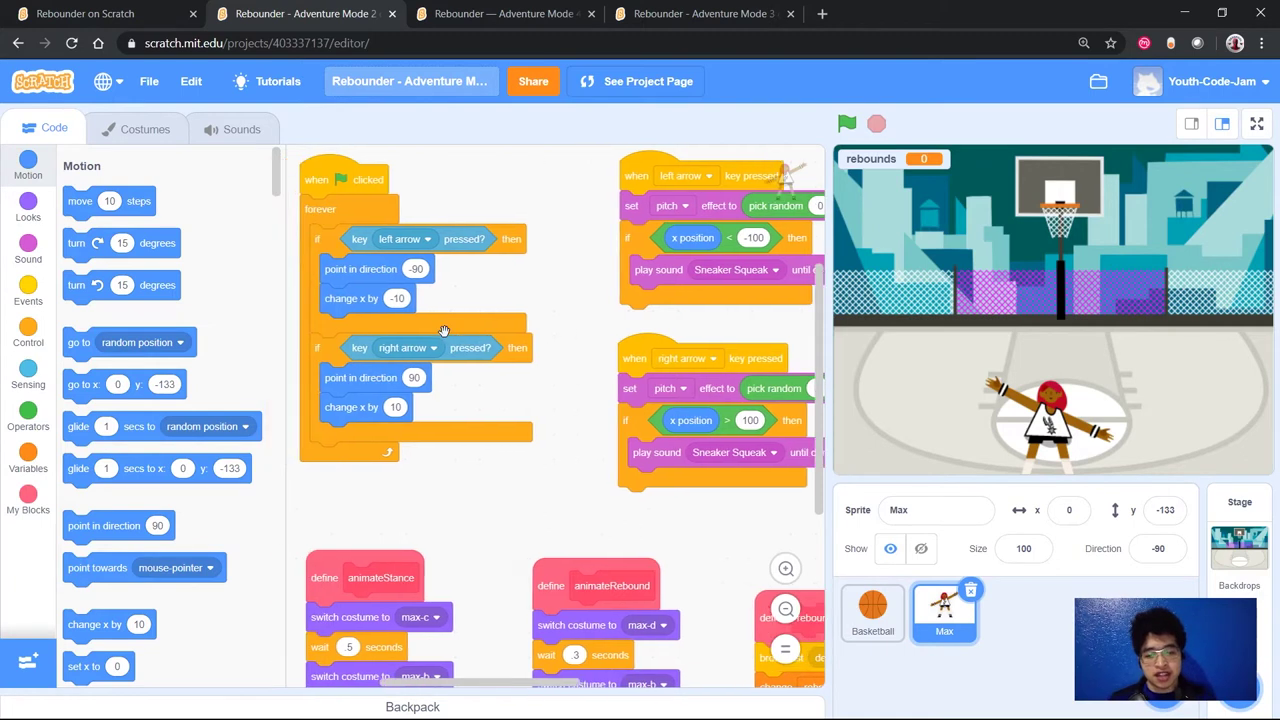
{"action": "scroll", "coordinate": [444, 331], "scroll_direction": "right", "scroll_amount": 1}
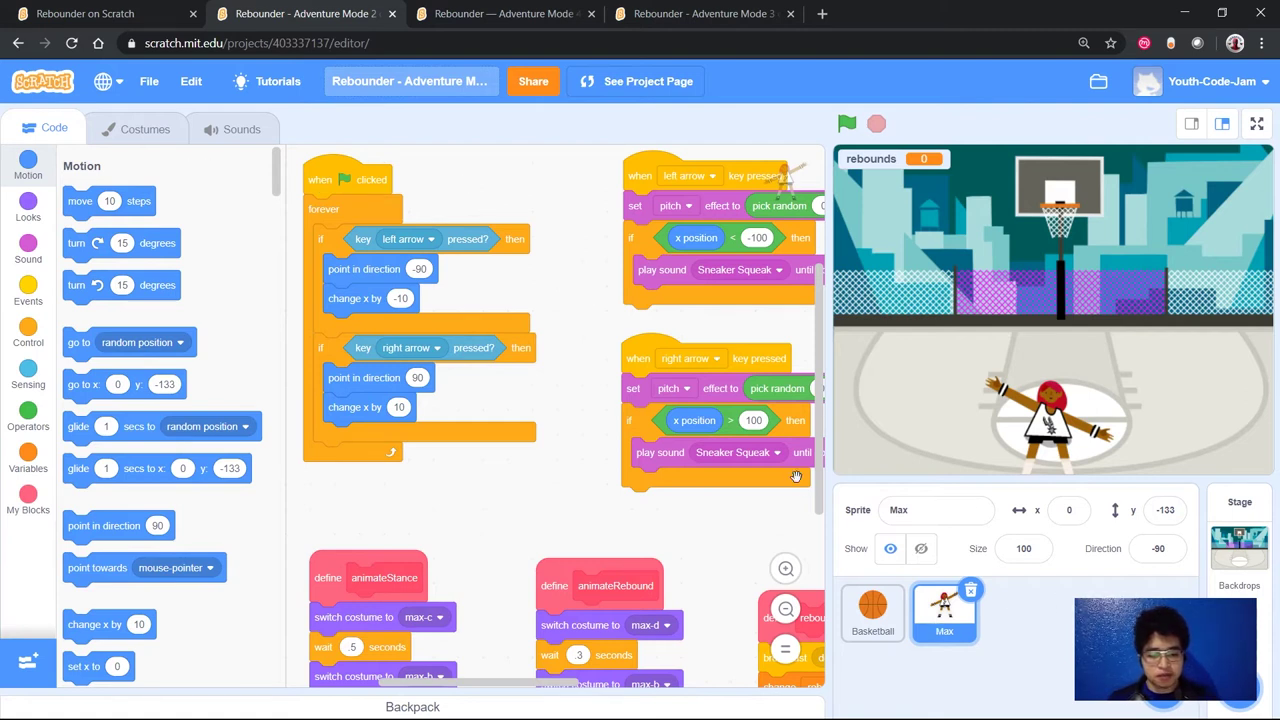
{"action": "left_click", "coordinate": [150, 131]}
{"action": "scroll", "coordinate": [392, 310], "scroll_direction": "down", "scroll_amount": 2}
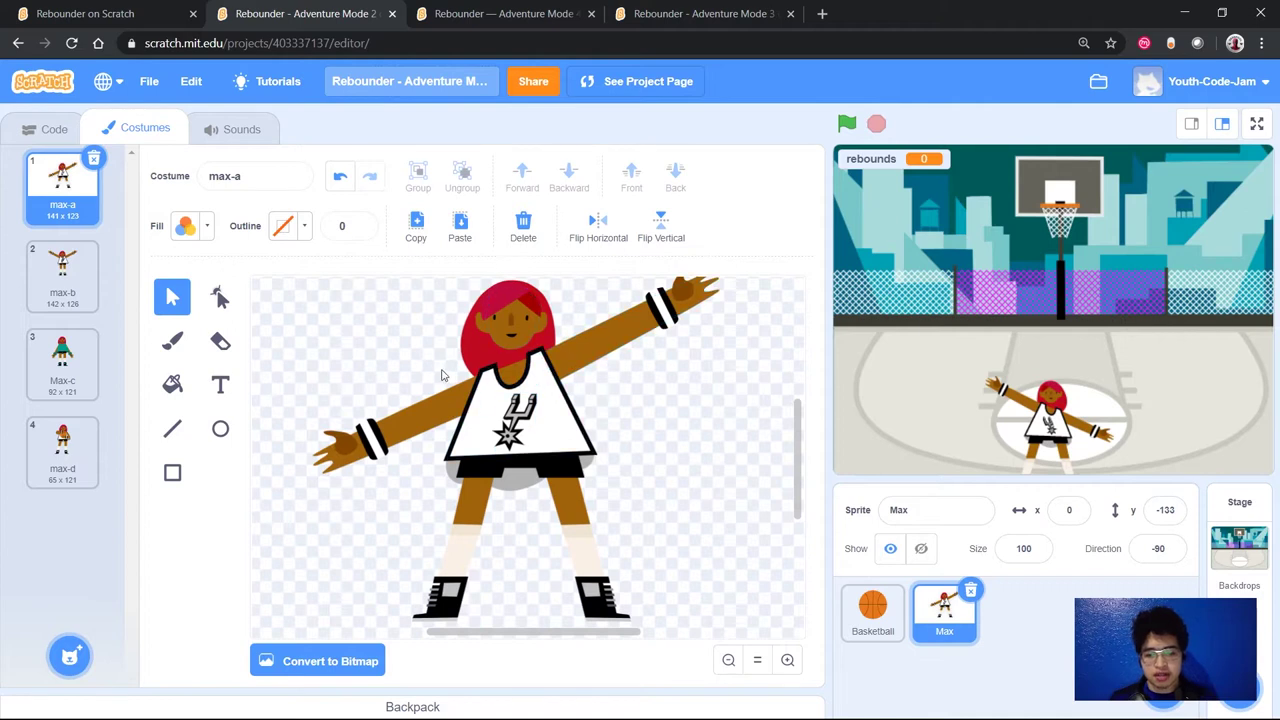
Show the Max sprite's max-a costume in the original Rebounder project.
{"action": "left_click", "coordinate": [140, 13]}
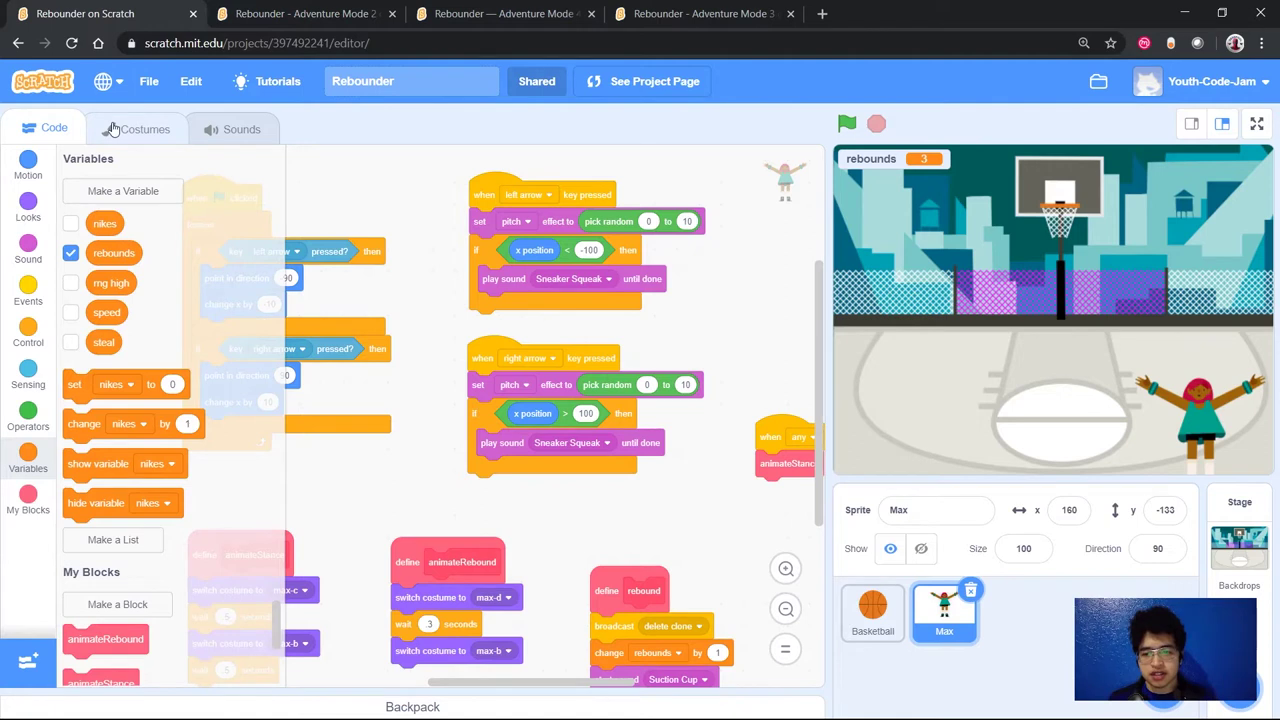
{"action": "left_click", "coordinate": [113, 129]}
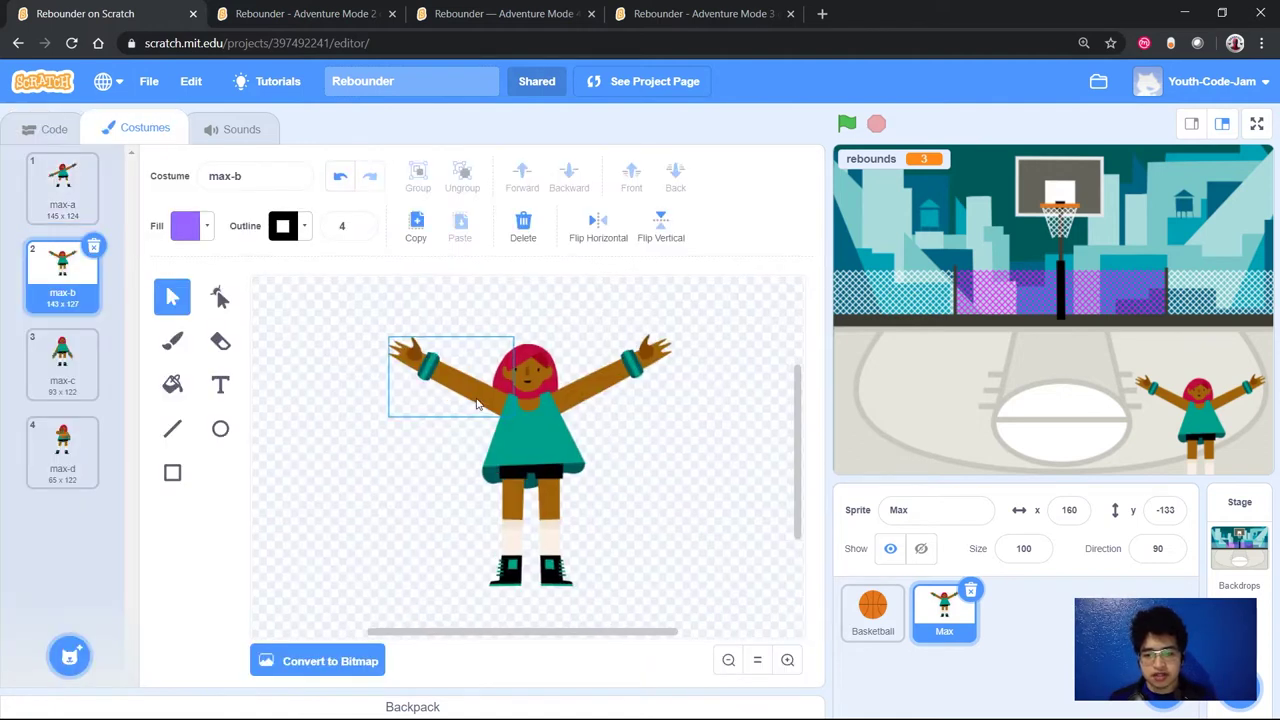
{"action": "left_click", "coordinate": [98, 205]}
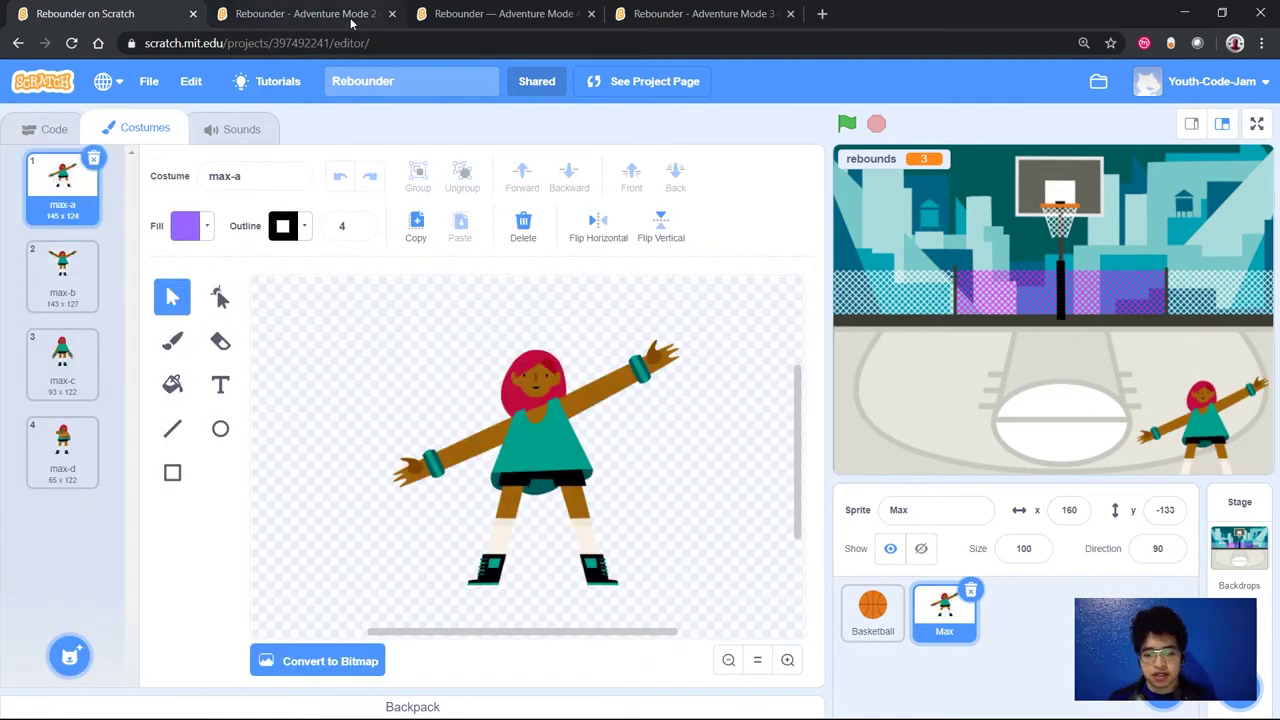
Compare the max-a costume in the Adventure Mode 2 project with the original Rebounder version.
{"action": "left_click", "coordinate": [305, 14]}
{"action": "scroll", "coordinate": [533, 385], "scroll_direction": "down", "scroll_amount": 2}
{"action": "scroll", "coordinate": [533, 385], "scroll_direction": "up", "scroll_amount": 2}
{"action": "scroll", "coordinate": [533, 385], "scroll_direction": "down", "scroll_amount": 1}
{"action": "scroll", "coordinate": [533, 385], "scroll_direction": "up", "scroll_amount": 2}
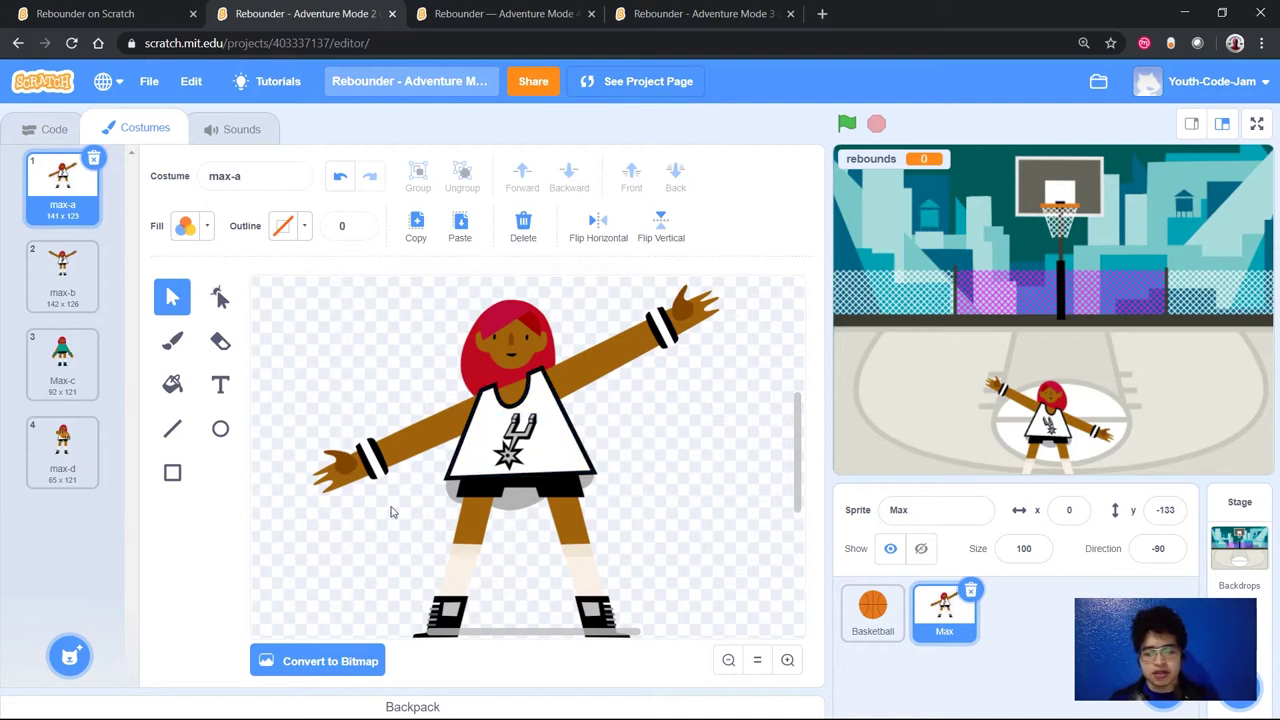
{"action": "scroll", "coordinate": [403, 460], "scroll_direction": "down", "scroll_amount": 2}
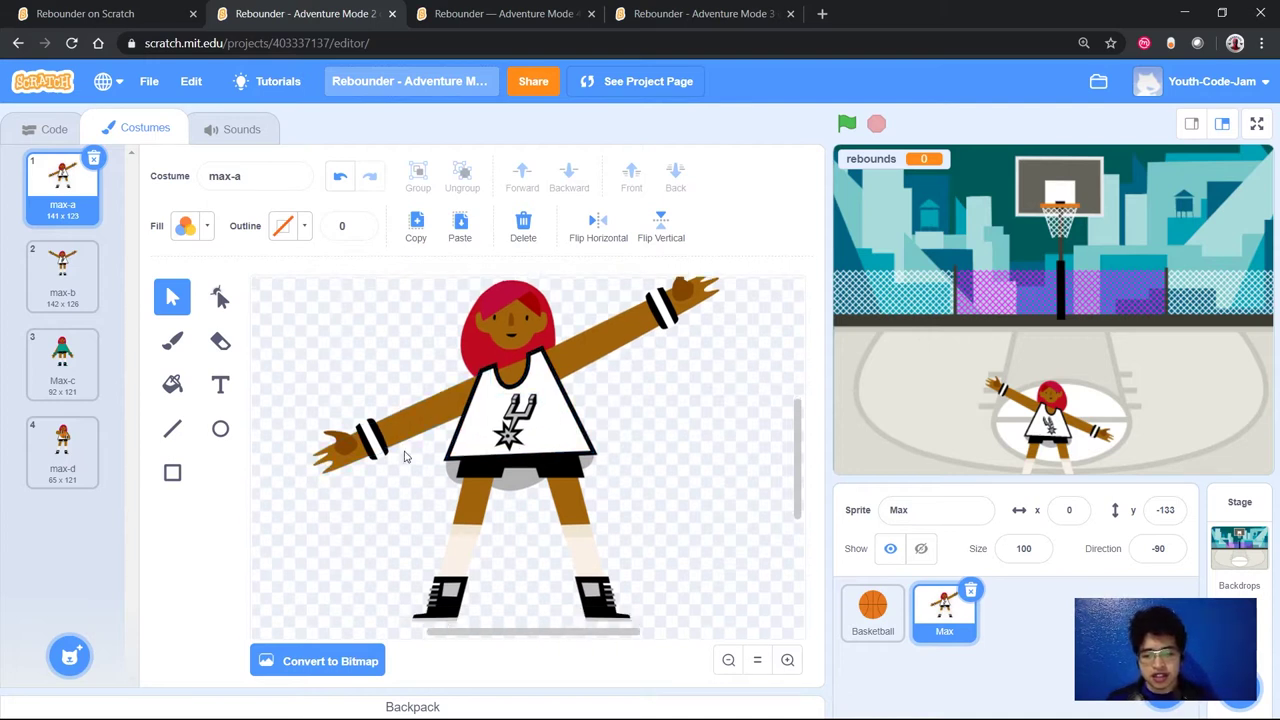
{"action": "scroll", "coordinate": [405, 457], "scroll_direction": "up", "scroll_amount": 3}
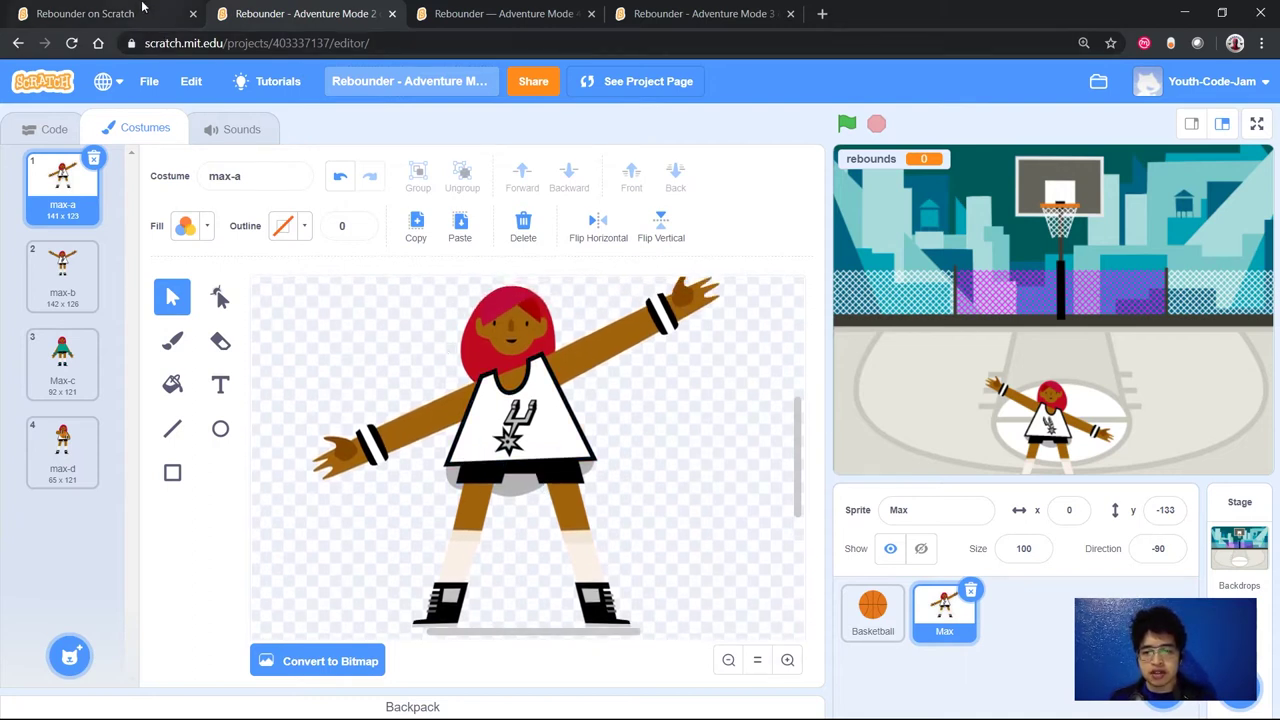
{"action": "left_click", "coordinate": [150, 13]}
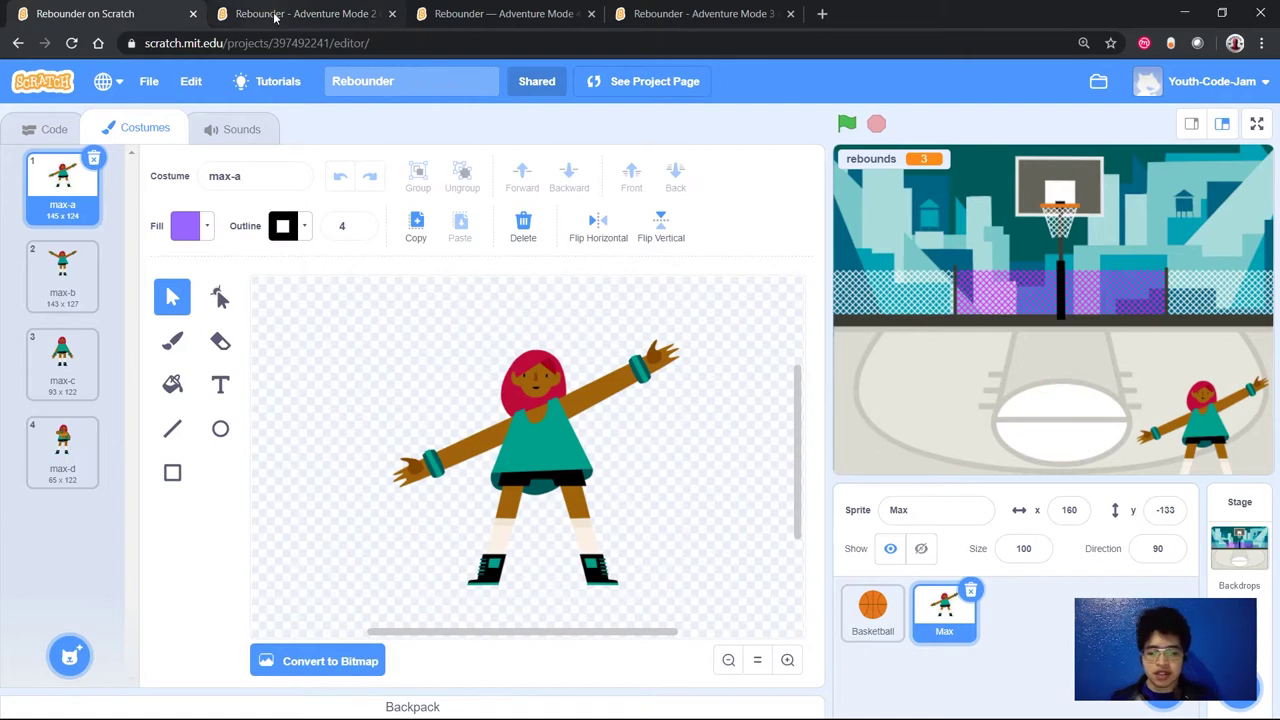
{"action": "left_click", "coordinate": [275, 14]}
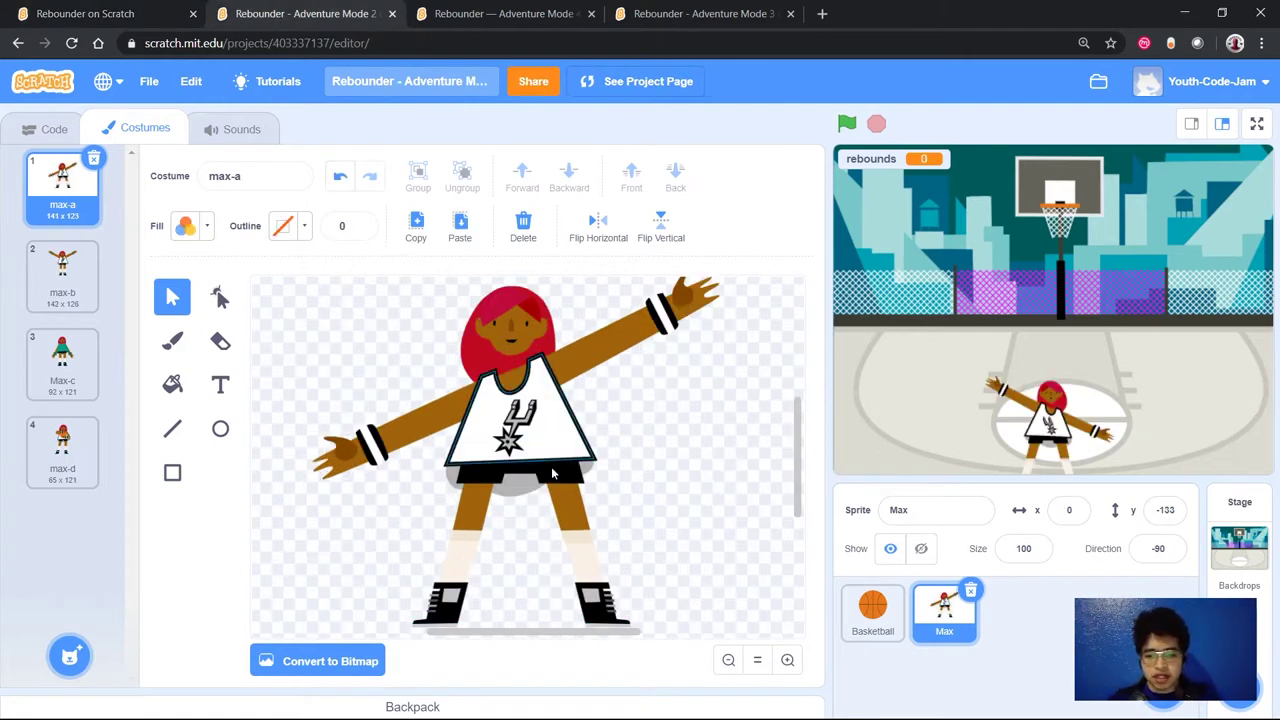
Examine the logo group on the max-a jersey by selecting it, and view the options for adding a costume.
{"action": "left_click", "coordinate": [520, 424]}
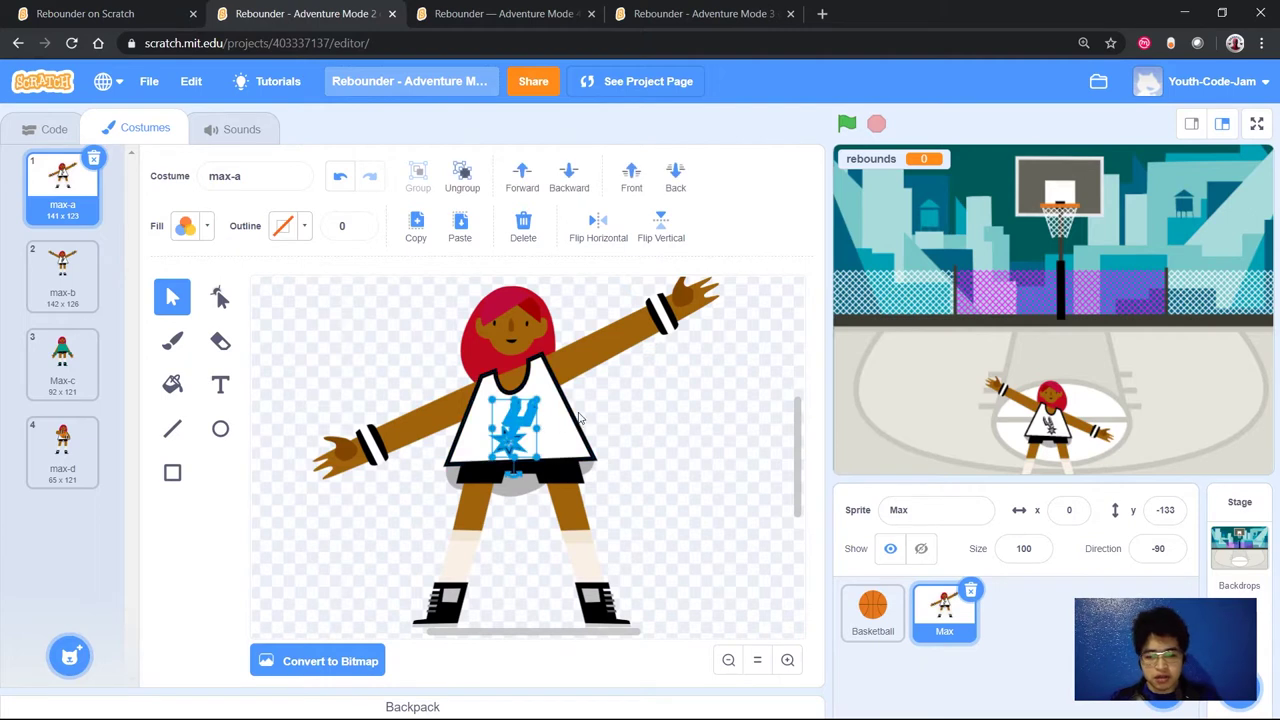
{"action": "left_click", "coordinate": [594, 418]}
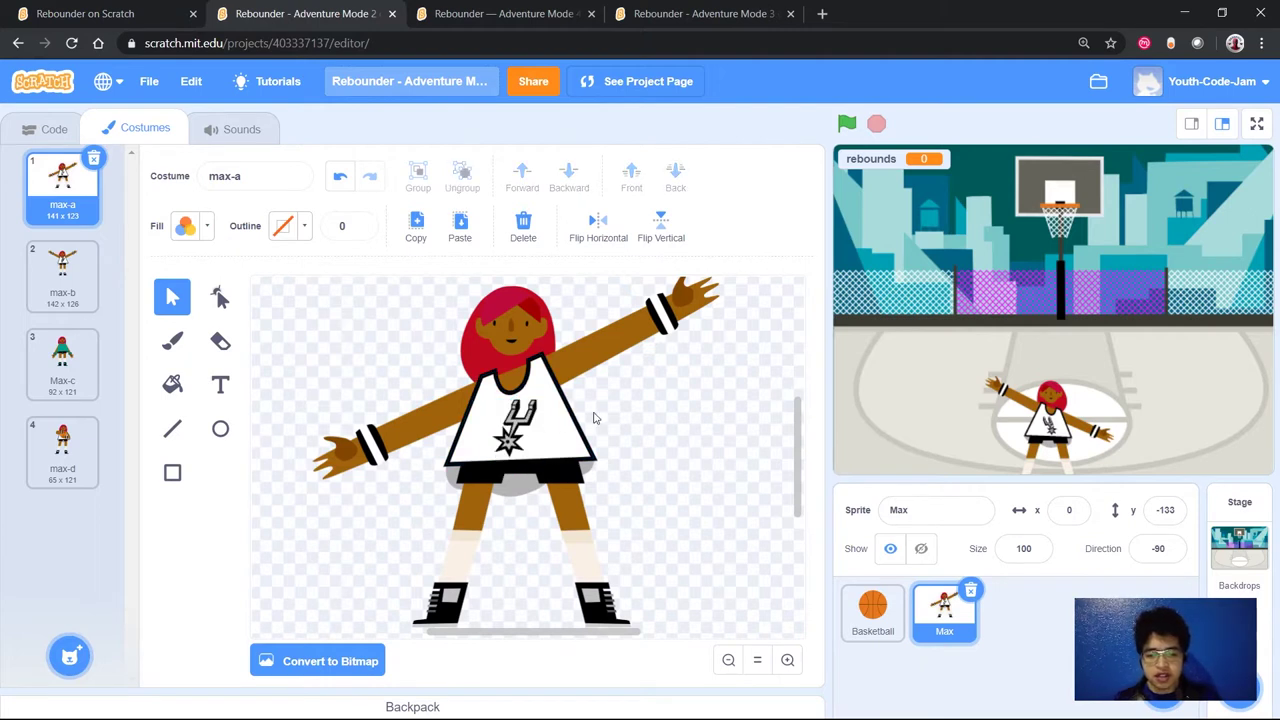
{"action": "left_click", "coordinate": [529, 430]}
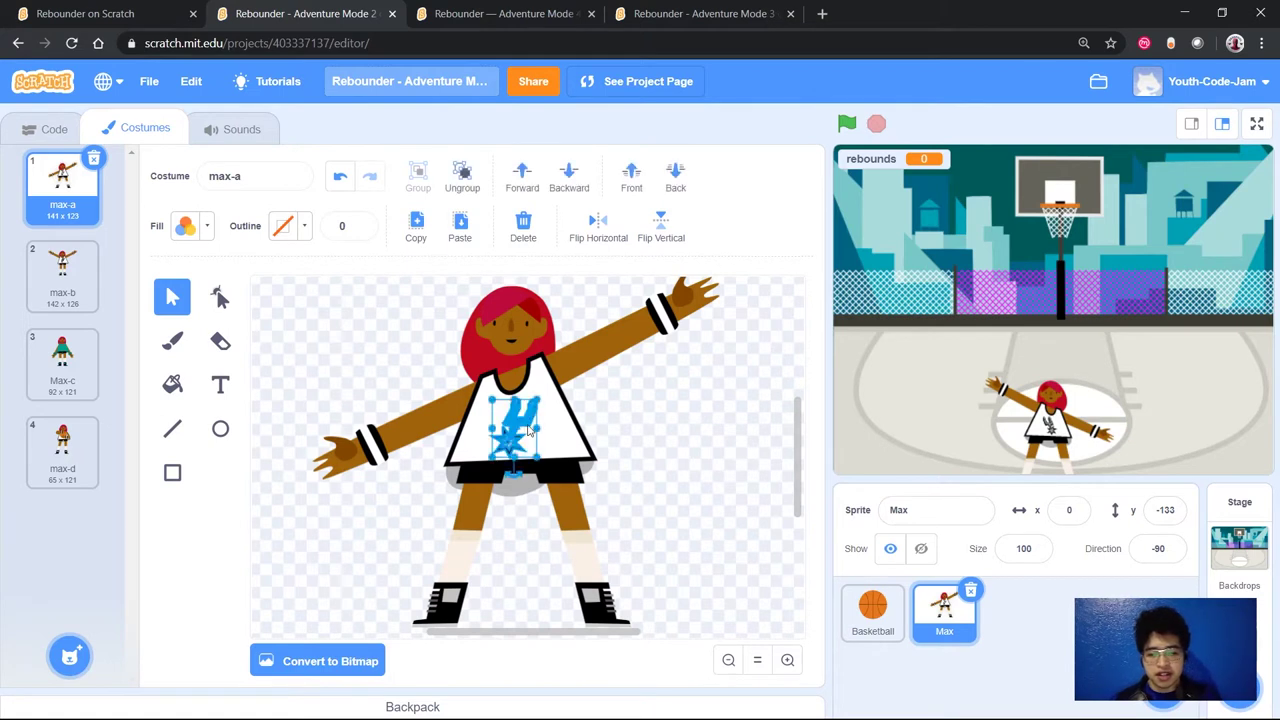
{"action": "left_click", "coordinate": [615, 432]}
{"action": "mouse_move", "coordinate": [70, 655]}
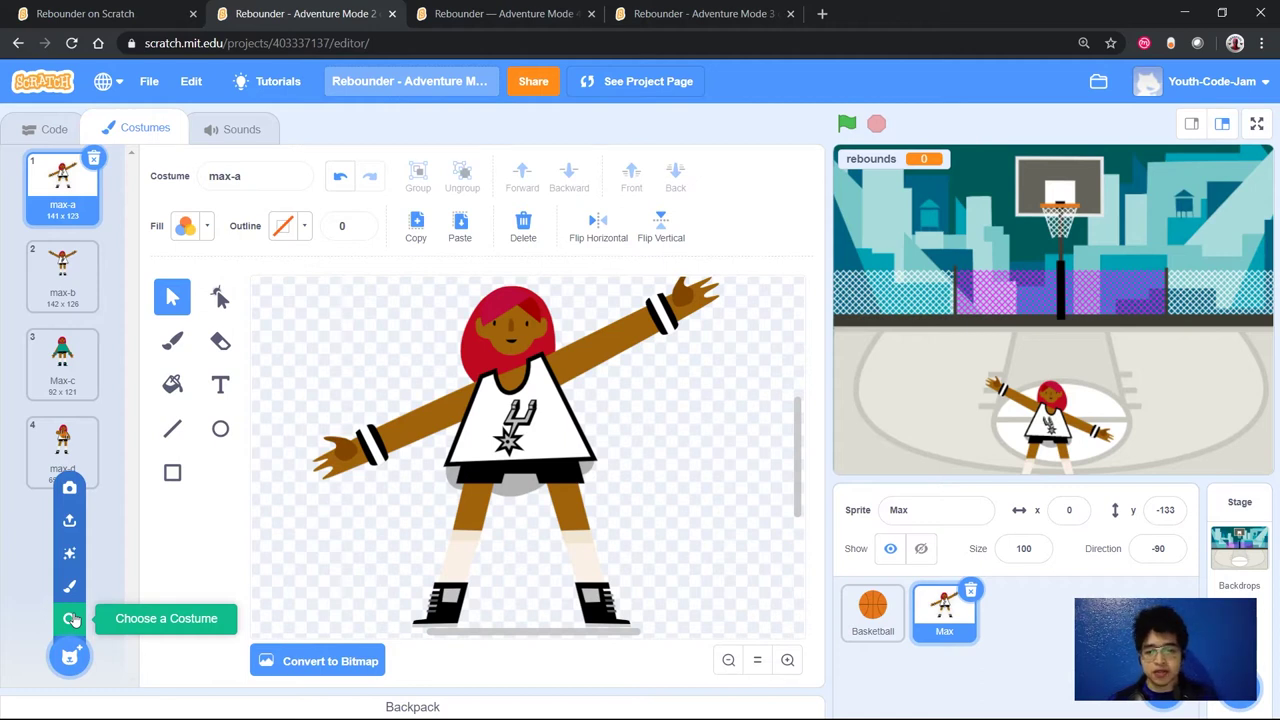
Paint a purple freehand scribble beside the max-a figure with the size 10 brush, and shift it slightly closer using the Reshape tool.
{"action": "left_click", "coordinate": [172, 341]}
{"action": "mouse_move", "coordinate": [641, 423]}
{"action": "left_mouse_down"}
{"action": "mouse_move", "coordinate": [757, 474]}
{"action": "mouse_move", "coordinate": [715, 418]}
{"action": "mouse_move", "coordinate": [650, 455]}
{"action": "left_mouse_up"}
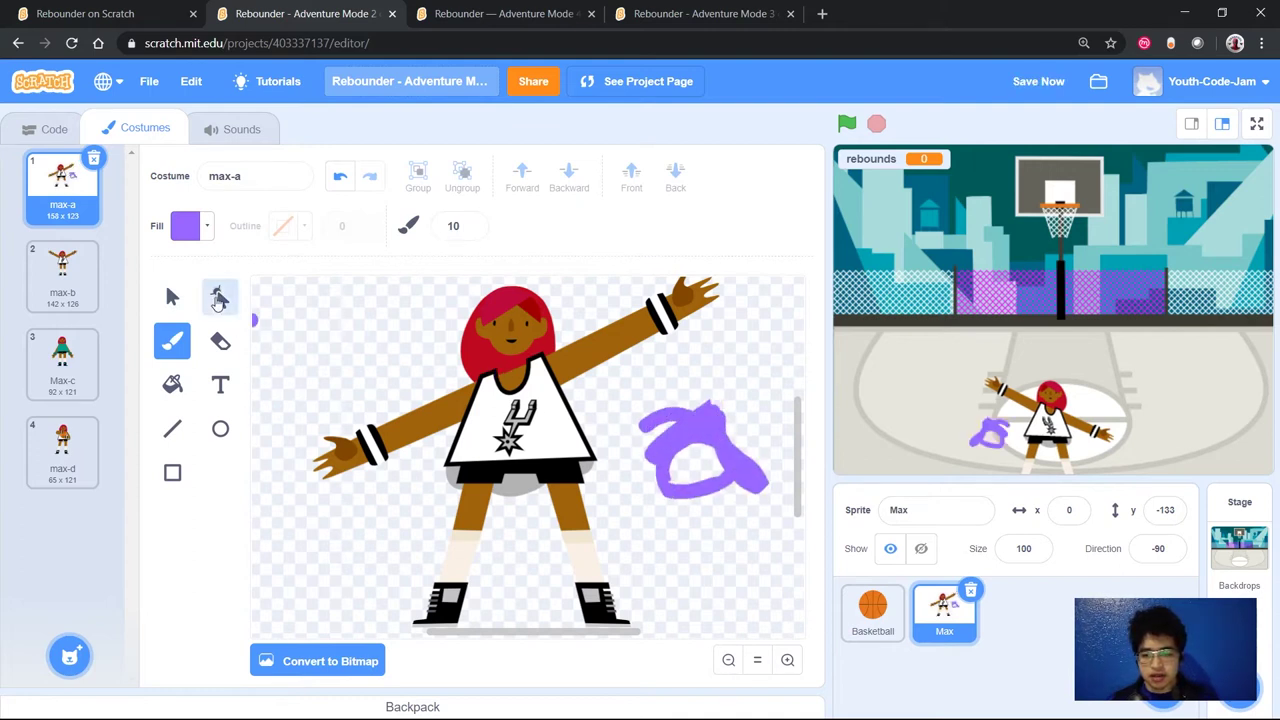
{"action": "left_click", "coordinate": [219, 297]}
{"action": "left_click_drag", "start_coordinate": [686, 423], "coordinate": [674, 446]}
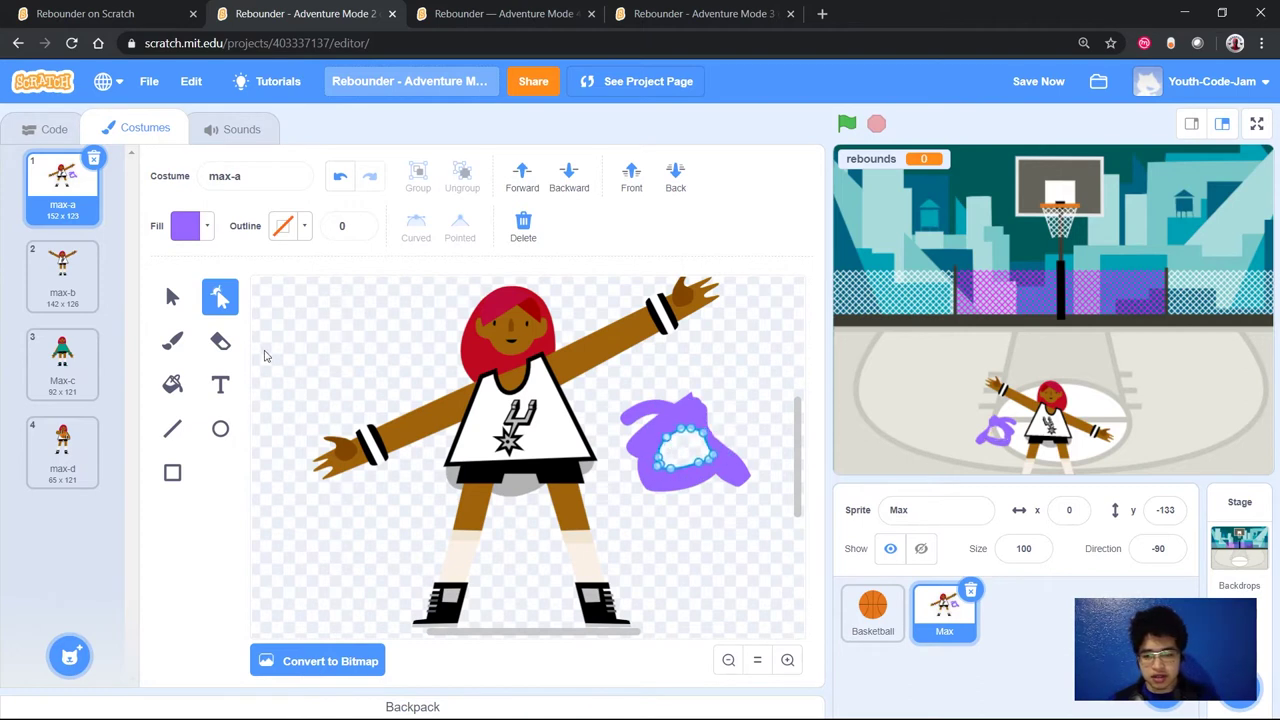
Draw a purple rectangle beside the max-a figure's legs and a purple ellipse beside its head.
{"action": "left_click", "coordinate": [172, 472]}
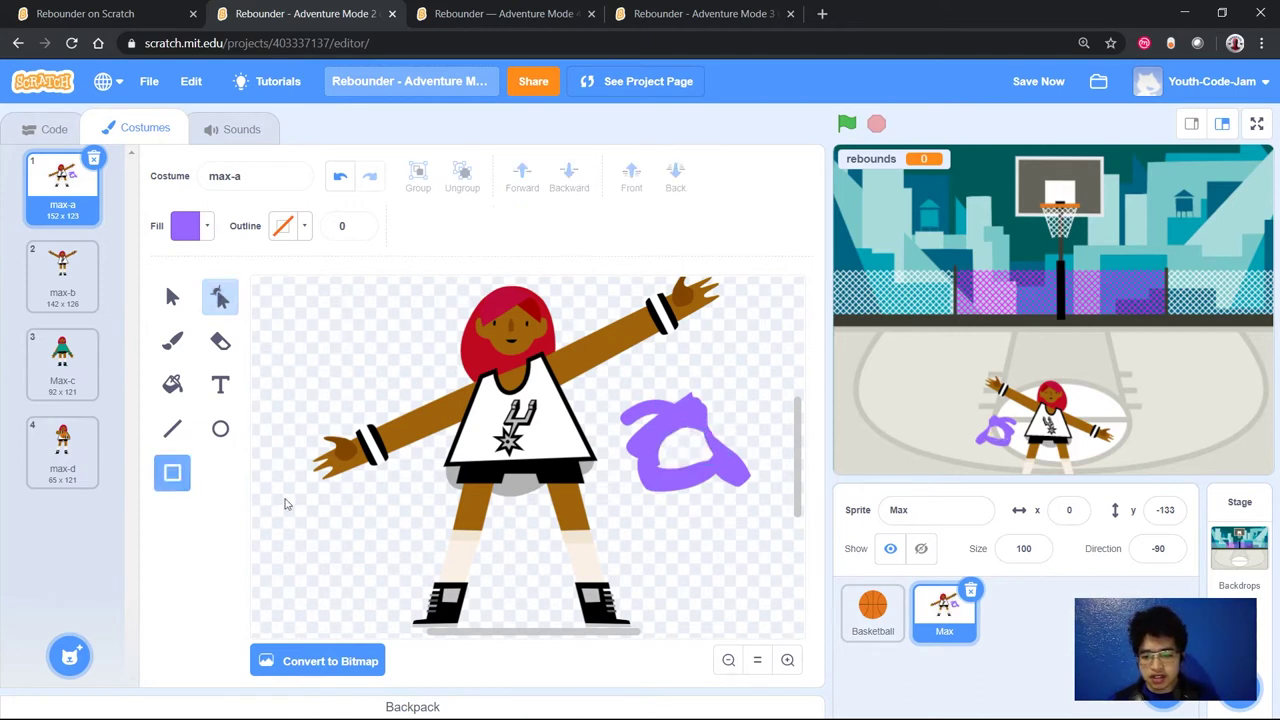
{"action": "left_click_drag", "start_coordinate": [288, 518], "coordinate": [384, 598]}
{"action": "left_click", "coordinate": [220, 430]}
{"action": "left_click_drag", "start_coordinate": [330, 326], "coordinate": [403, 381]}
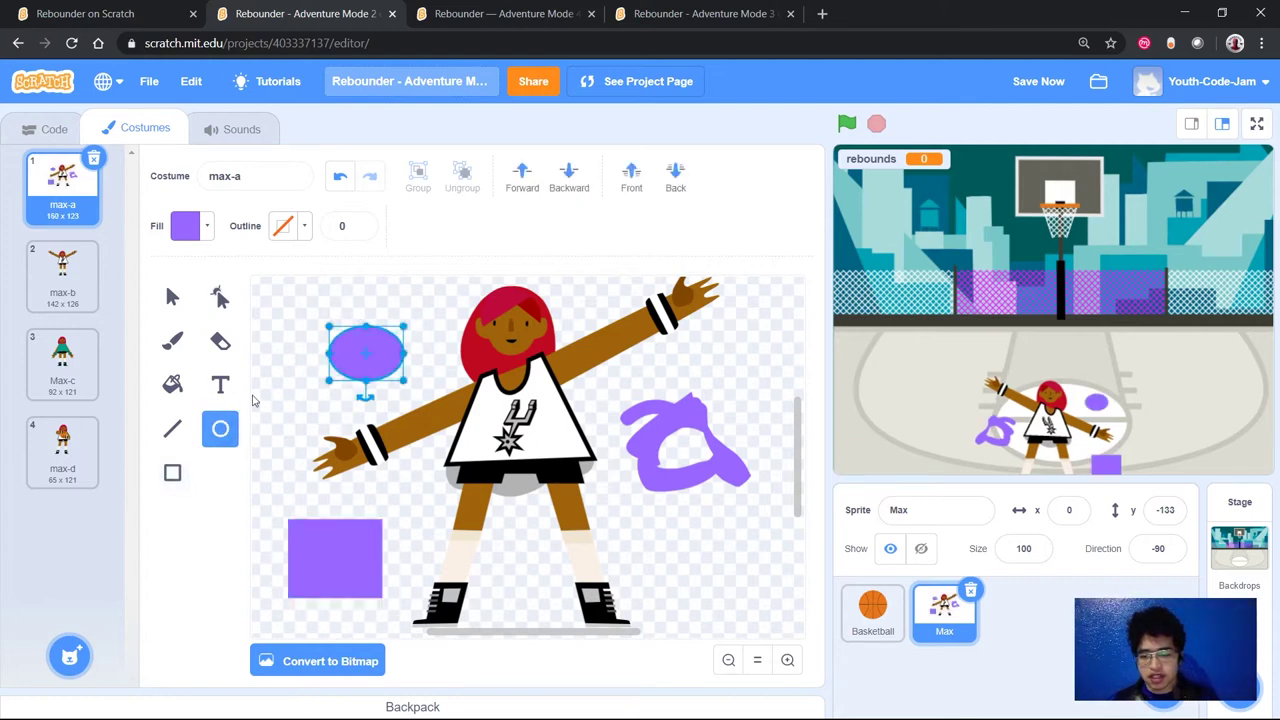
Set the fill color to 32 (green) and fill the ellipse, the rectangle and the freehand scribble with it.
{"action": "left_click", "coordinate": [172, 384]}
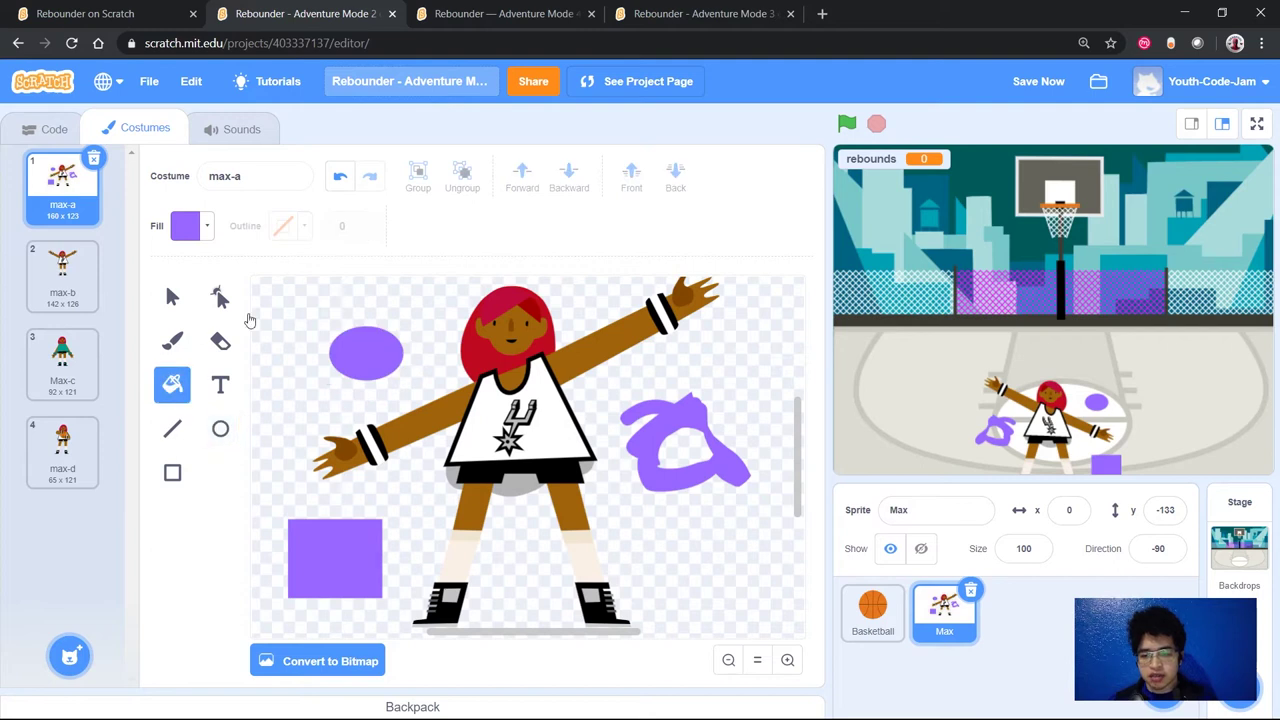
{"action": "left_click", "coordinate": [206, 238]}
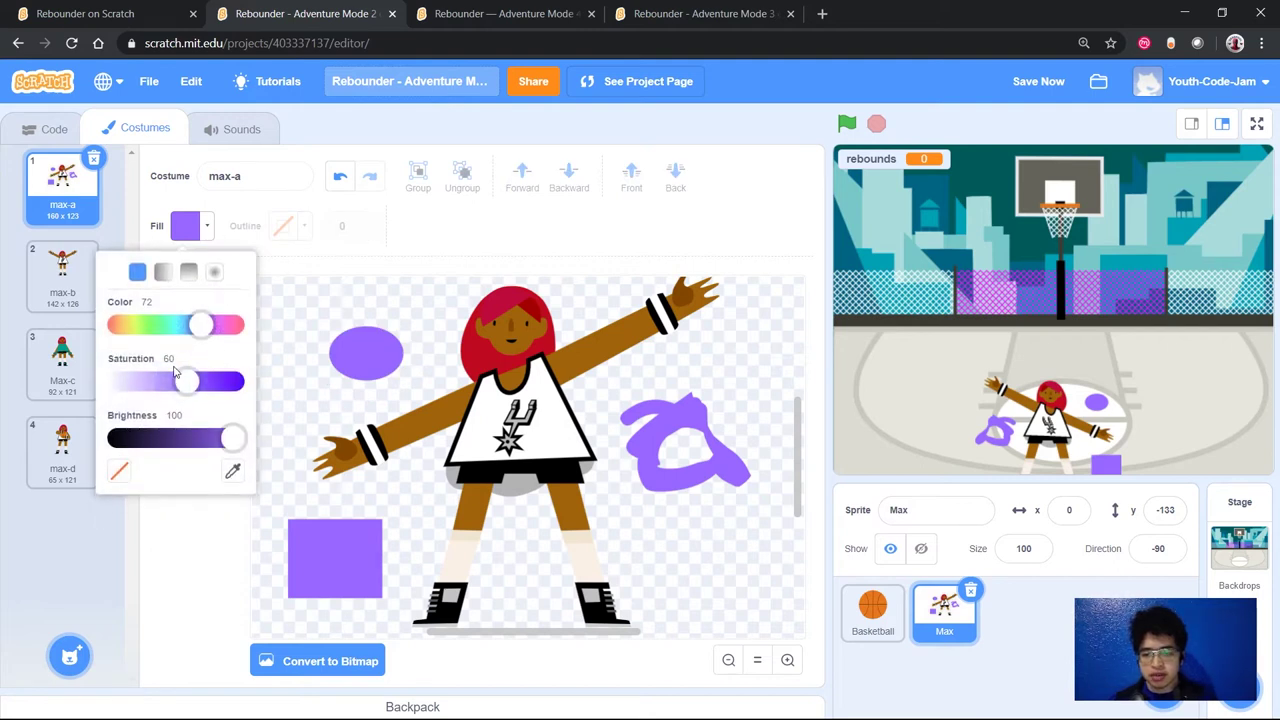
{"action": "left_click", "coordinate": [152, 326]}
{"action": "left_click", "coordinate": [372, 338]}
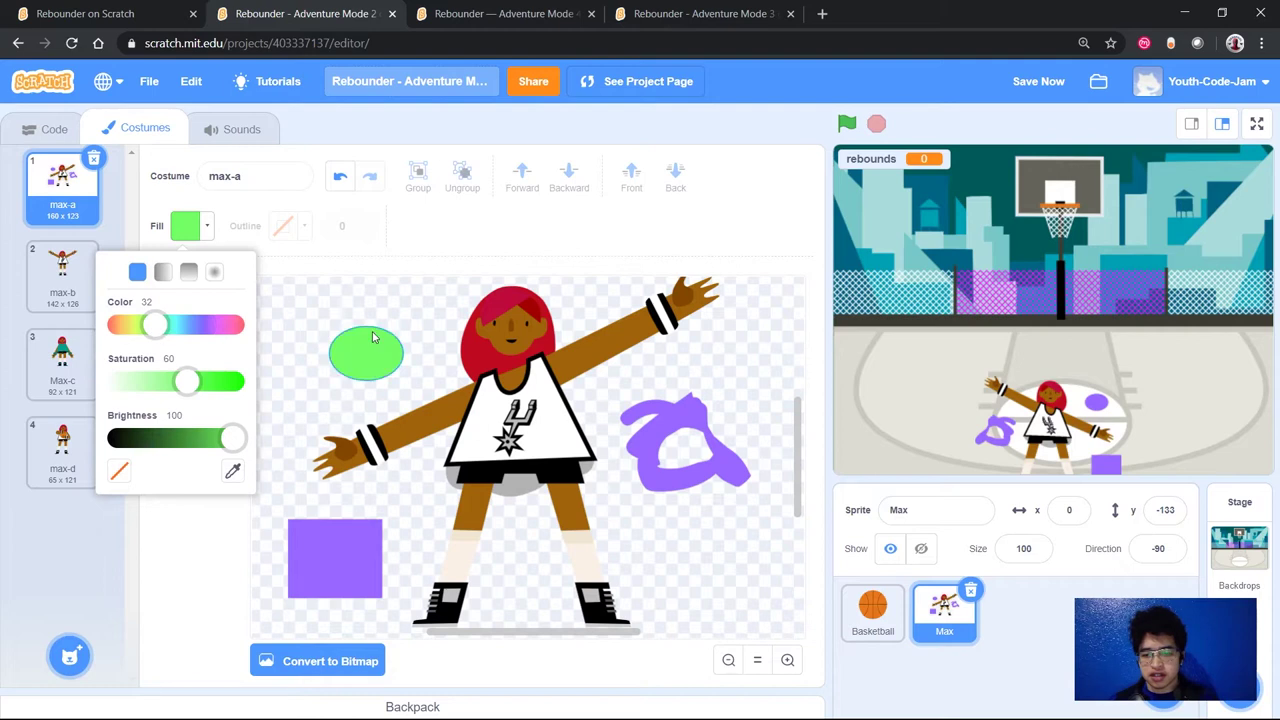
{"action": "left_click", "coordinate": [308, 532]}
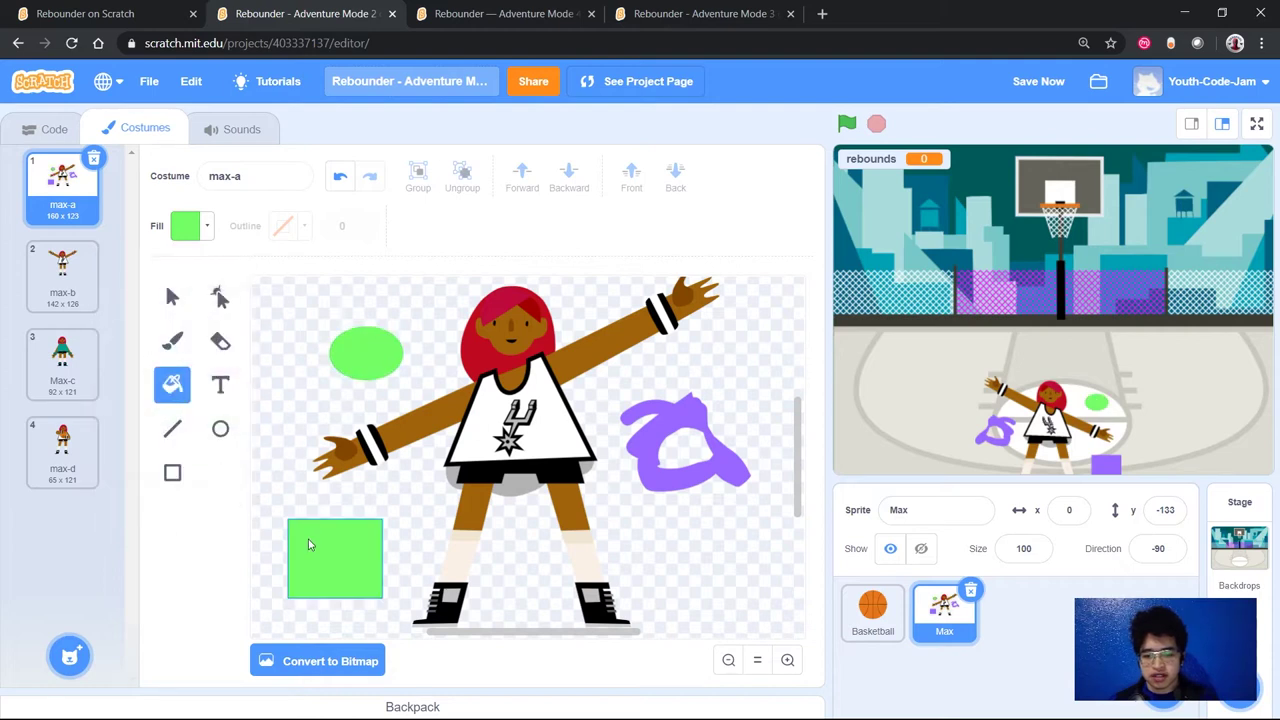
{"action": "left_click", "coordinate": [652, 444]}
{"action": "left_click", "coordinate": [659, 444]}
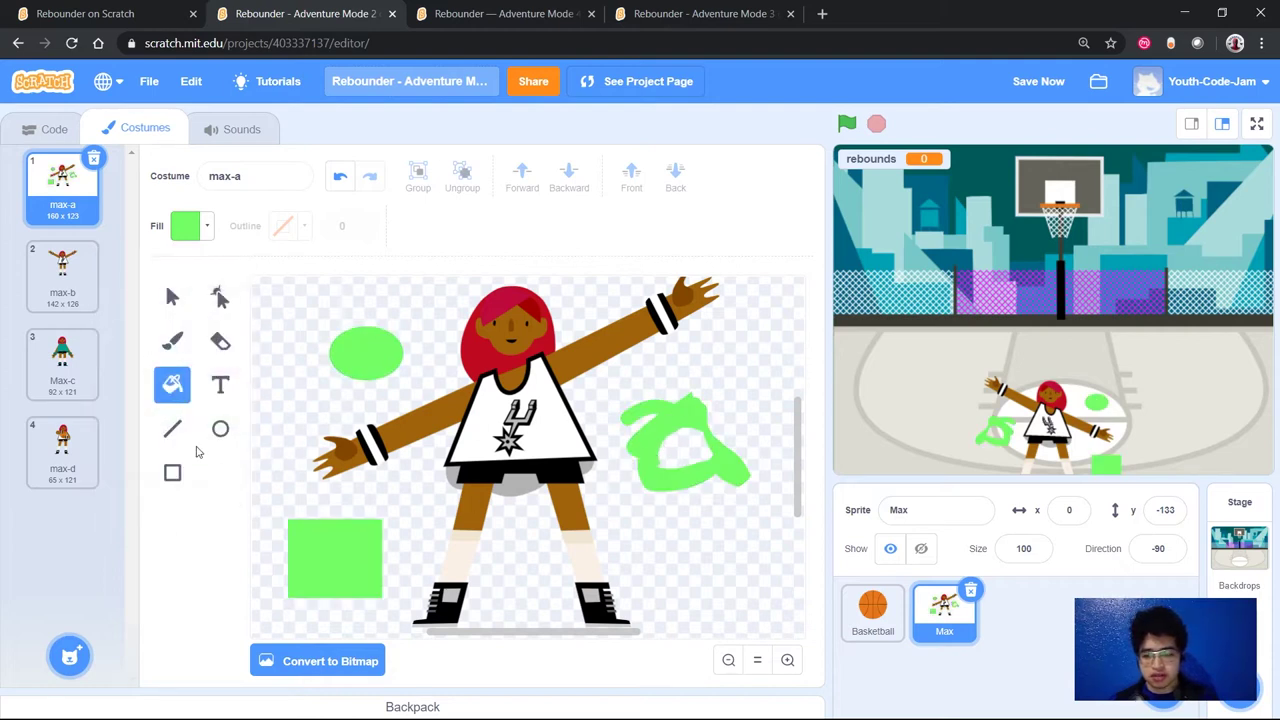
Add the text "green" in the Marker font above the ellipse.
{"action": "left_click", "coordinate": [236, 389]}
{"action": "left_click", "coordinate": [285, 298]}
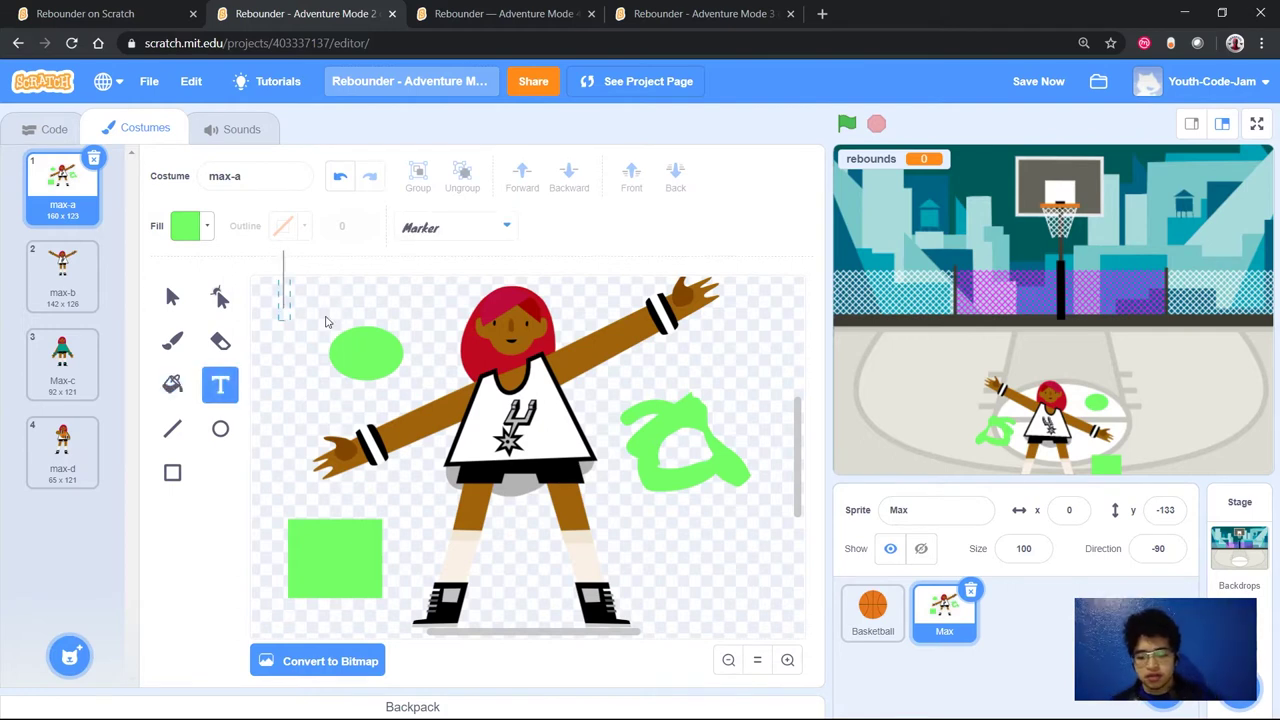
{"action": "type", "text": "green"}
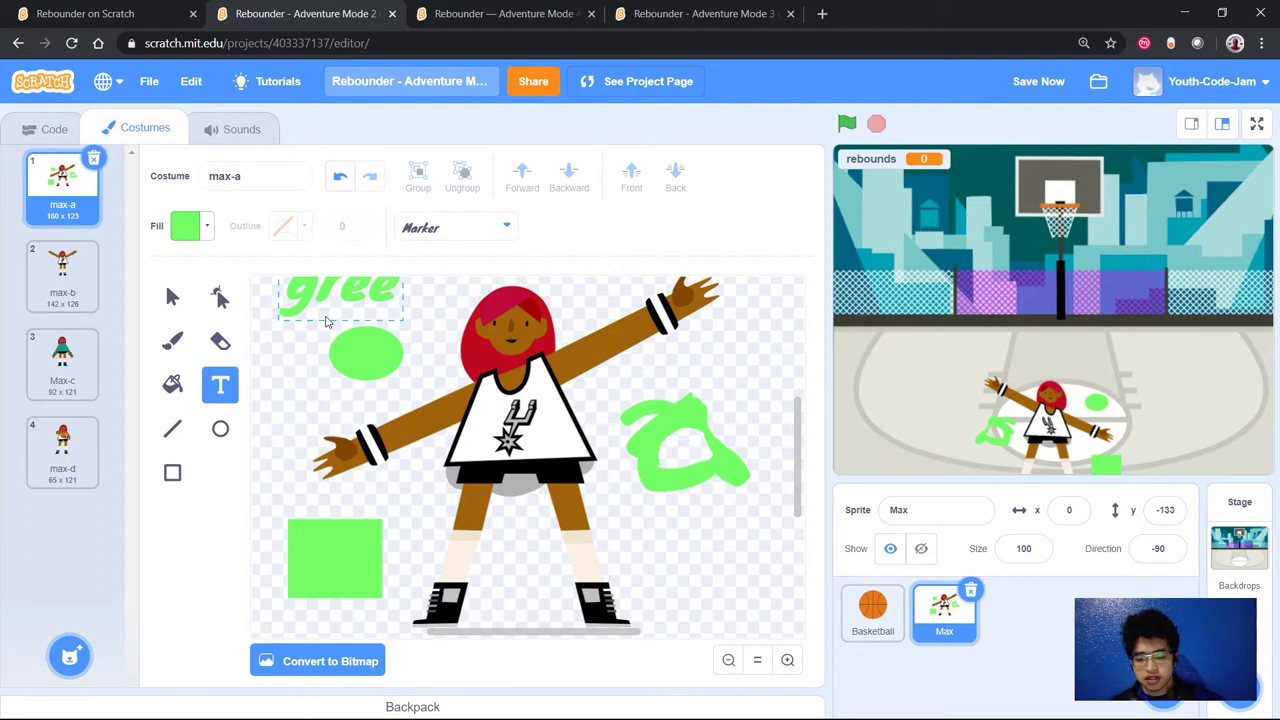
Erase the green ellipse beside the figure's head with the size 40 eraser.
{"action": "left_click", "coordinate": [221, 343]}
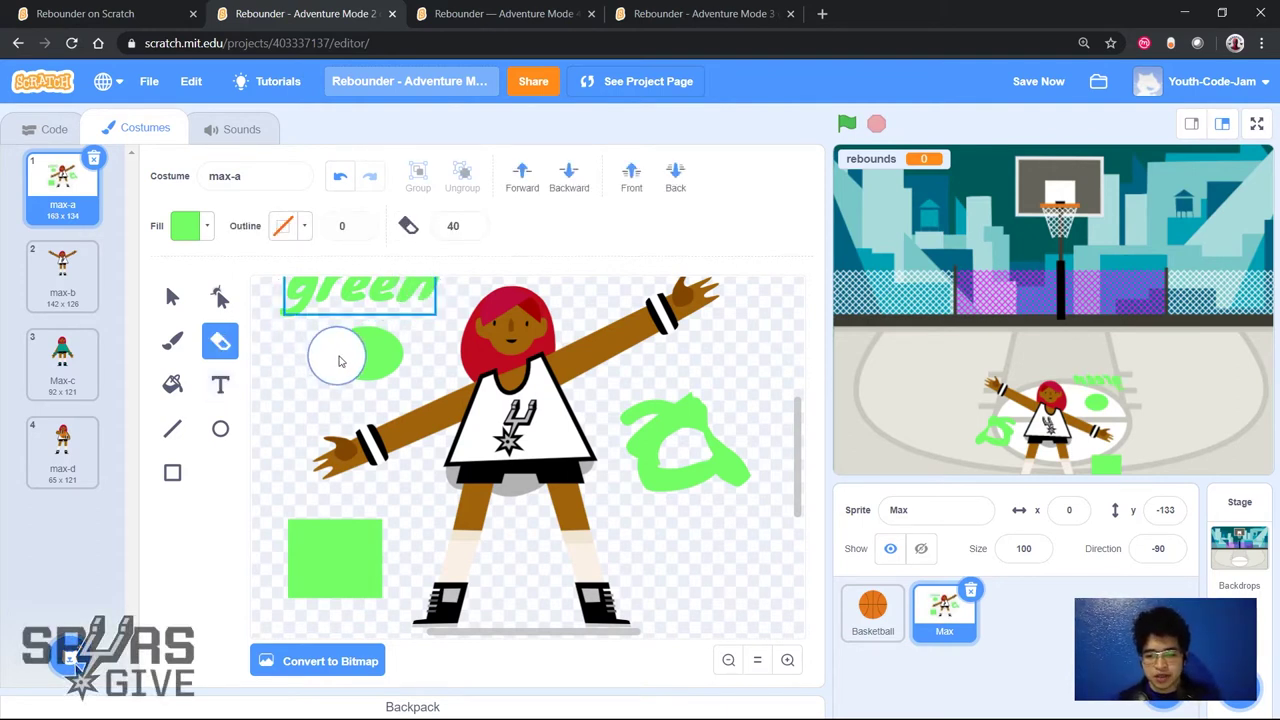
{"action": "mouse_move", "coordinate": [375, 358]}
{"action": "left_mouse_down"}
{"action": "mouse_move", "coordinate": [360, 335]}
{"action": "mouse_move", "coordinate": [380, 300]}
{"action": "mouse_move", "coordinate": [412, 293]}
{"action": "mouse_move", "coordinate": [314, 288]}
{"action": "mouse_move", "coordinate": [286, 305]}
{"action": "left_mouse_up"}
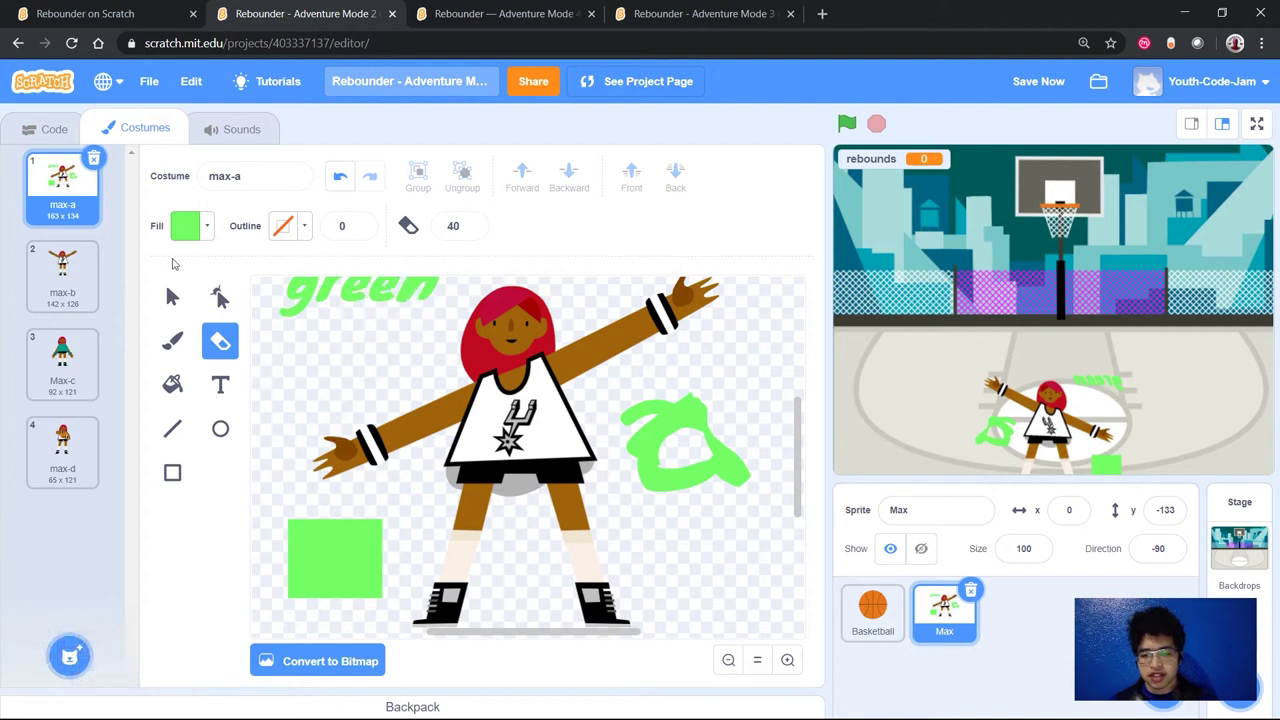
Delete the "green" text from the max-a costume.
{"action": "left_click", "coordinate": [172, 296]}
{"action": "left_click", "coordinate": [283, 306]}
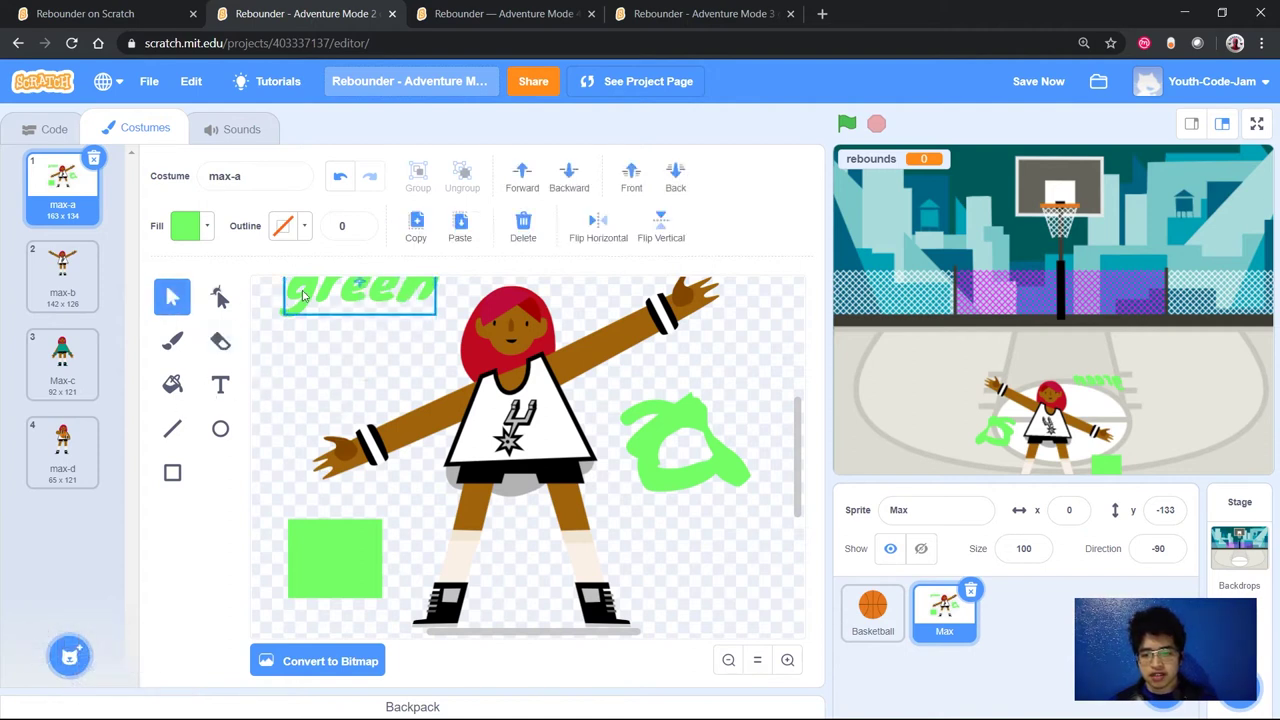
{"action": "double_click", "coordinate": [303, 296]}
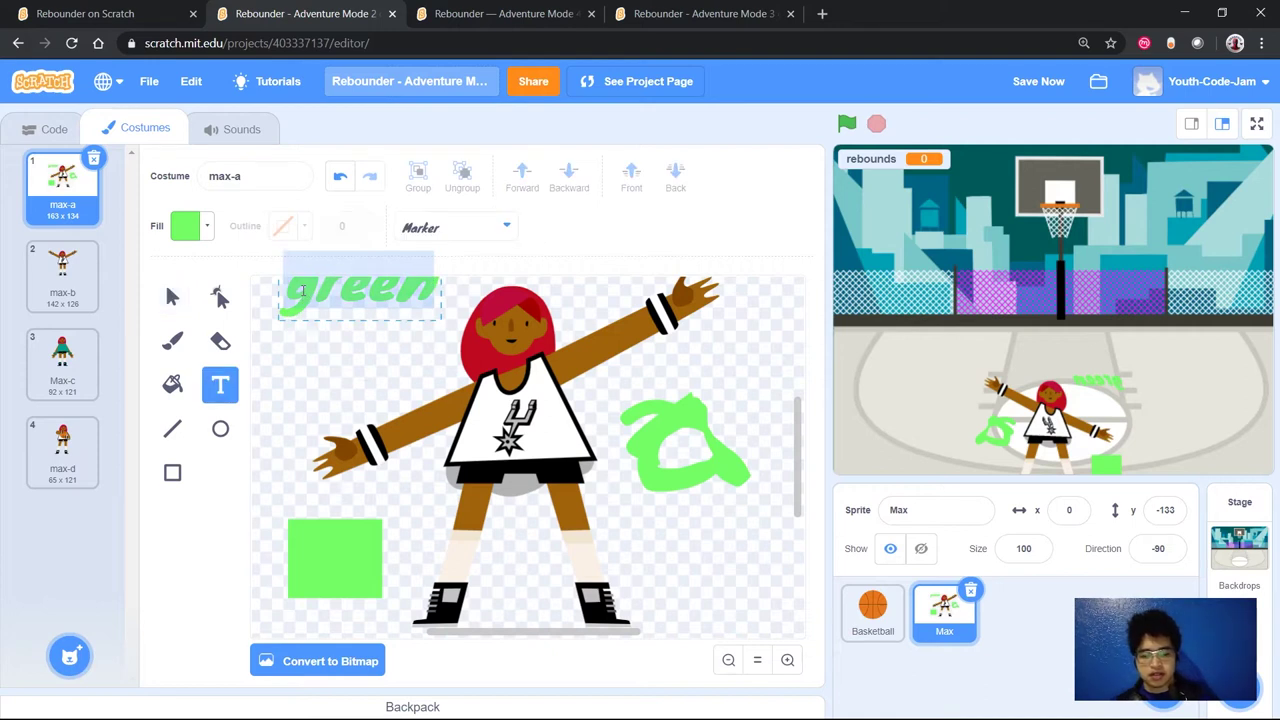
{"action": "key", "text": "BackSpace"}
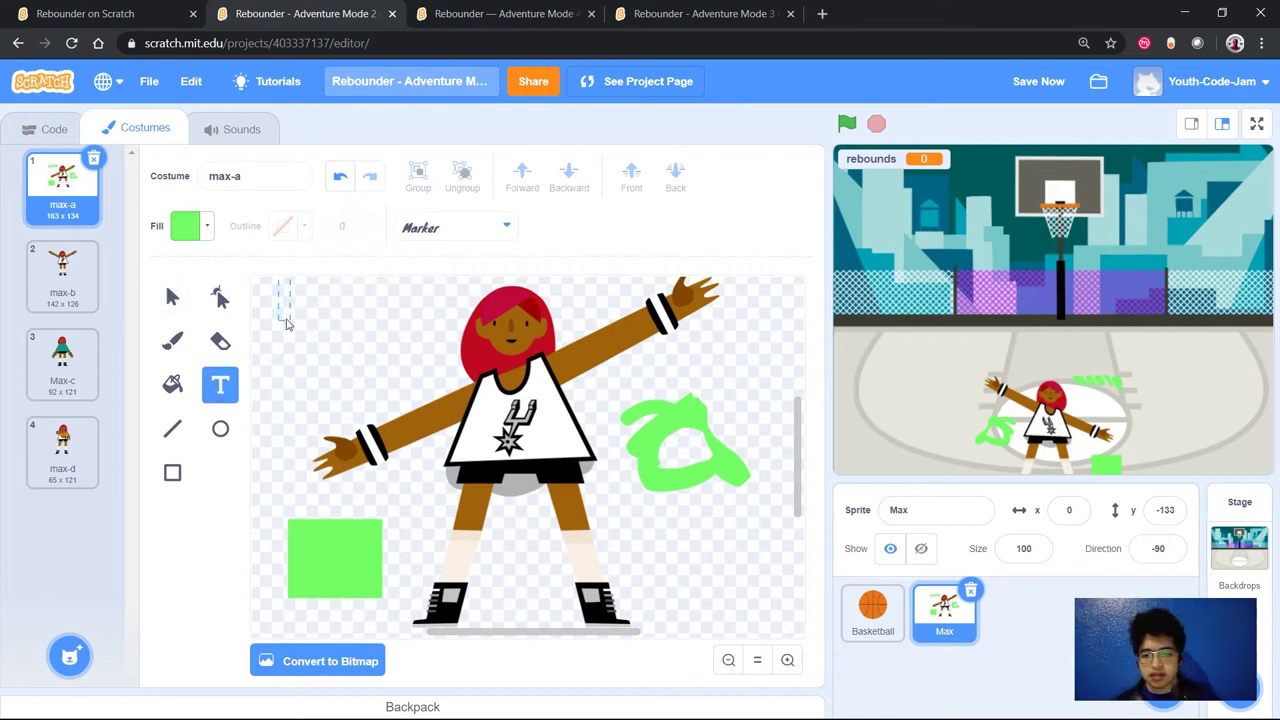
Erase the green rectangle and the scribble from the max-a costume, undoing the eraser strokes that cut into the figure's arm.
{"action": "left_click", "coordinate": [220, 341]}
{"action": "mouse_move", "coordinate": [290, 545]}
{"action": "left_mouse_down"}
{"action": "mouse_move", "coordinate": [362, 558]}
{"action": "mouse_move", "coordinate": [290, 590]}
{"action": "mouse_move", "coordinate": [357, 537]}
{"action": "mouse_move", "coordinate": [368, 596]}
{"action": "mouse_move", "coordinate": [674, 503]}
{"action": "mouse_move", "coordinate": [646, 417]}
{"action": "mouse_move", "coordinate": [663, 463]}
{"action": "mouse_move", "coordinate": [700, 462]}
{"action": "mouse_move", "coordinate": [634, 457]}
{"action": "mouse_move", "coordinate": [663, 400]}
{"action": "mouse_move", "coordinate": [614, 357]}
{"action": "mouse_move", "coordinate": [771, 408]}
{"action": "left_mouse_up"}
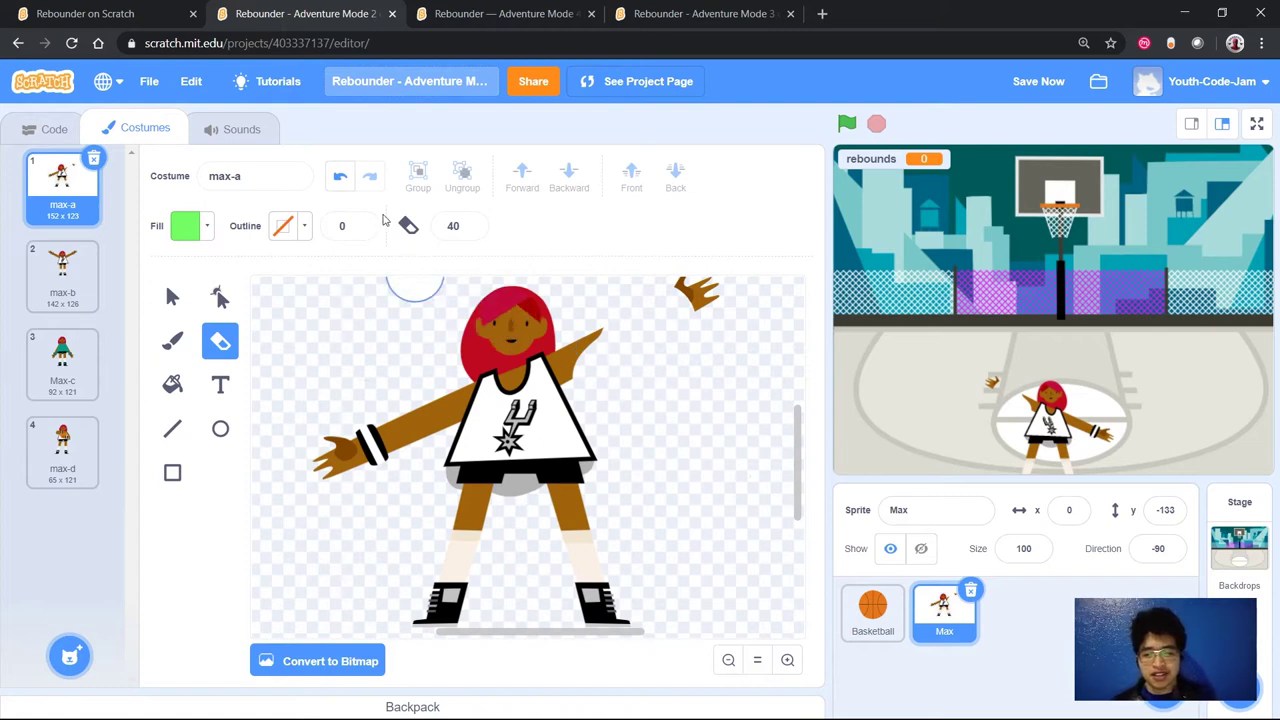
{"action": "left_click", "coordinate": [341, 180]}
{"action": "left_click", "coordinate": [341, 180]}
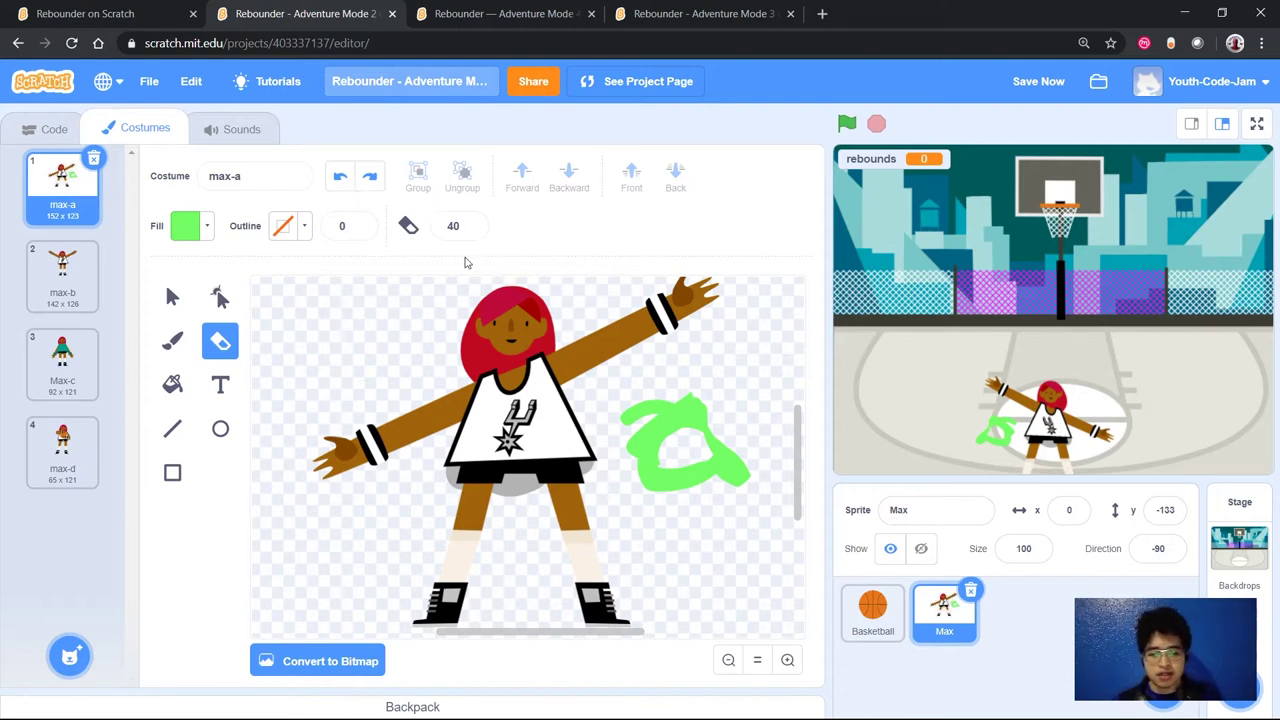
{"action": "mouse_move", "coordinate": [622, 402]}
{"action": "left_mouse_down"}
{"action": "mouse_move", "coordinate": [665, 450]}
{"action": "mouse_move", "coordinate": [670, 415]}
{"action": "mouse_move", "coordinate": [697, 457]}
{"action": "mouse_move", "coordinate": [729, 457]}
{"action": "mouse_move", "coordinate": [709, 471]}
{"action": "mouse_move", "coordinate": [685, 455]}
{"action": "left_mouse_up"}
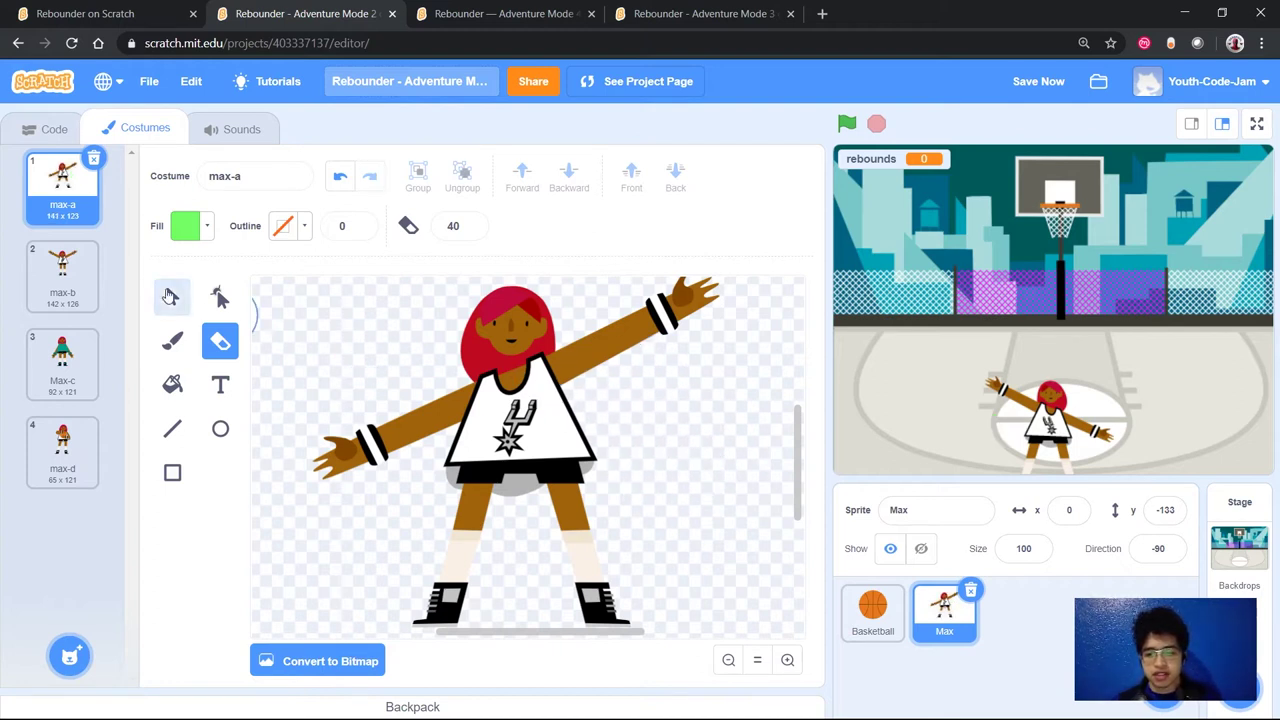
In the Max-c costume, rotate both arms up to a nearly horizontal outstretched pose, keeping them attached at the shoulders.
{"action": "left_click", "coordinate": [172, 297]}
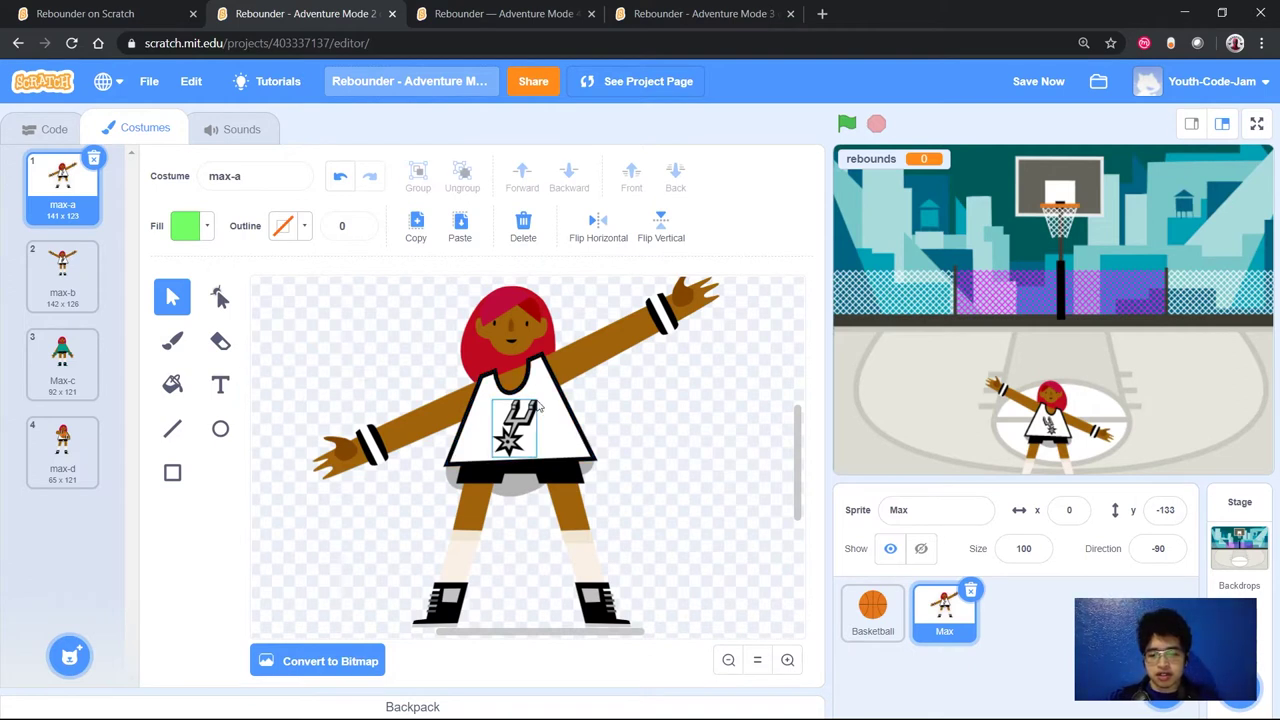
{"action": "left_click", "coordinate": [77, 363]}
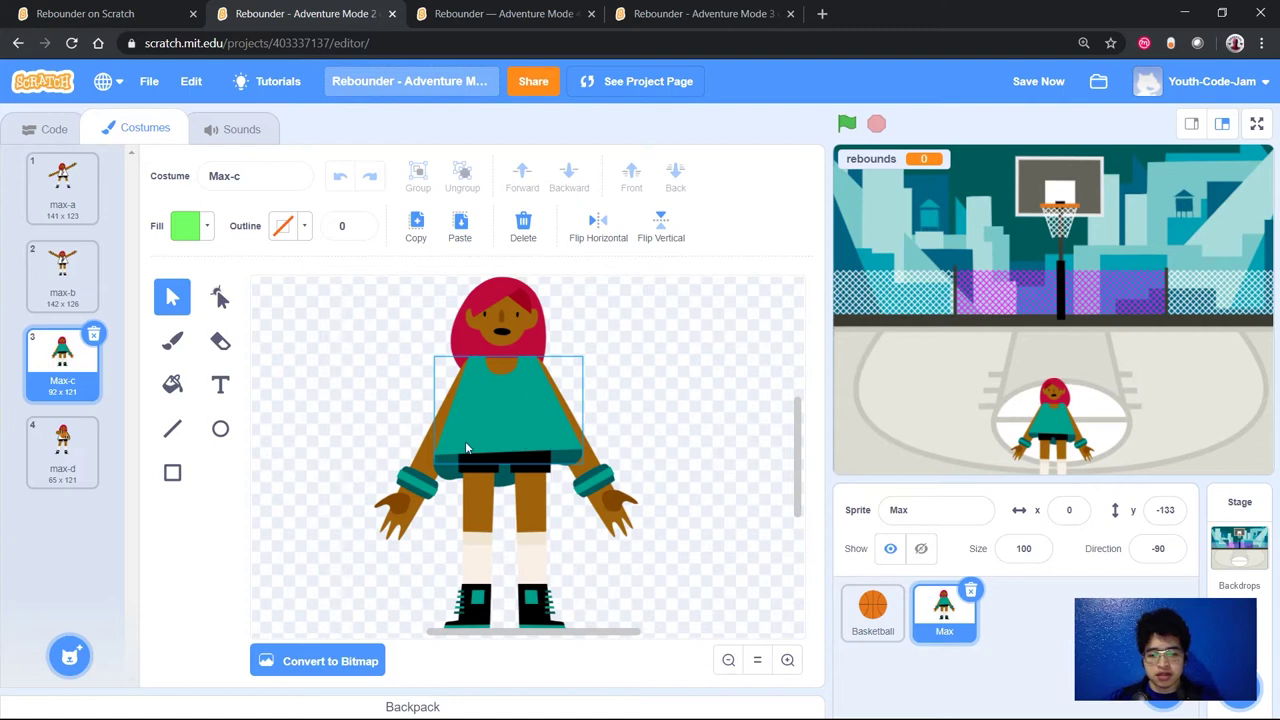
{"action": "left_click", "coordinate": [422, 465]}
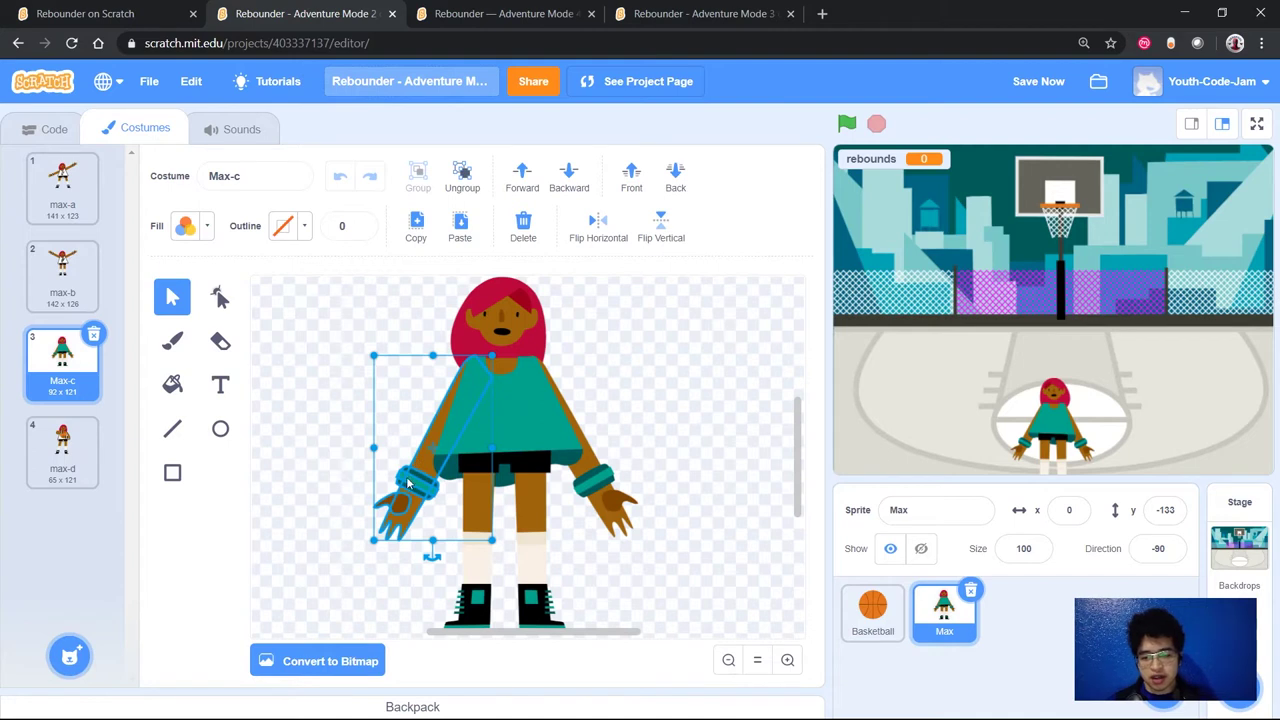
{"action": "left_click_drag", "start_coordinate": [423, 485], "coordinate": [334, 466]}
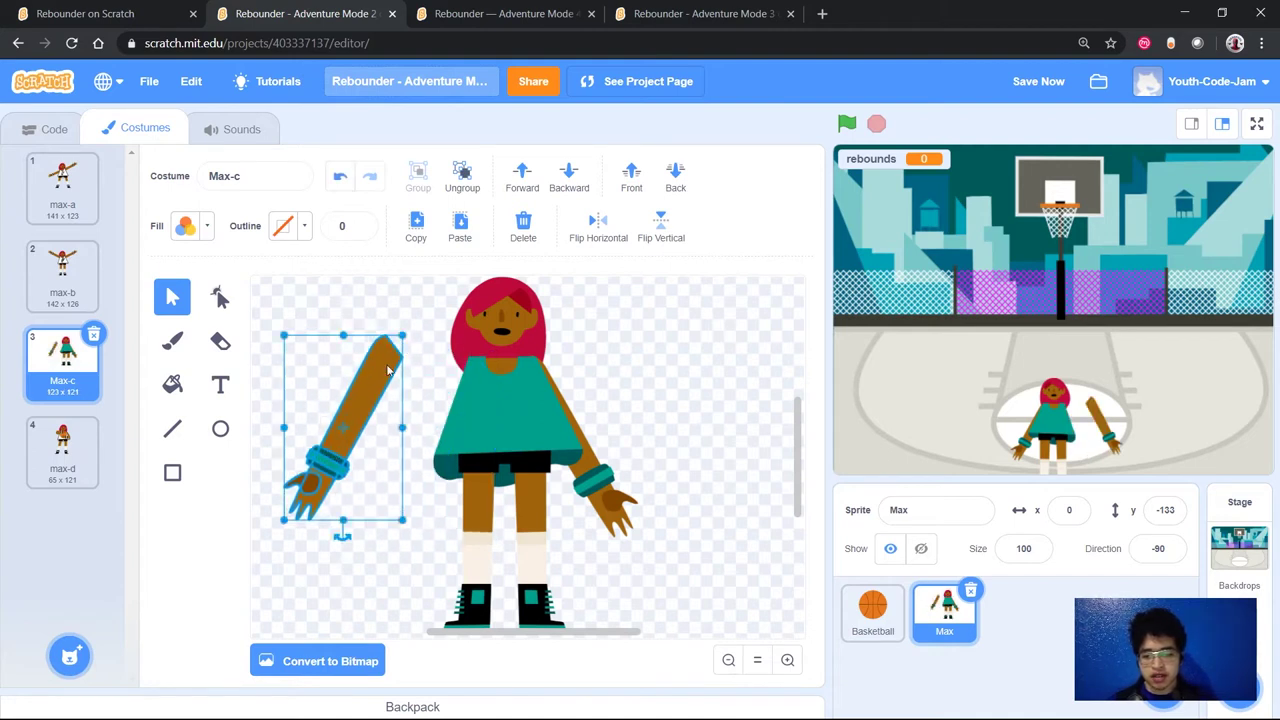
{"action": "left_click_drag", "start_coordinate": [343, 530], "coordinate": [362, 432]}
{"action": "left_click", "coordinate": [608, 484]}
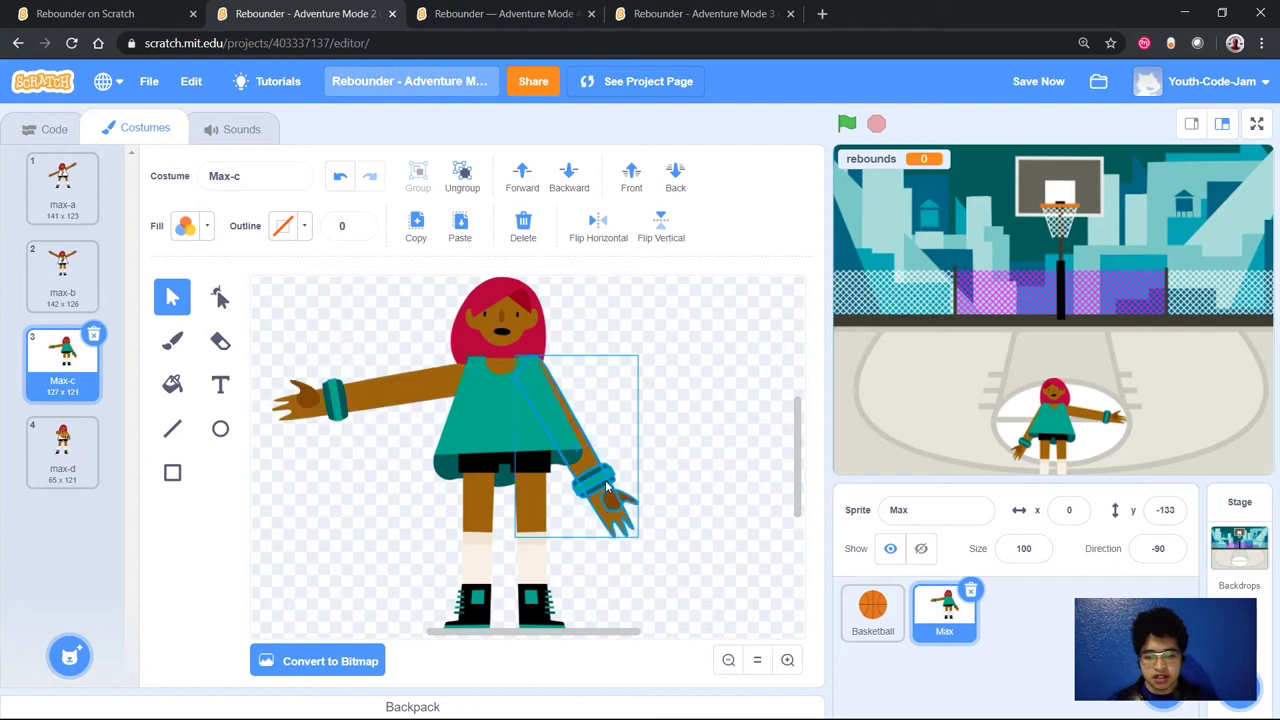
{"action": "left_click_drag", "start_coordinate": [576, 551], "coordinate": [669, 378]}
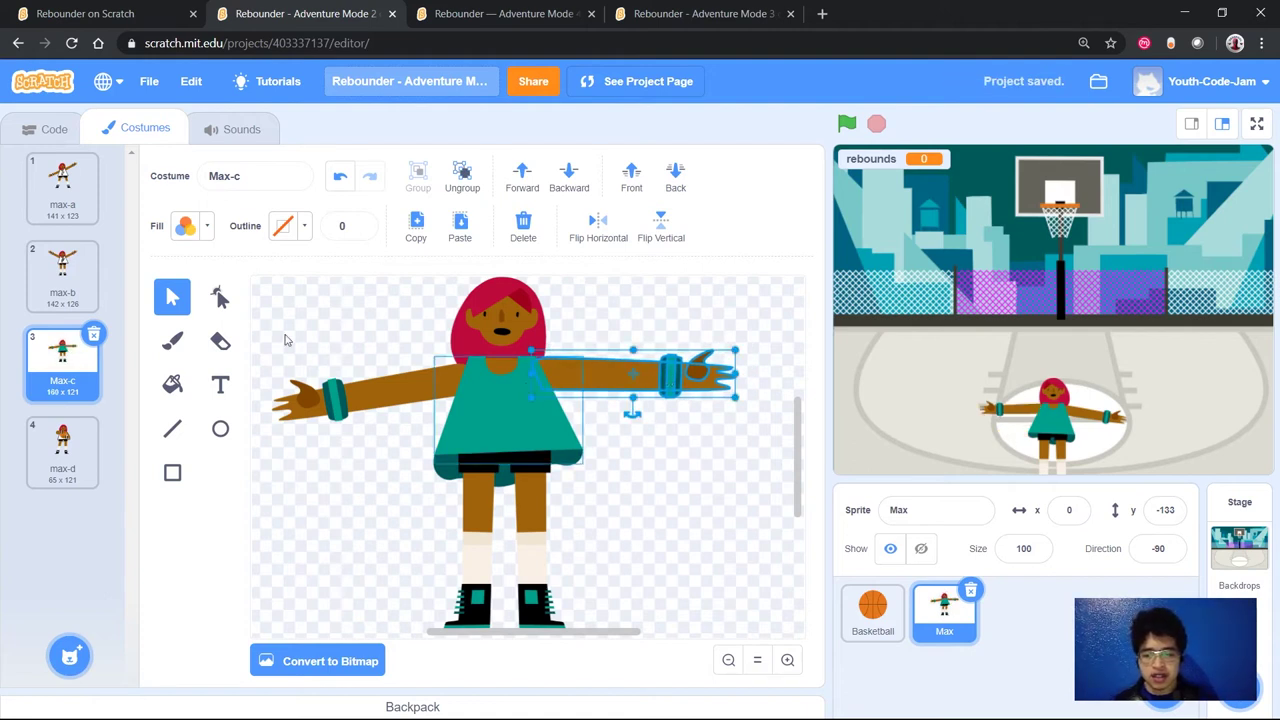
View the max-b costume, return to Max-c and lower the arm on the left side of the figure diagonally beside the shirt.
{"action": "left_click", "coordinate": [50, 305]}
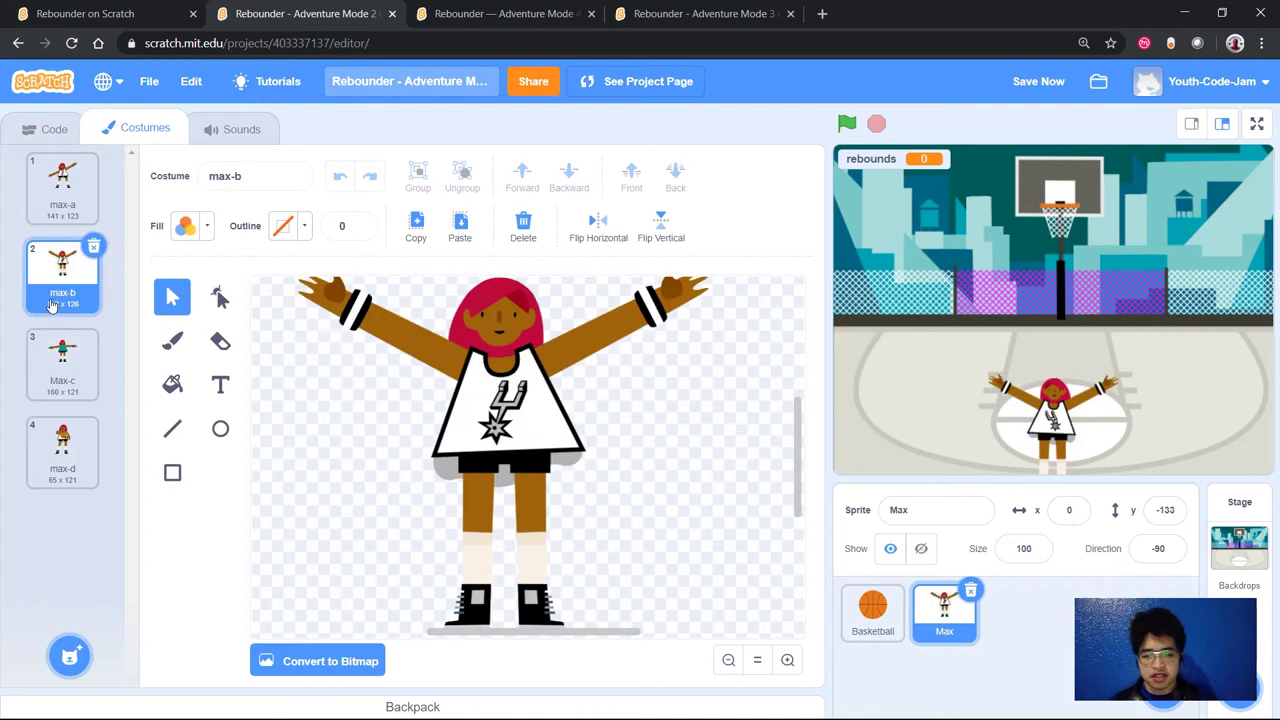
{"action": "scroll", "coordinate": [452, 425], "scroll_direction": "up", "scroll_amount": 2}
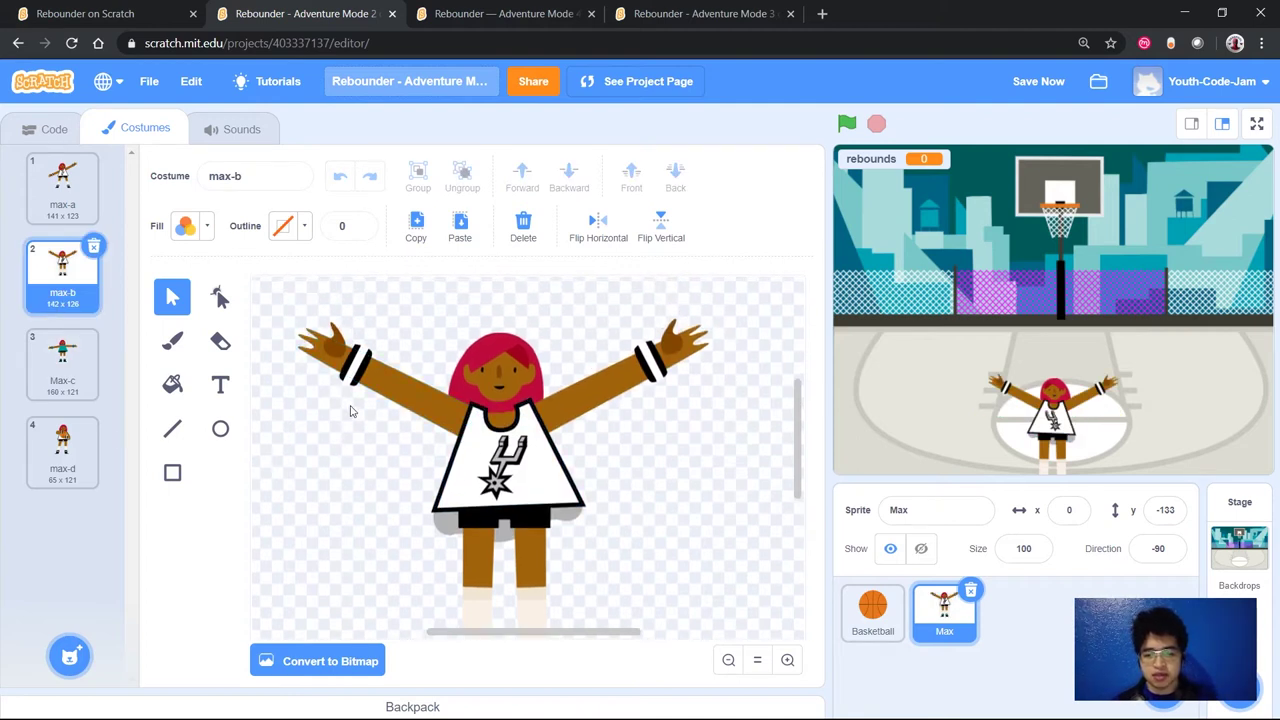
{"action": "left_click", "coordinate": [90, 387]}
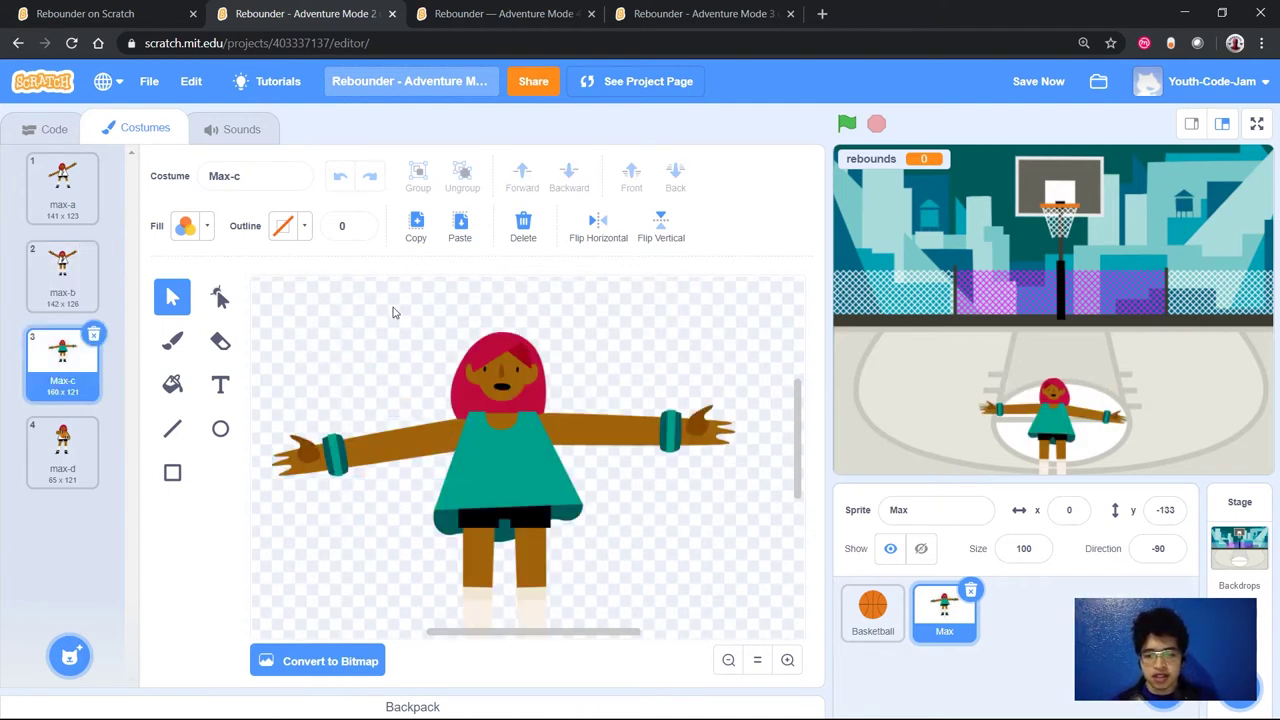
{"action": "left_click", "coordinate": [372, 458]}
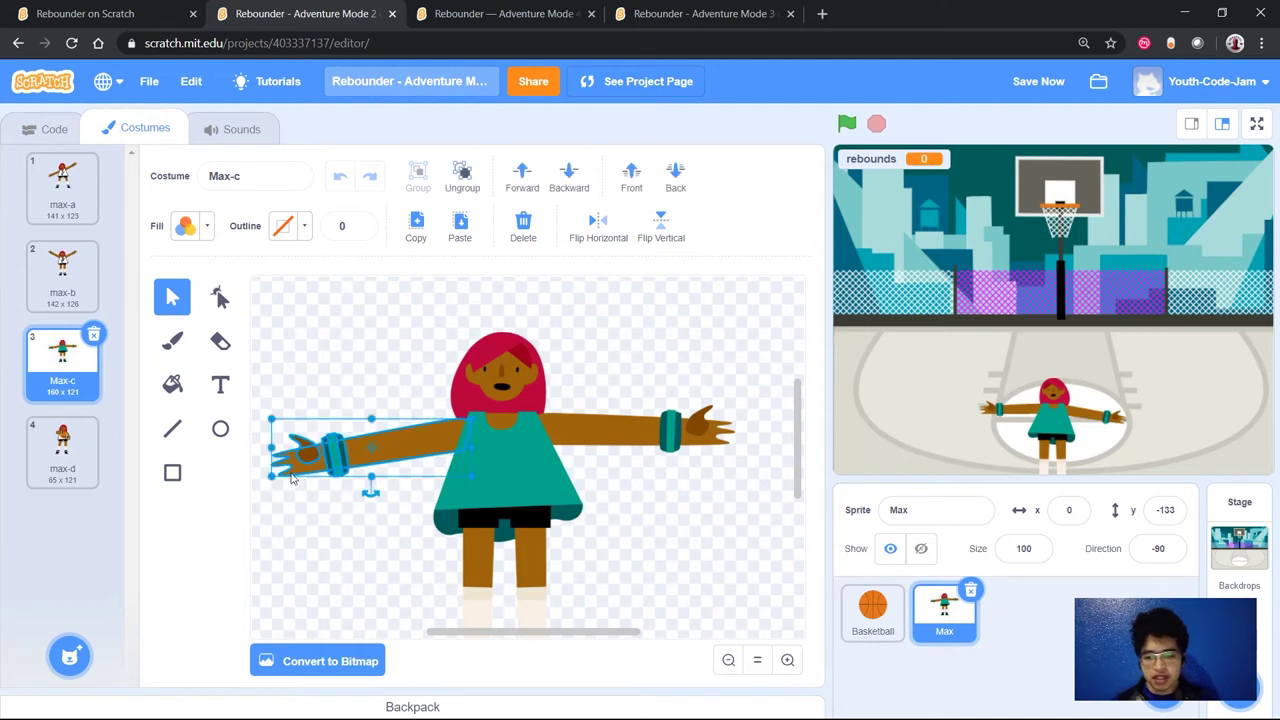
{"action": "left_click_drag", "start_coordinate": [369, 490], "coordinate": [447, 478]}
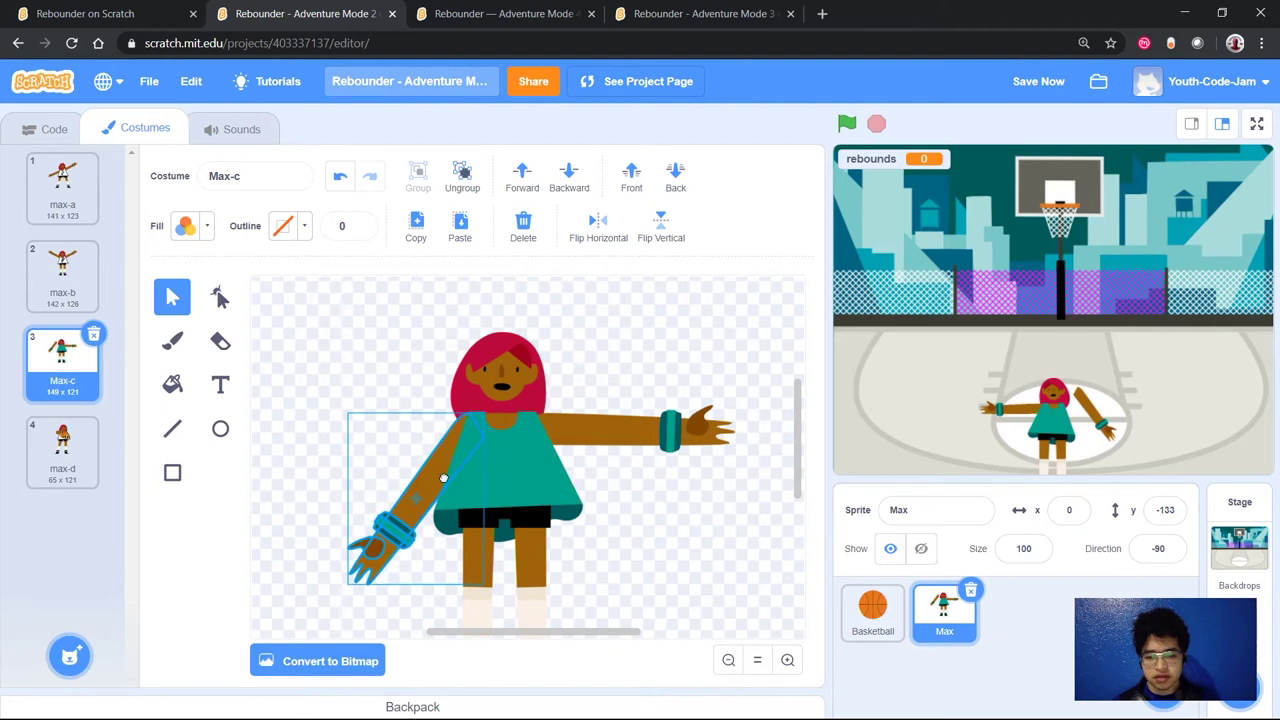
Rotate the other outstretched arm down beside the shirt, reattach it at the shoulder and angle it slightly outward.
{"action": "left_click", "coordinate": [630, 440]}
{"action": "left_click_drag", "start_coordinate": [632, 467], "coordinate": [538, 483]}
{"action": "left_click_drag", "start_coordinate": [628, 416], "coordinate": [578, 492]}
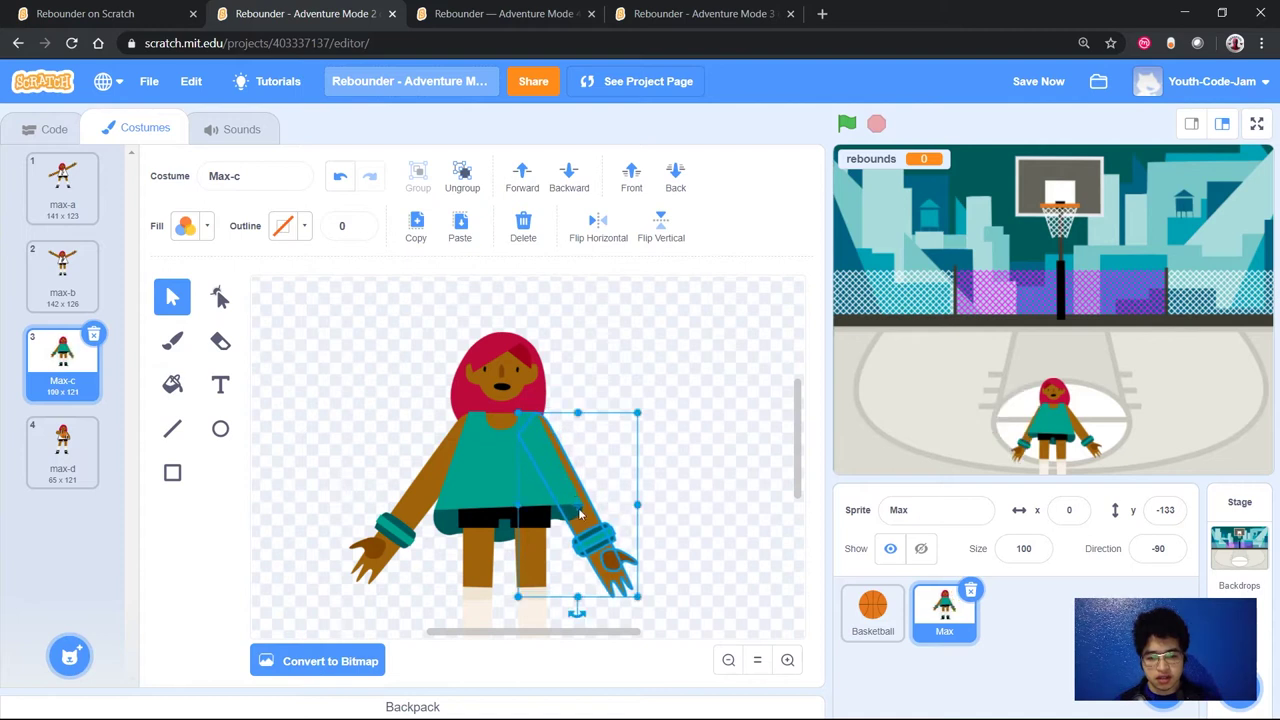
{"action": "left_click_drag", "start_coordinate": [577, 610], "coordinate": [610, 545]}
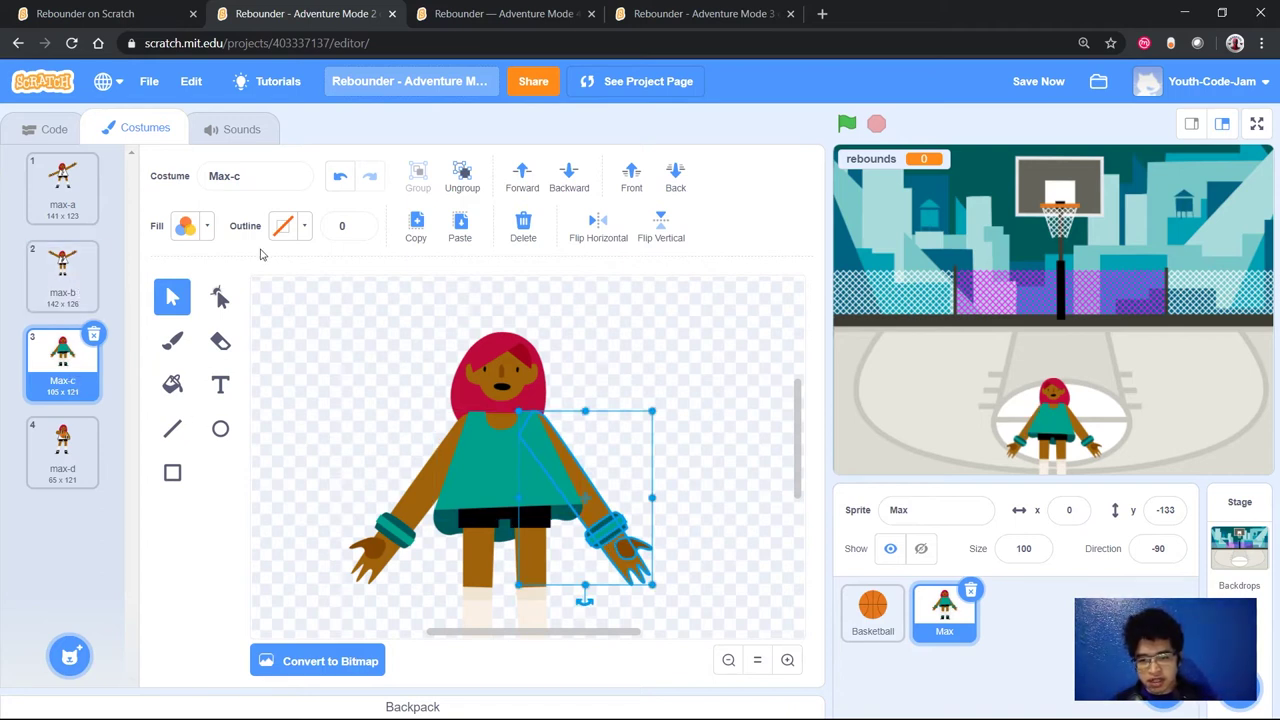
Undo all the arm-lowering edits in Max-c, back to the outstretched pose.
{"action": "left_click", "coordinate": [341, 177]}
{"action": "left_click", "coordinate": [341, 177]}
{"action": "left_click", "coordinate": [341, 177]}
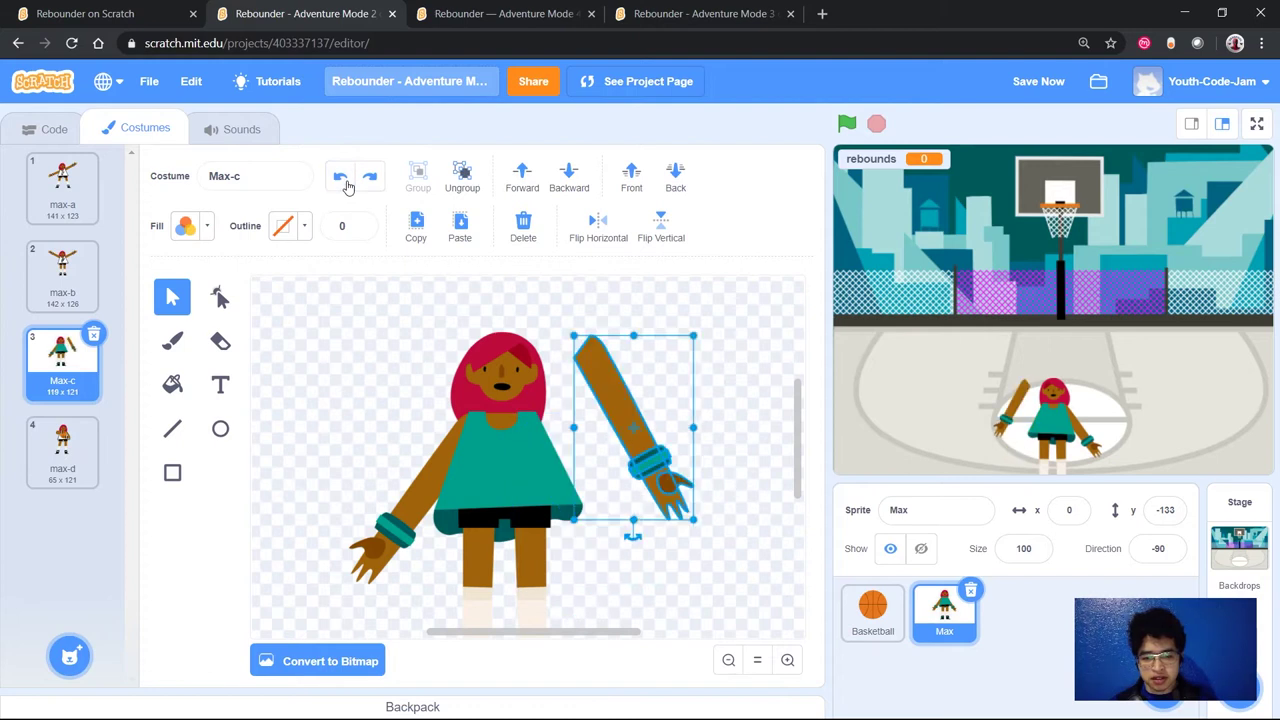
{"action": "left_click", "coordinate": [341, 177]}
{"action": "left_click", "coordinate": [341, 177]}
{"action": "left_click", "coordinate": [341, 177]}
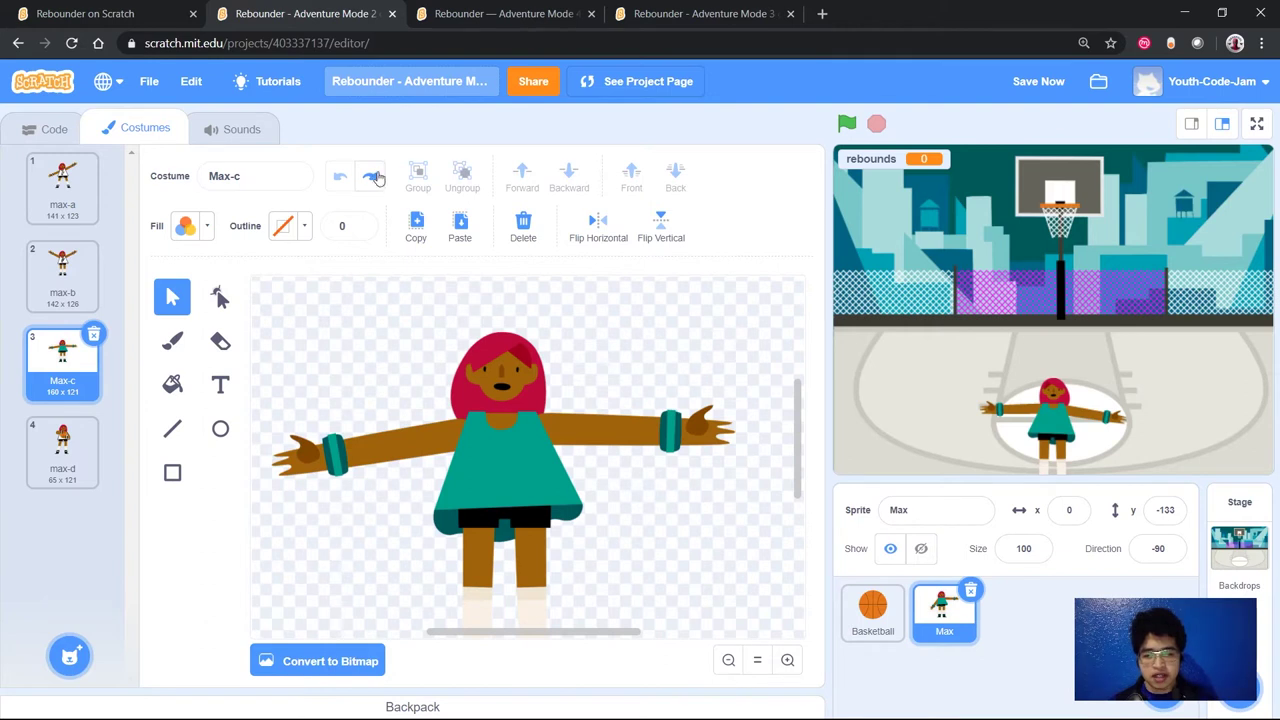
Redo all the undone arm edits in Max-c and deselect the arm.
{"action": "left_click", "coordinate": [372, 177]}
{"action": "left_click", "coordinate": [372, 177]}
{"action": "left_click", "coordinate": [373, 177]}
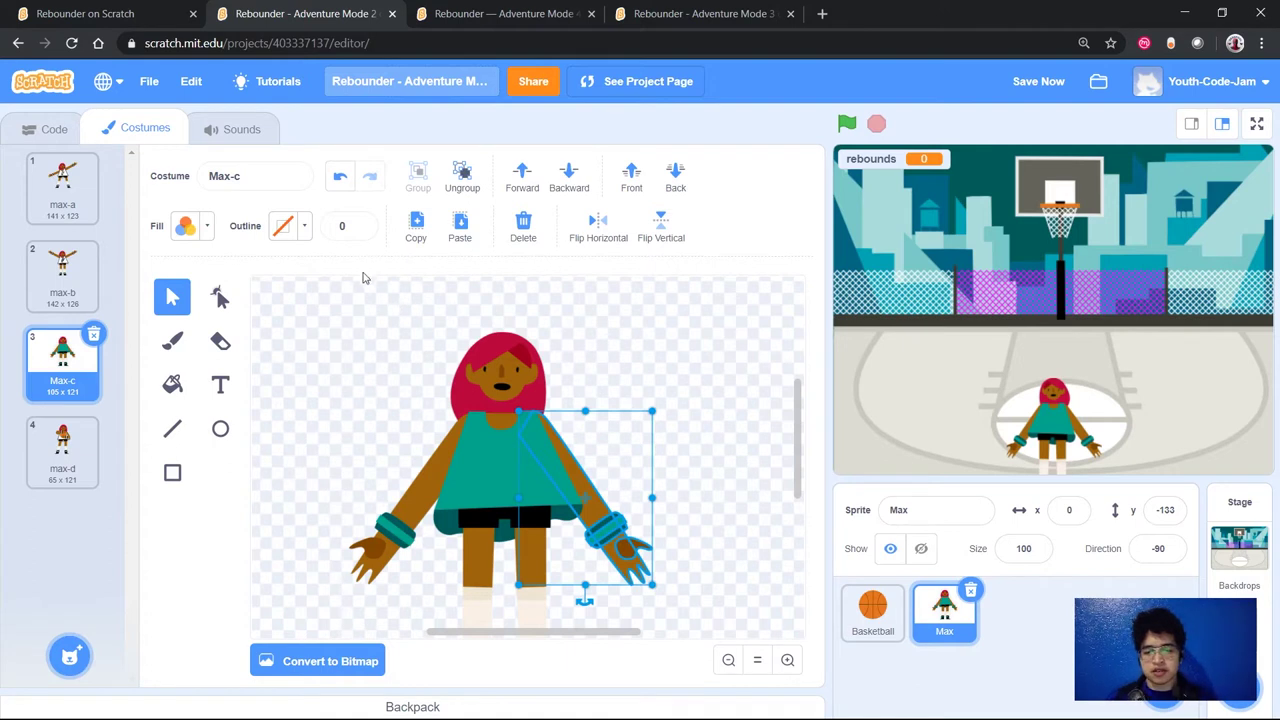
{"action": "left_click", "coordinate": [393, 355]}
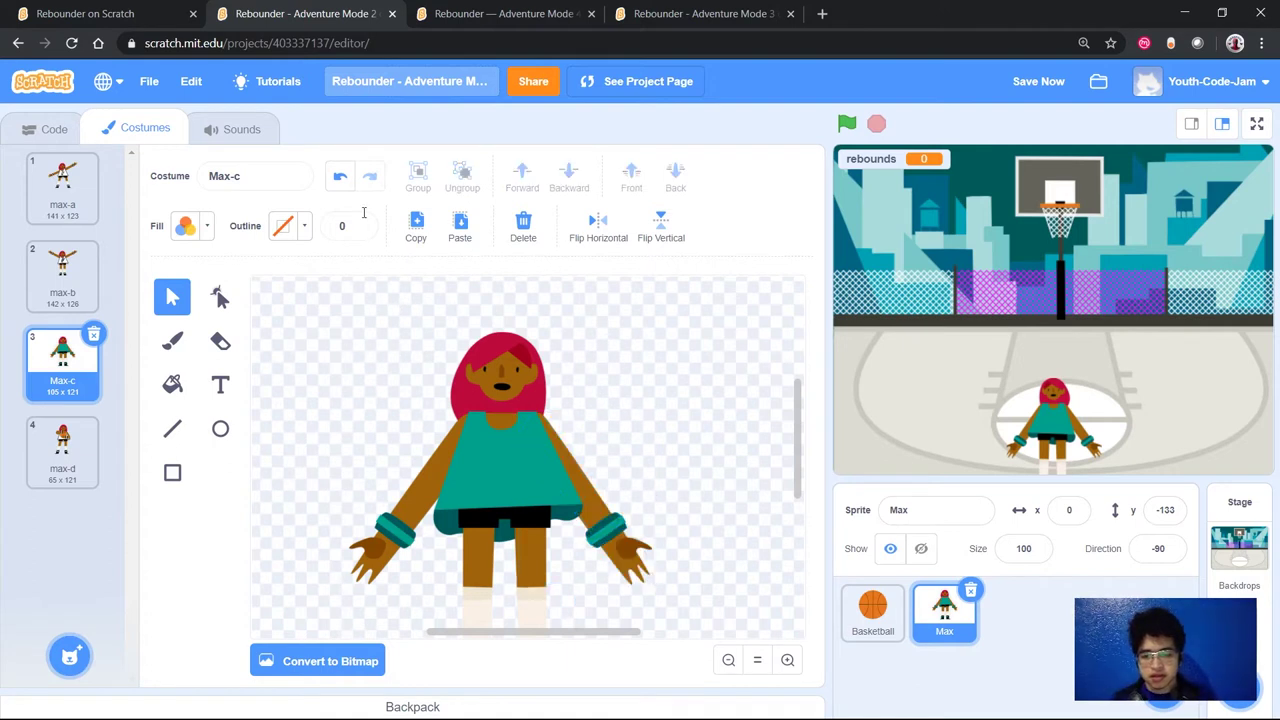
Undo several arm edits and redo them twice over, ending with the lowered-arm pose restored and nothing selected.
{"action": "left_click", "coordinate": [341, 178]}
{"action": "left_click", "coordinate": [341, 178]}
{"action": "left_click", "coordinate": [341, 178]}
{"action": "left_click", "coordinate": [370, 178]}
{"action": "left_click", "coordinate": [372, 180]}
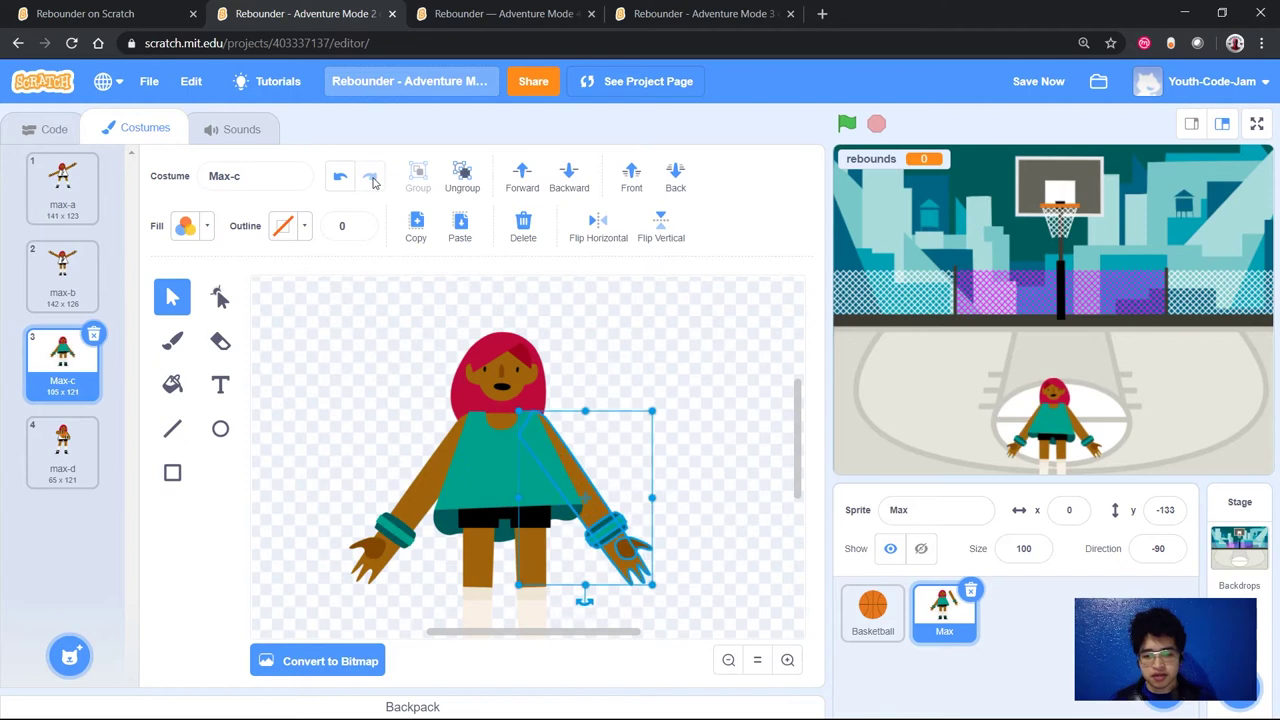
{"action": "left_click", "coordinate": [336, 404]}
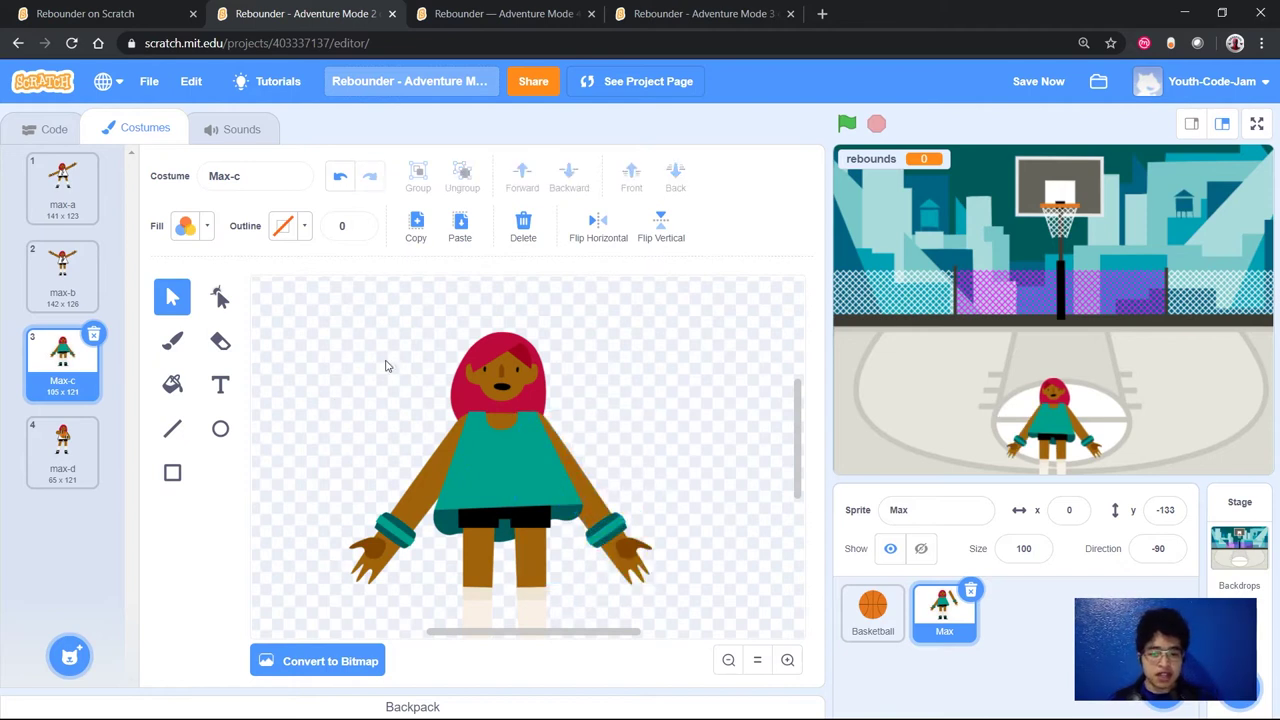
{"action": "left_click", "coordinate": [341, 178]}
{"action": "left_click", "coordinate": [341, 178]}
{"action": "left_click", "coordinate": [341, 178]}
{"action": "left_click", "coordinate": [379, 180]}
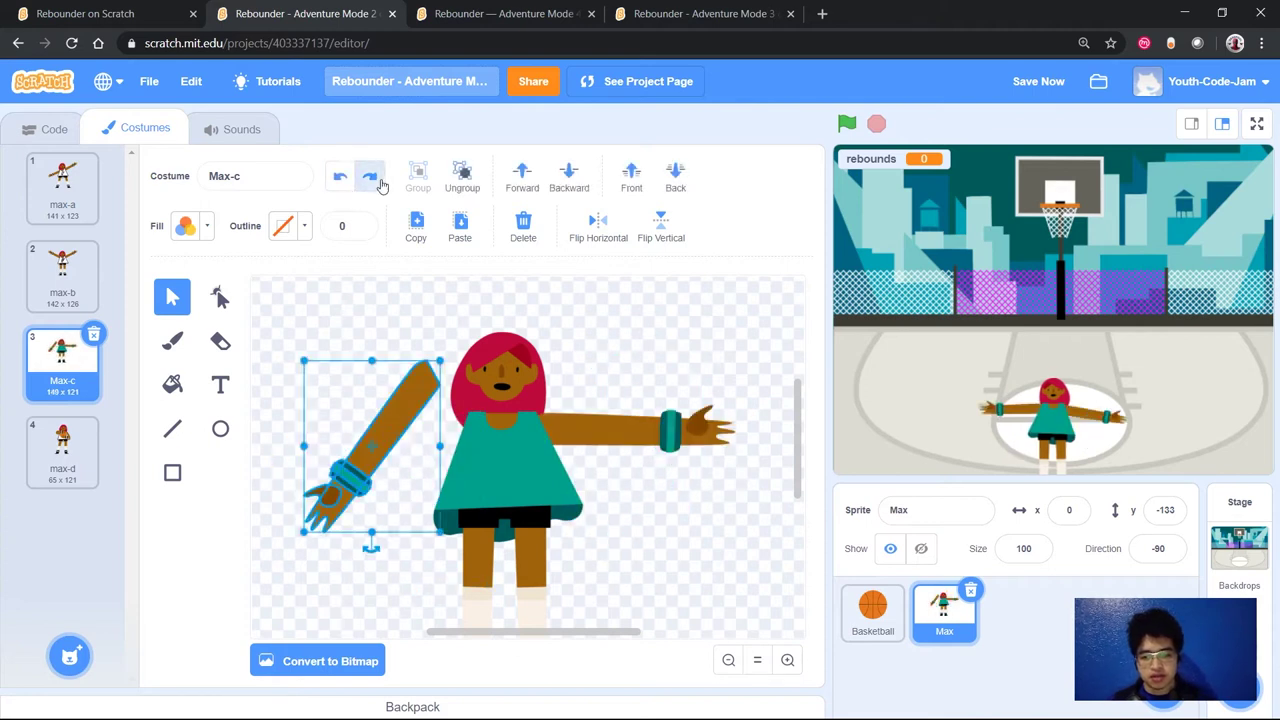
{"action": "left_click", "coordinate": [371, 178]}
{"action": "left_click", "coordinate": [371, 178]}
{"action": "left_click", "coordinate": [414, 309]}
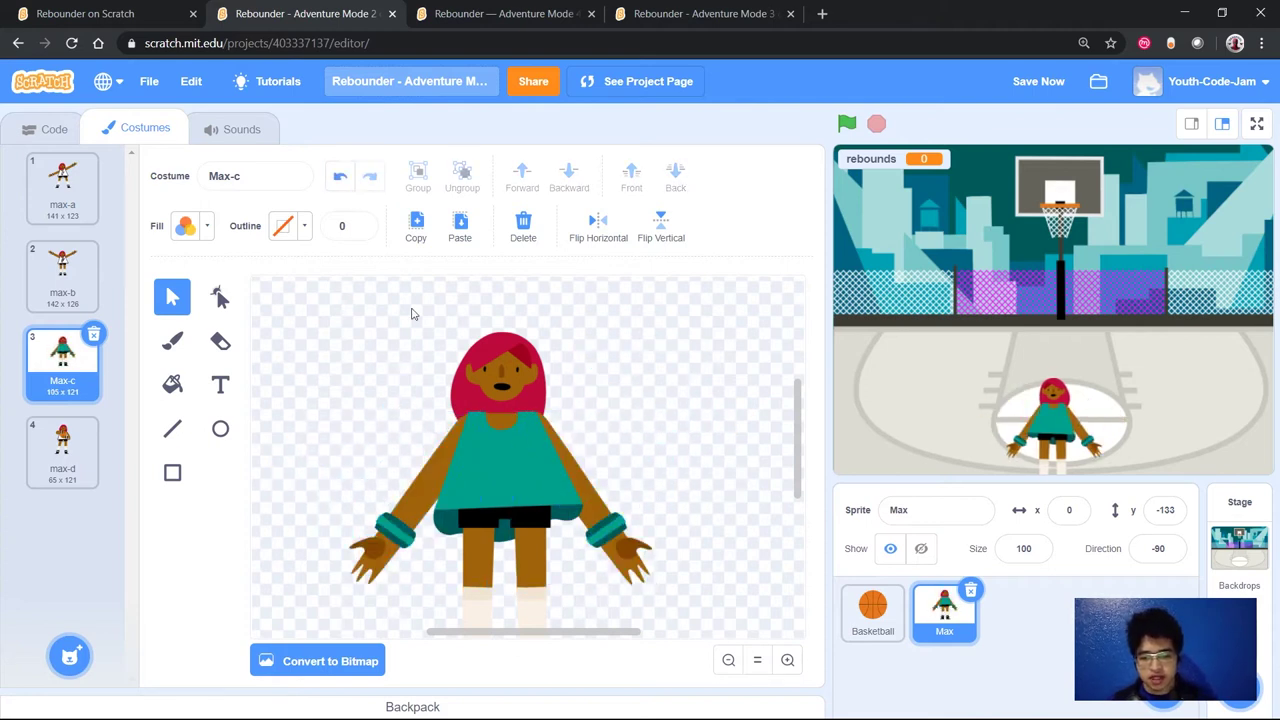
Nudge the arm on the right side of the figure outward, fill it with black using brightness 0, and undo the fill.
{"action": "left_click", "coordinate": [585, 492]}
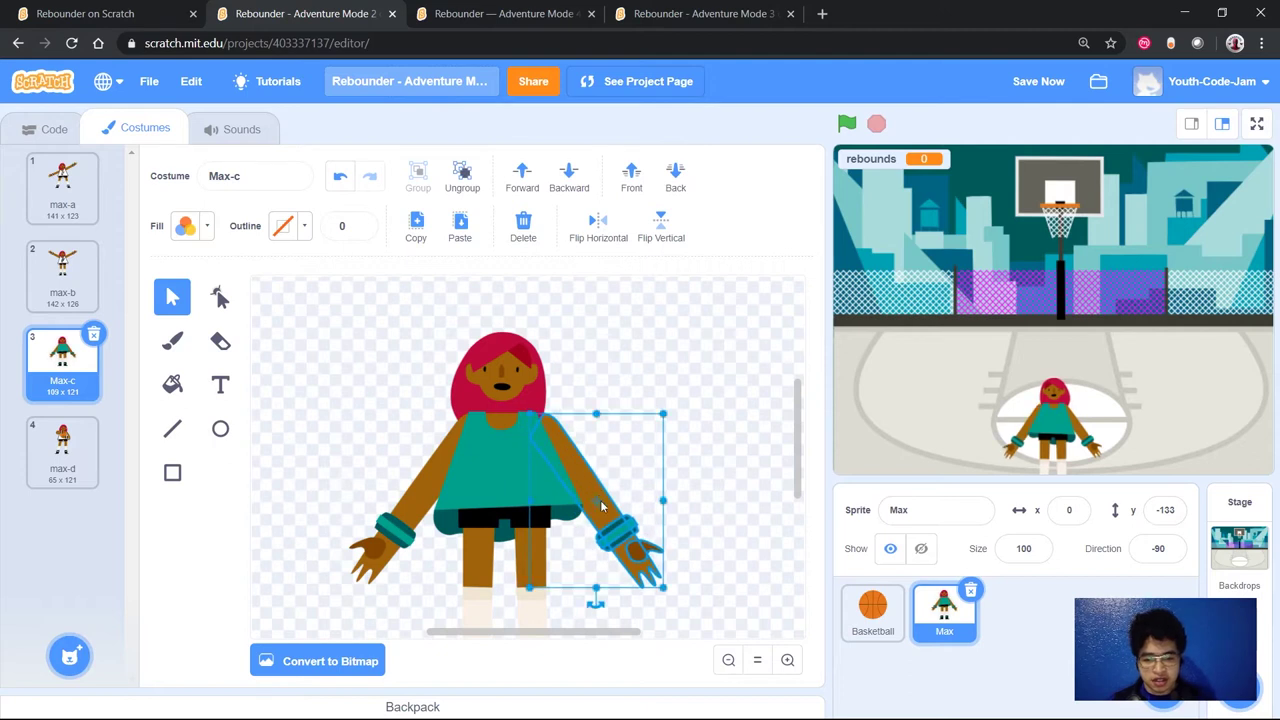
{"action": "left_click", "coordinate": [703, 503]}
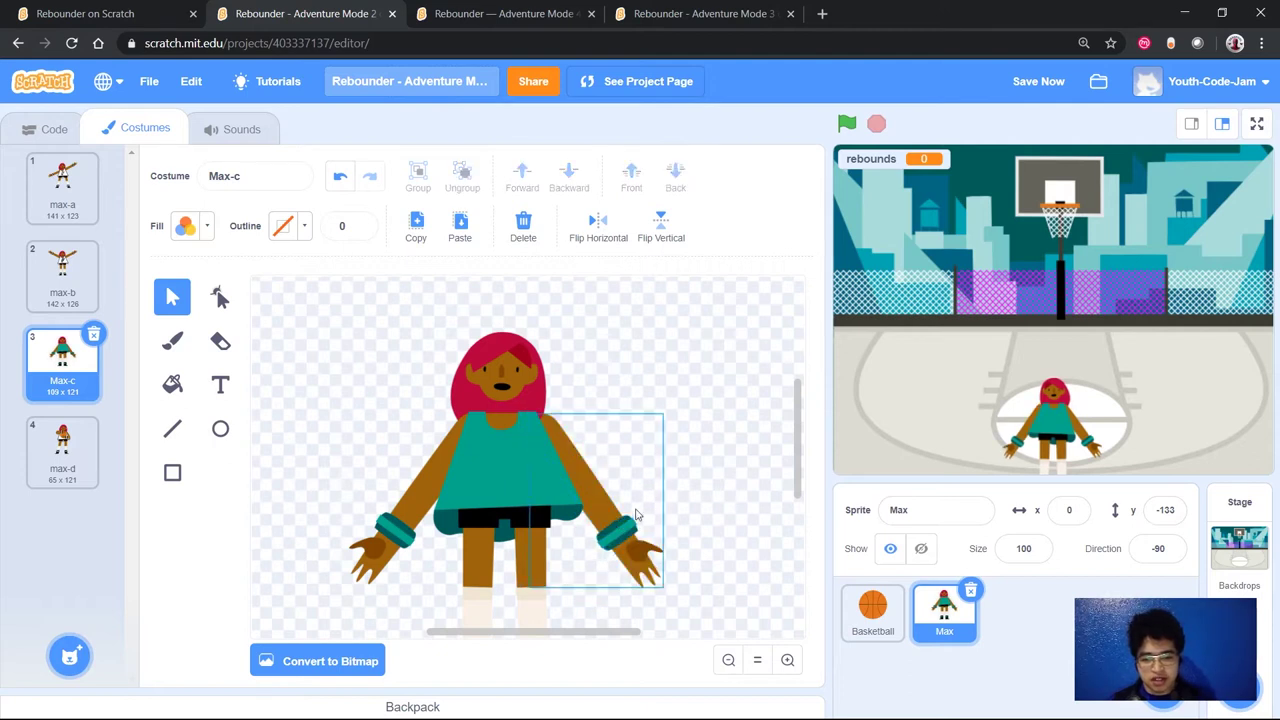
{"action": "left_click", "coordinate": [624, 537]}
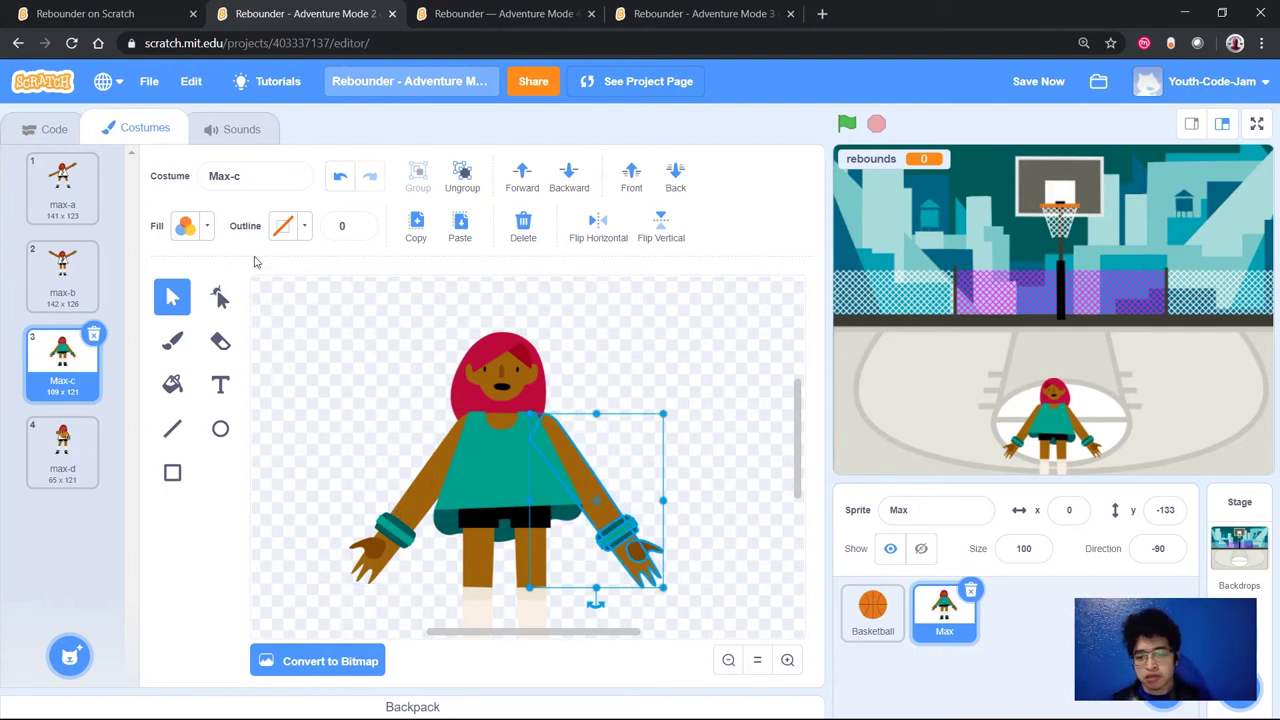
{"action": "left_click", "coordinate": [207, 228]}
{"action": "left_click_drag", "start_coordinate": [227, 441], "coordinate": [118, 440]}
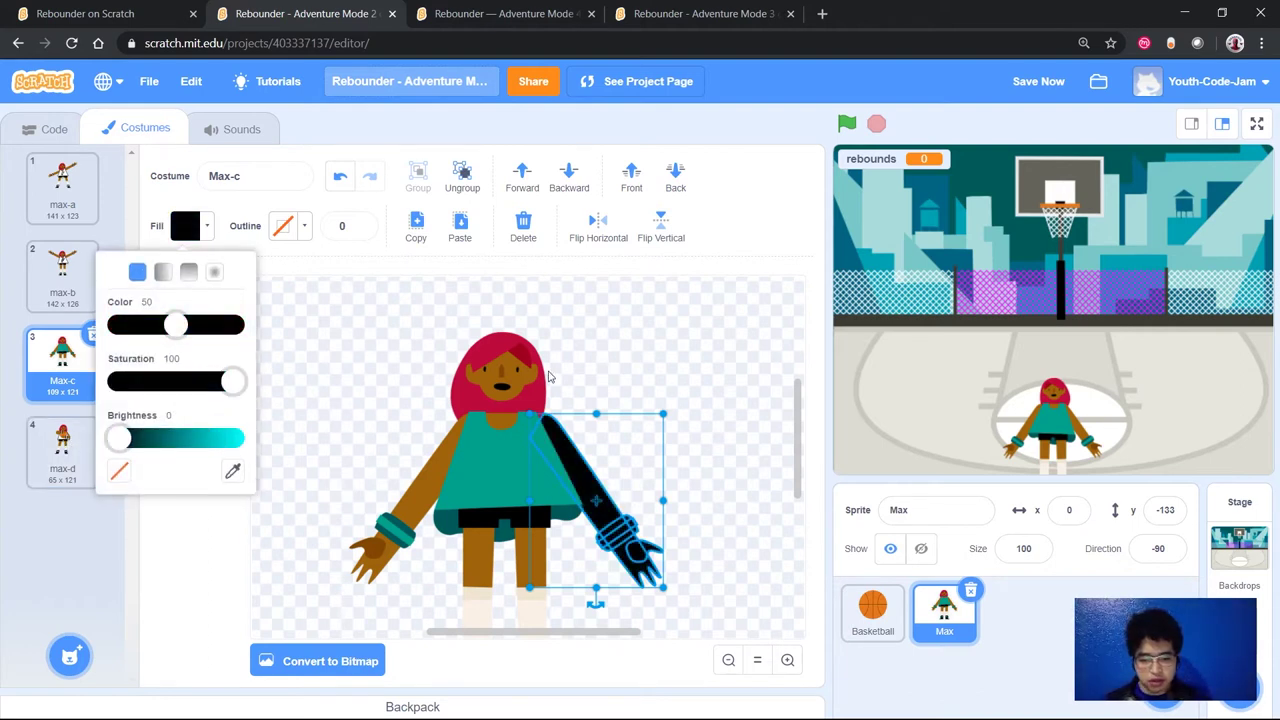
{"action": "left_click", "coordinate": [602, 368]}
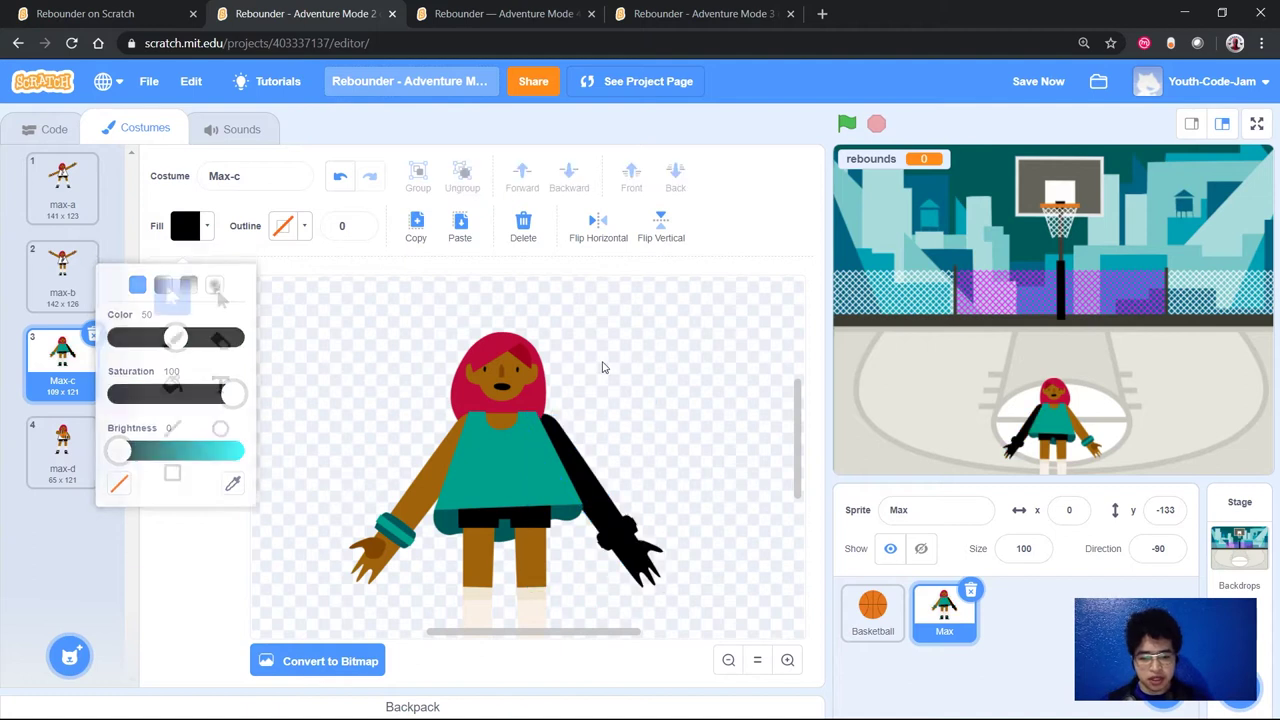
{"action": "left_click", "coordinate": [591, 488]}
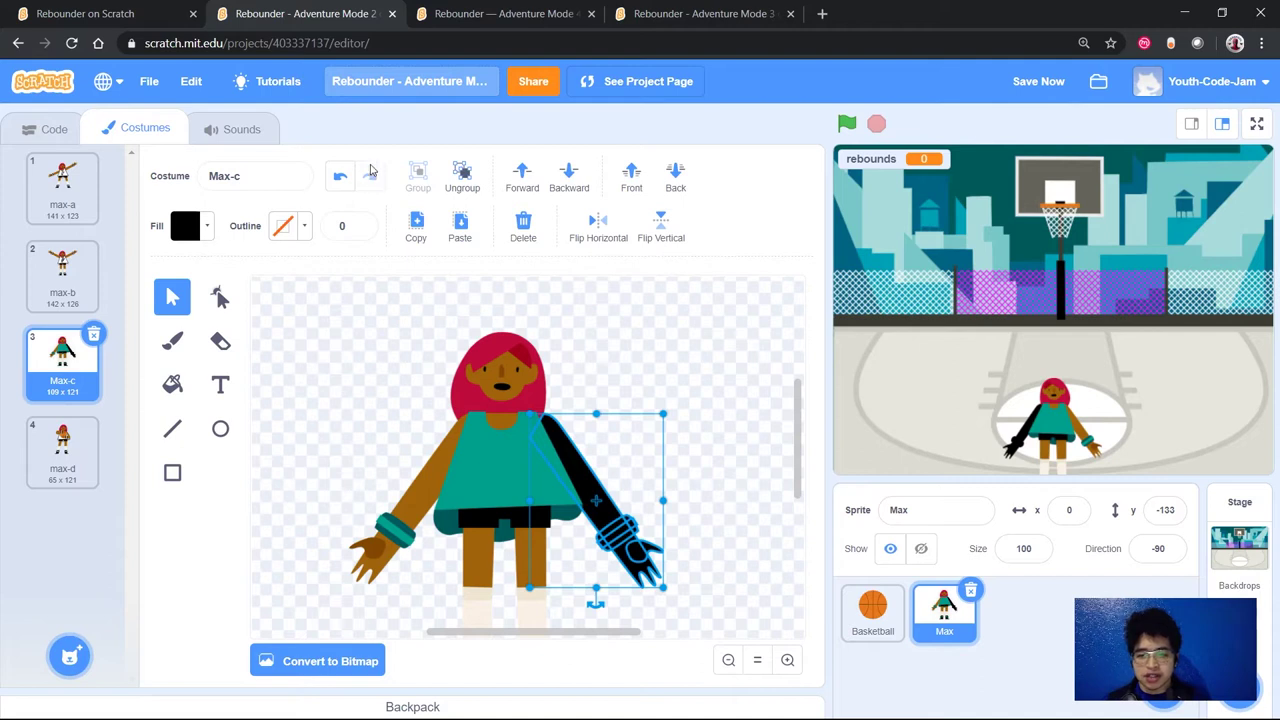
{"action": "left_click", "coordinate": [341, 176]}
{"action": "left_click", "coordinate": [673, 390]}
Move the arm back toward the shirt in Max-c, and select the shirt and each leg in turn to inspect the grouped parts.
{"action": "mouse_move", "coordinate": [620, 508]}
{"action": "left_mouse_down"}
{"action": "mouse_move", "coordinate": [638, 490]}
{"action": "mouse_move", "coordinate": [606, 504]}
{"action": "left_mouse_up"}
{"action": "left_click", "coordinate": [491, 500], "text": "shift"}
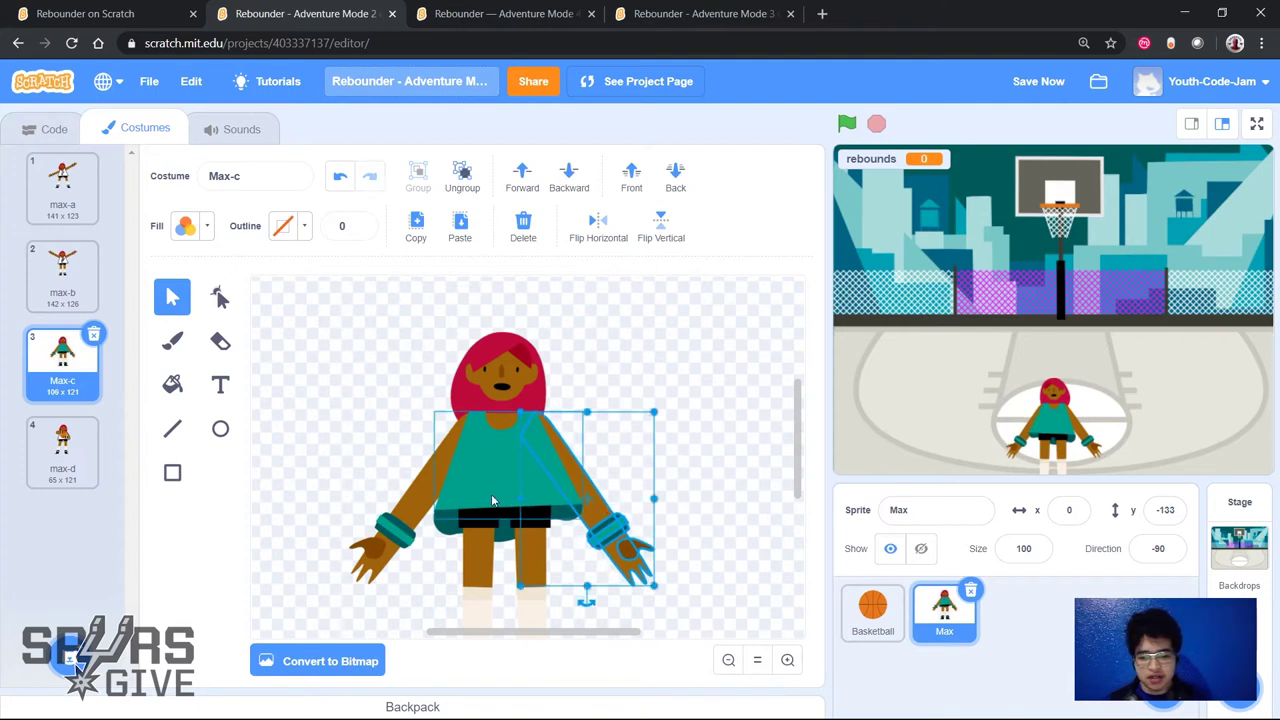
{"action": "left_click", "coordinate": [491, 499]}
{"action": "scroll", "coordinate": [470, 561], "scroll_direction": "down", "scroll_amount": 2}
{"action": "left_click", "coordinate": [535, 533]}
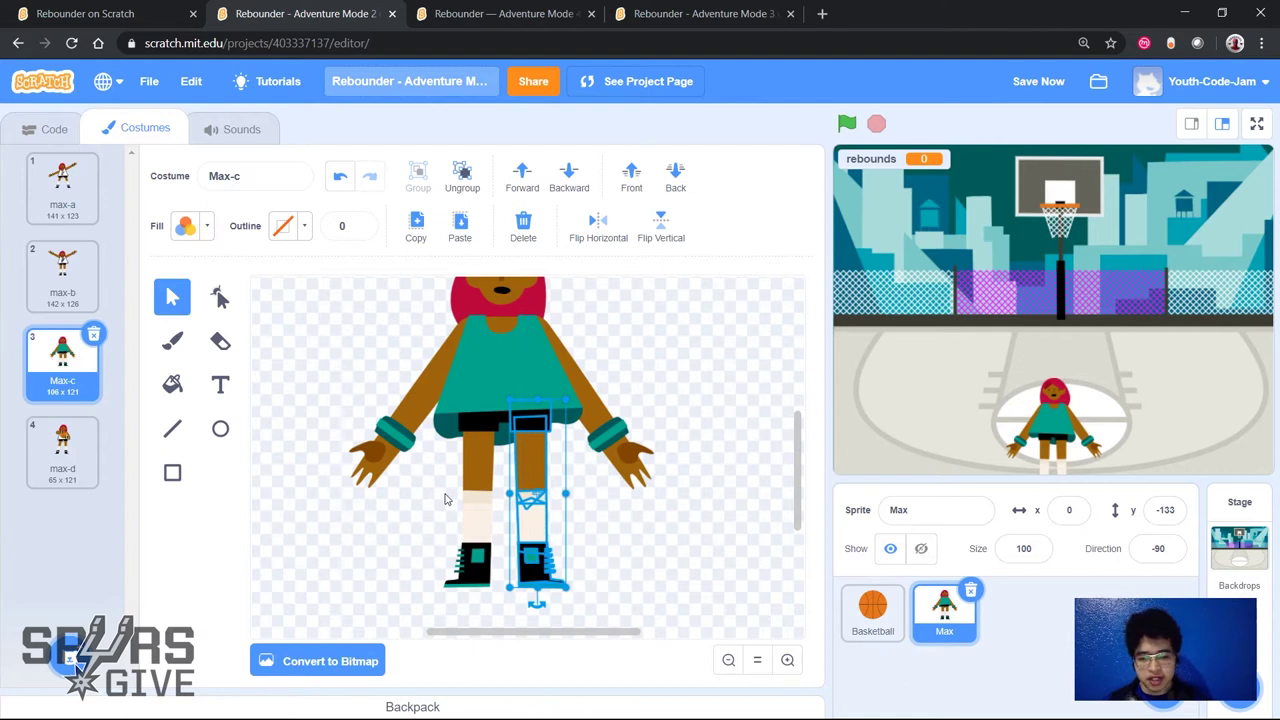
{"action": "left_click", "coordinate": [478, 500]}
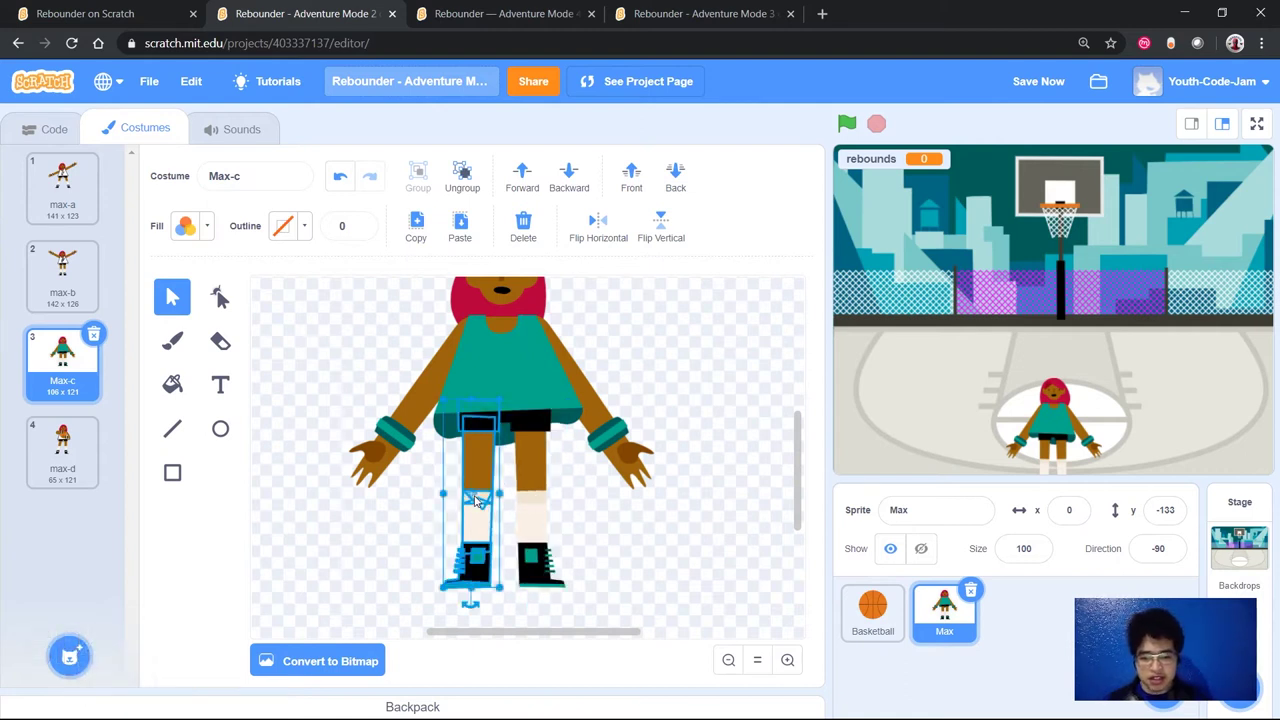
{"action": "left_click", "coordinate": [535, 500]}
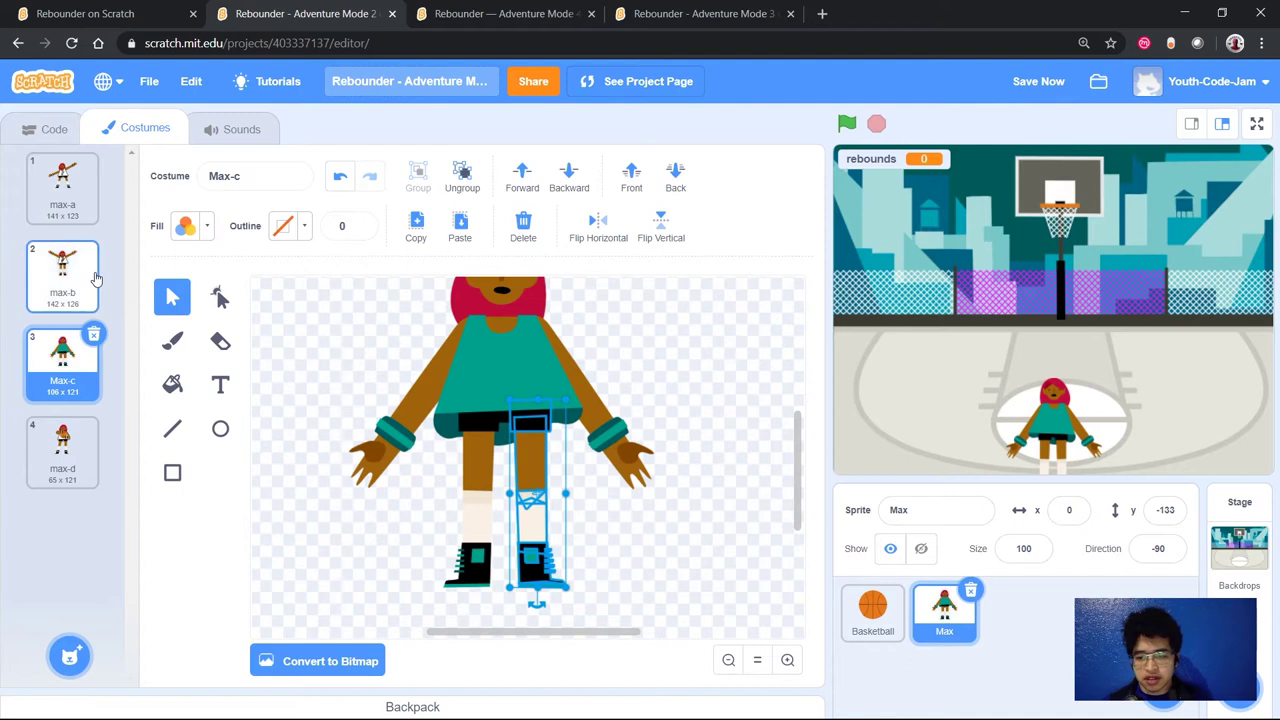
Open the max-a costume and select its sock, upper leg and jersey individually to examine the separate parts.
{"action": "left_click", "coordinate": [62, 190]}
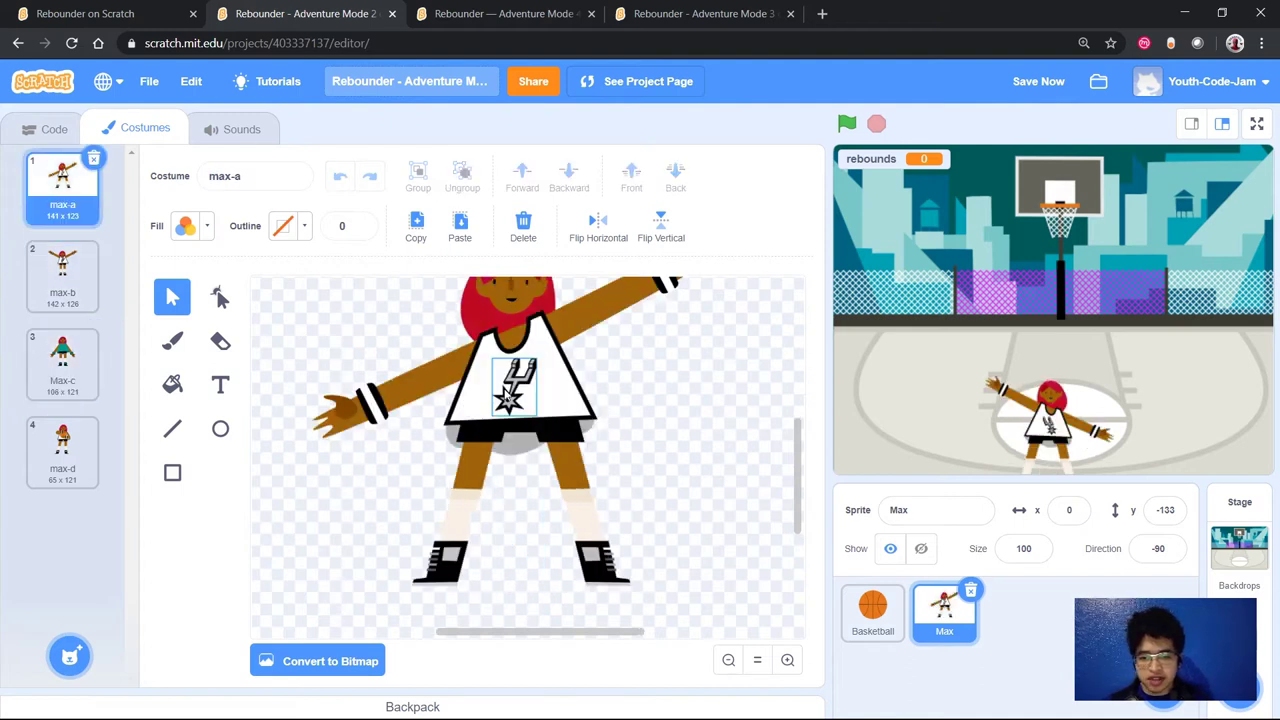
{"action": "left_click", "coordinate": [585, 510]}
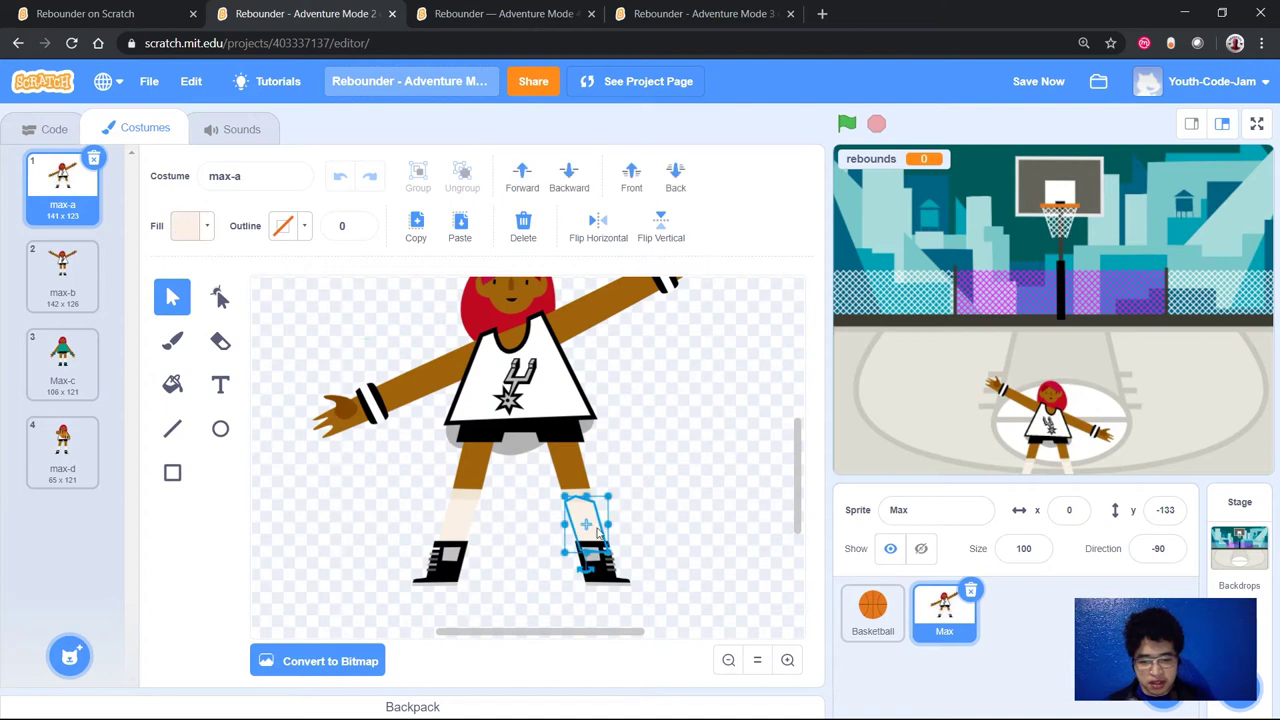
{"action": "left_click", "coordinate": [595, 455]}
{"action": "left_click", "coordinate": [573, 455]}
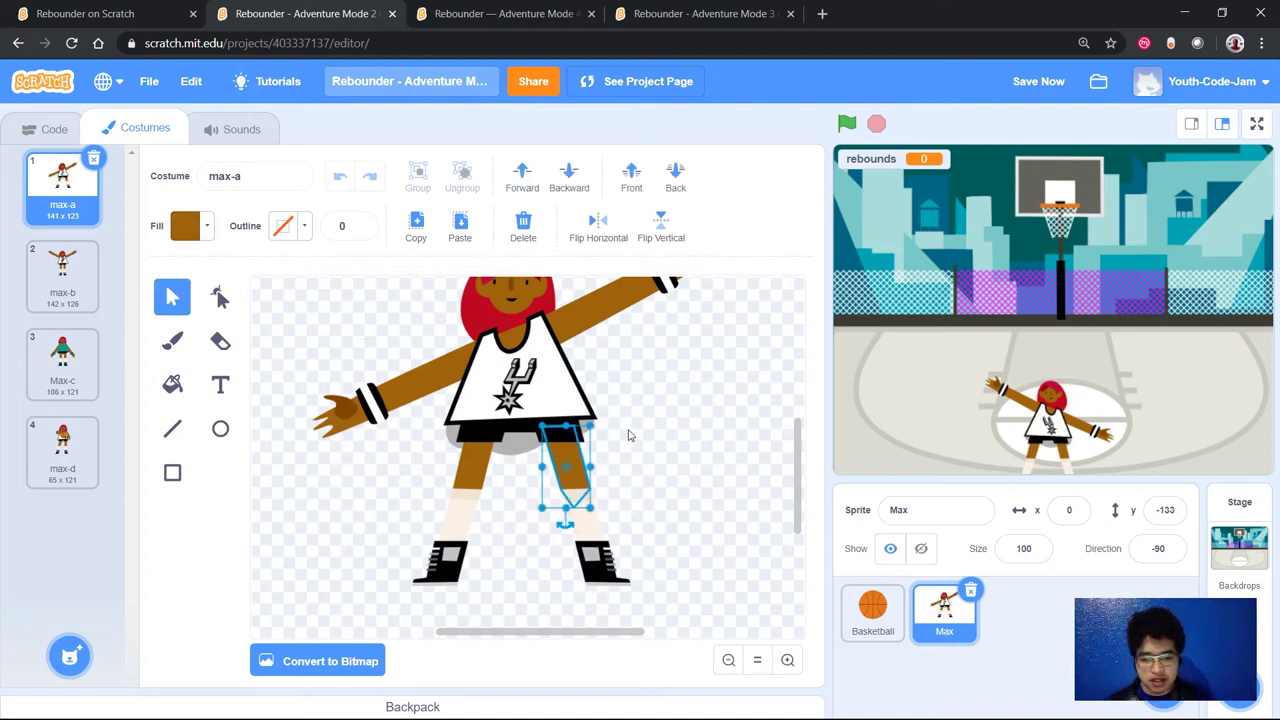
{"action": "left_click", "coordinate": [630, 435]}
{"action": "left_click", "coordinate": [578, 412]}
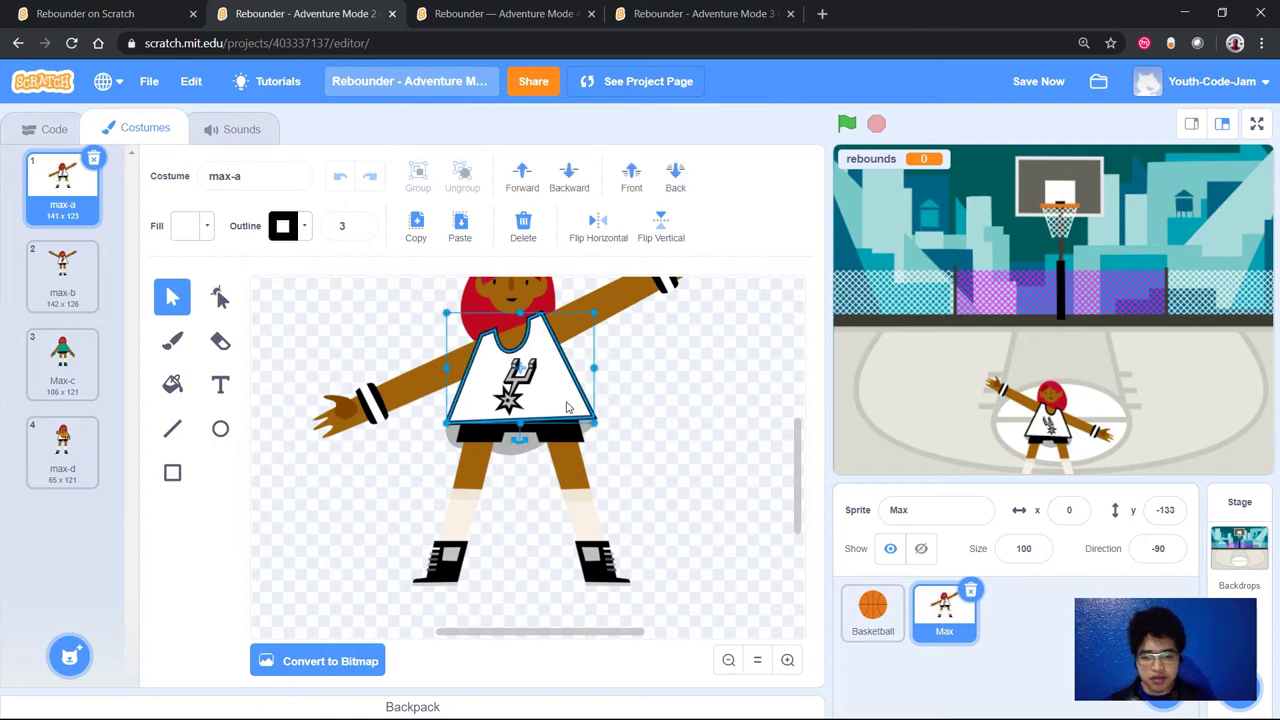
Inspect the wristband's white stripe in the max-a costume and the grouped leg on the right side of the figure in Max-c.
{"action": "left_click", "coordinate": [380, 428]}
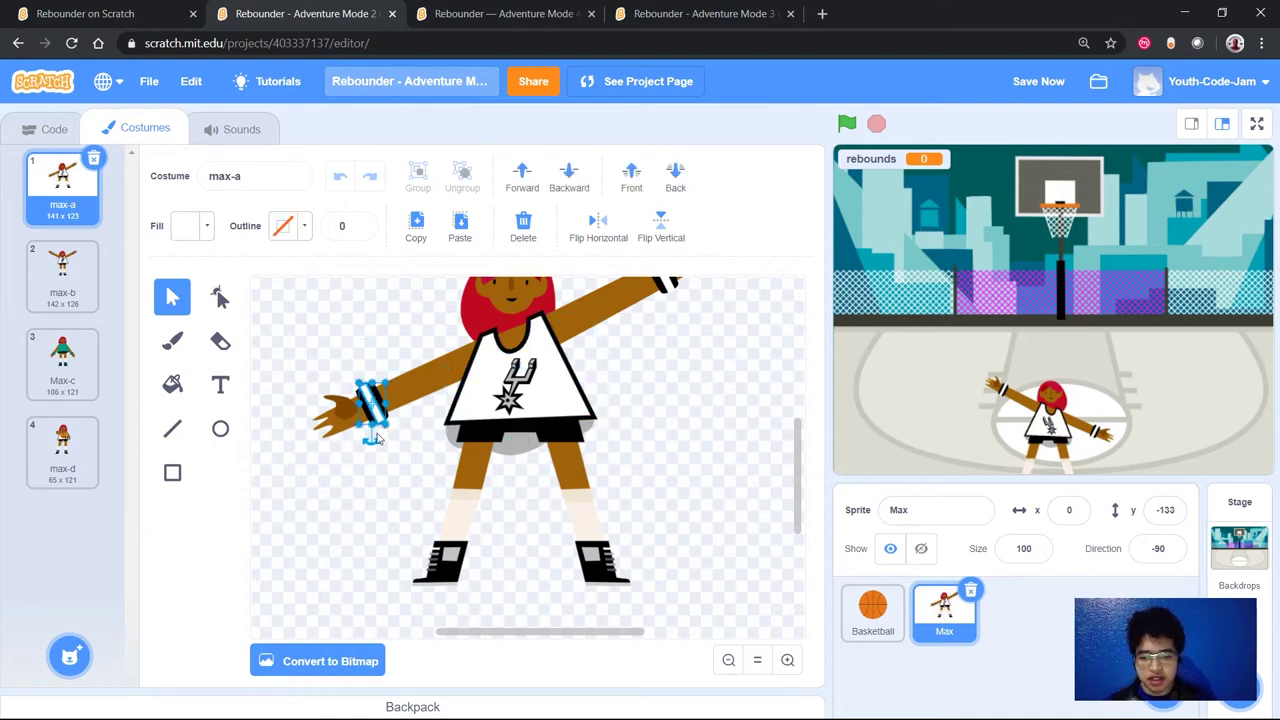
{"action": "left_click", "coordinate": [88, 385]}
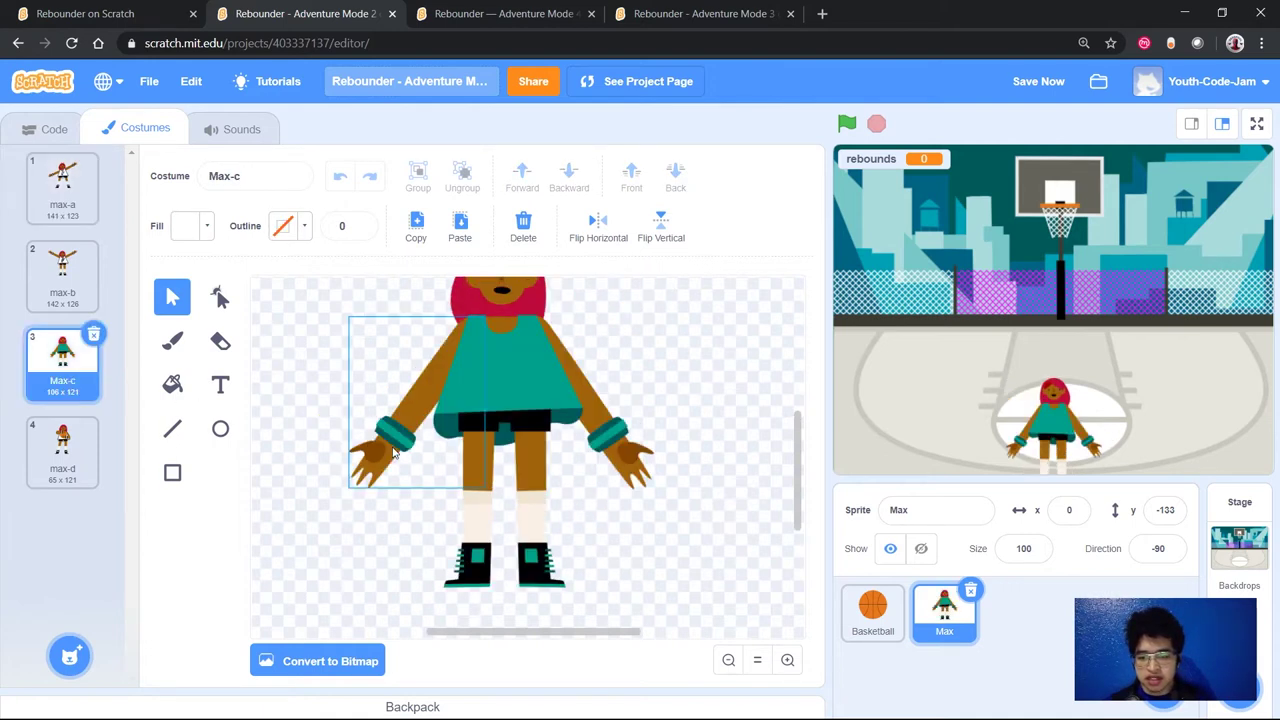
{"action": "left_click", "coordinate": [533, 468]}
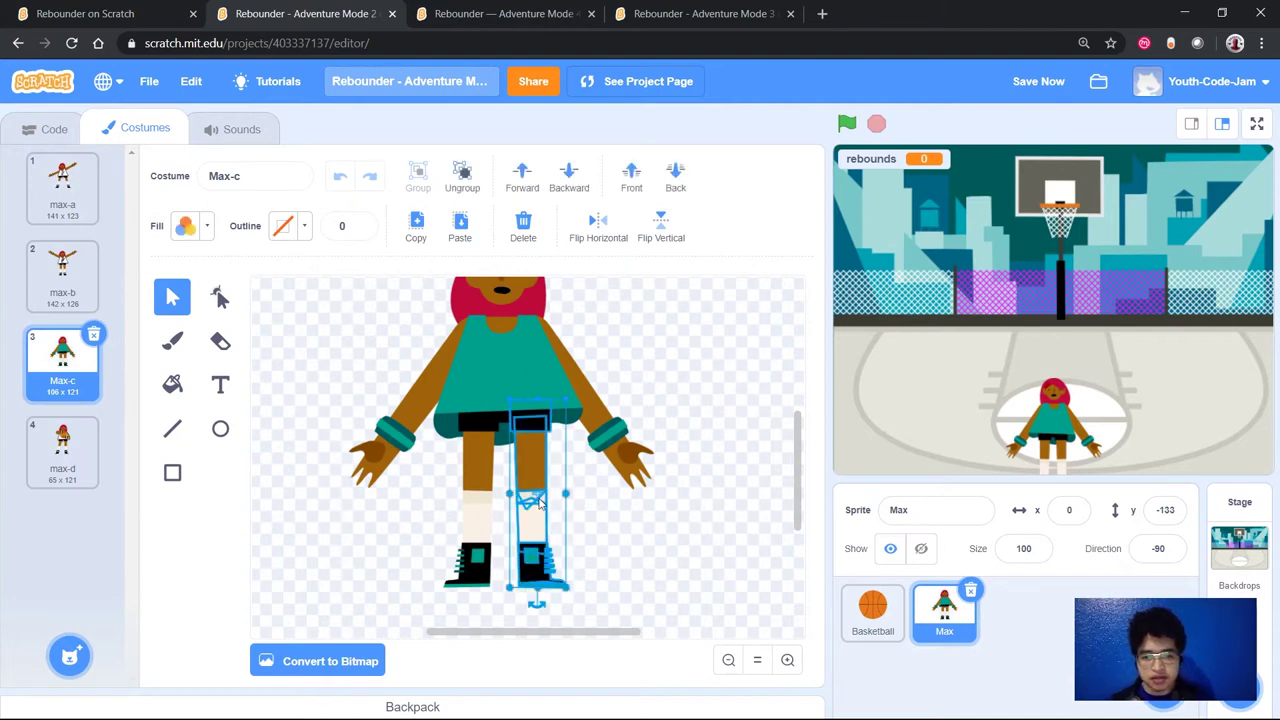
Ungroup the arm on the right side of the figure in Max-c and clear the selection.
{"action": "left_click", "coordinate": [612, 412]}
{"action": "left_click", "coordinate": [605, 425]}
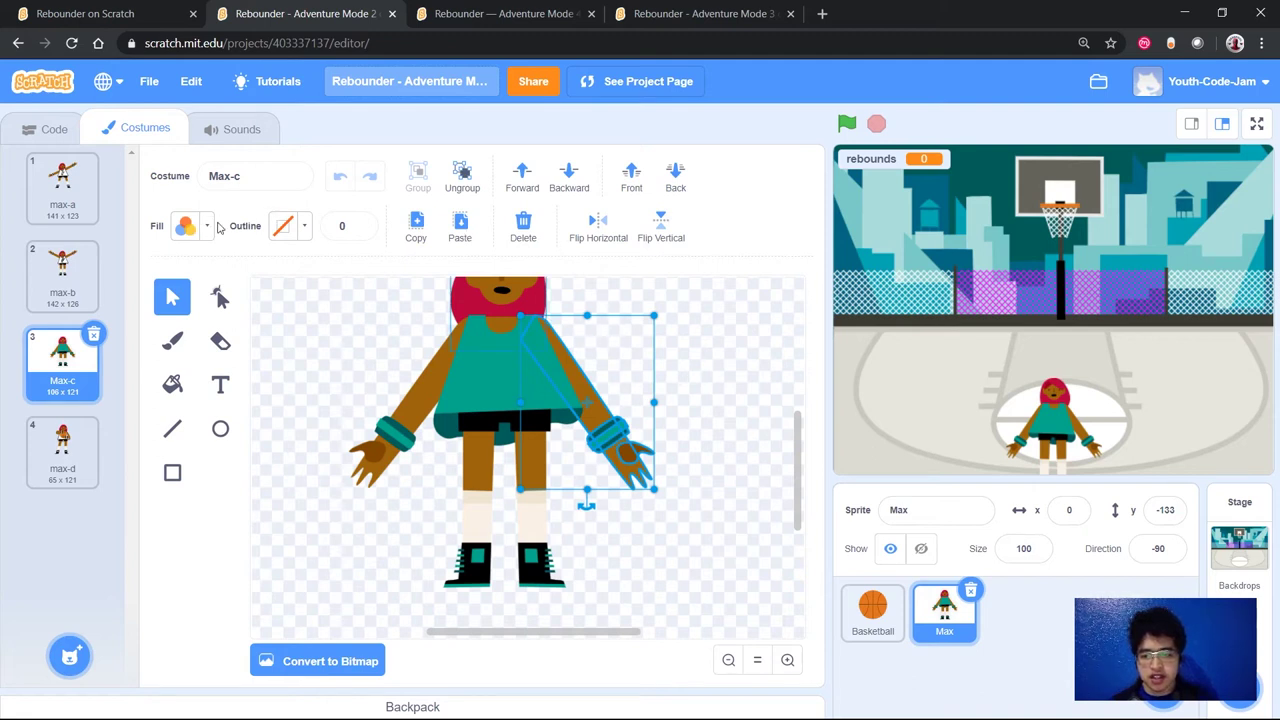
{"action": "left_click", "coordinate": [464, 180]}
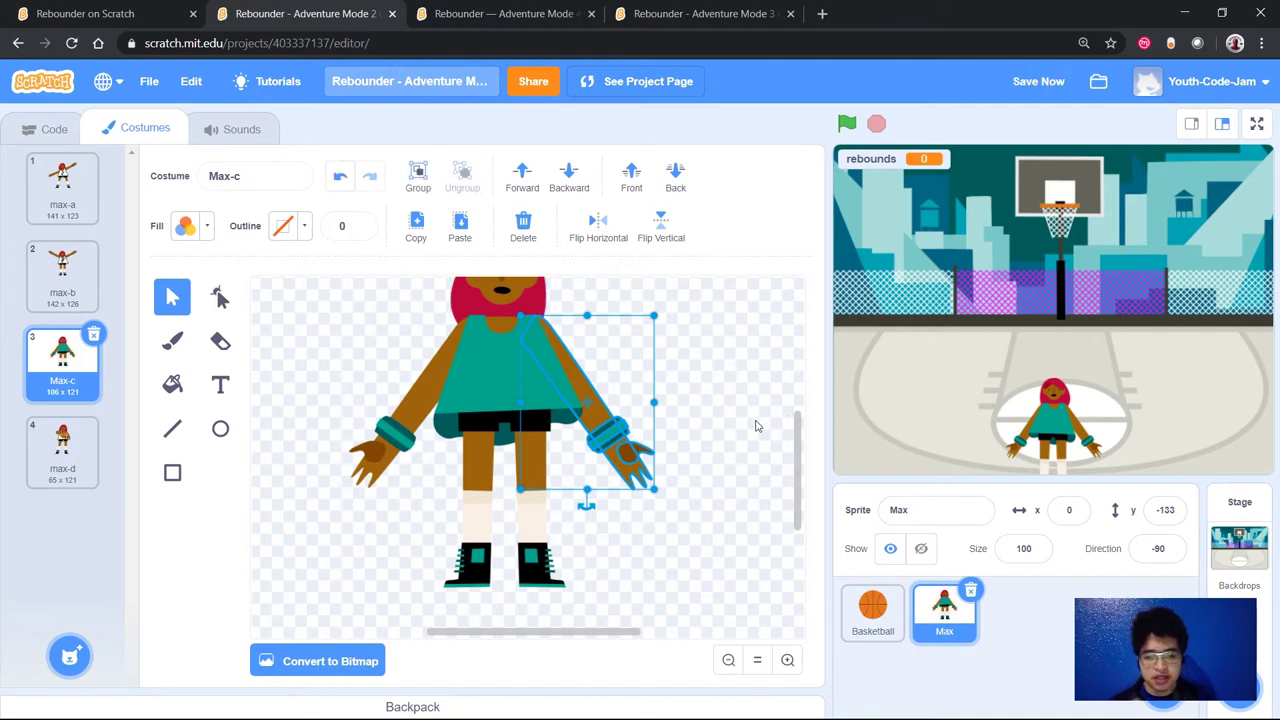
{"action": "left_click", "coordinate": [724, 431]}
Fill the green stripe of that arm's wristband with white, using brightness 100 and saturation 1.
{"action": "left_click", "coordinate": [607, 440]}
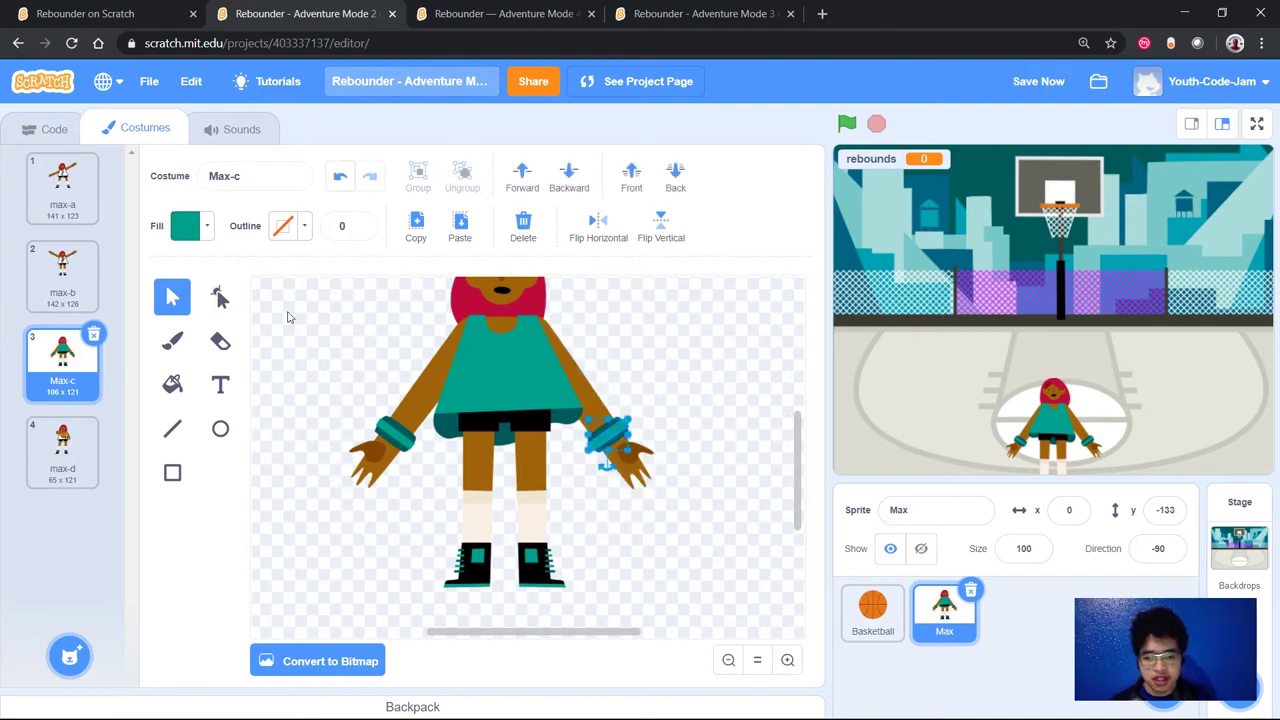
{"action": "left_click", "coordinate": [207, 230]}
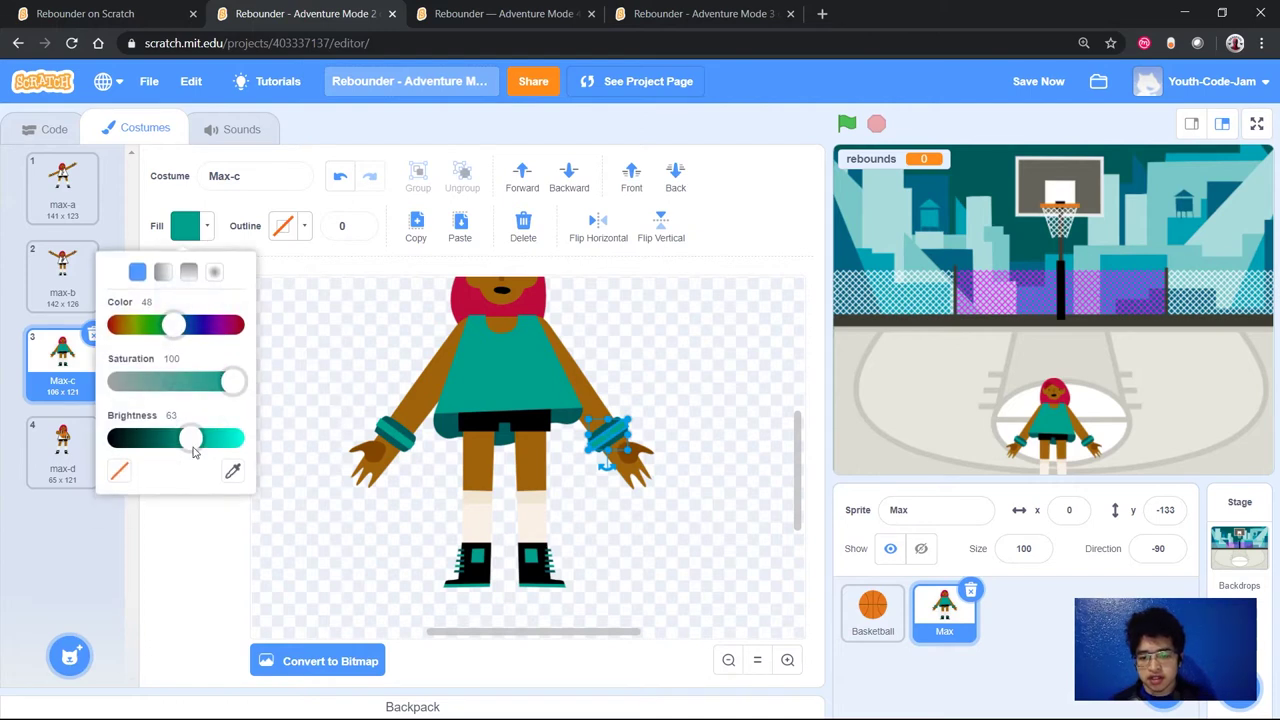
{"action": "left_click_drag", "start_coordinate": [190, 450], "coordinate": [267, 435]}
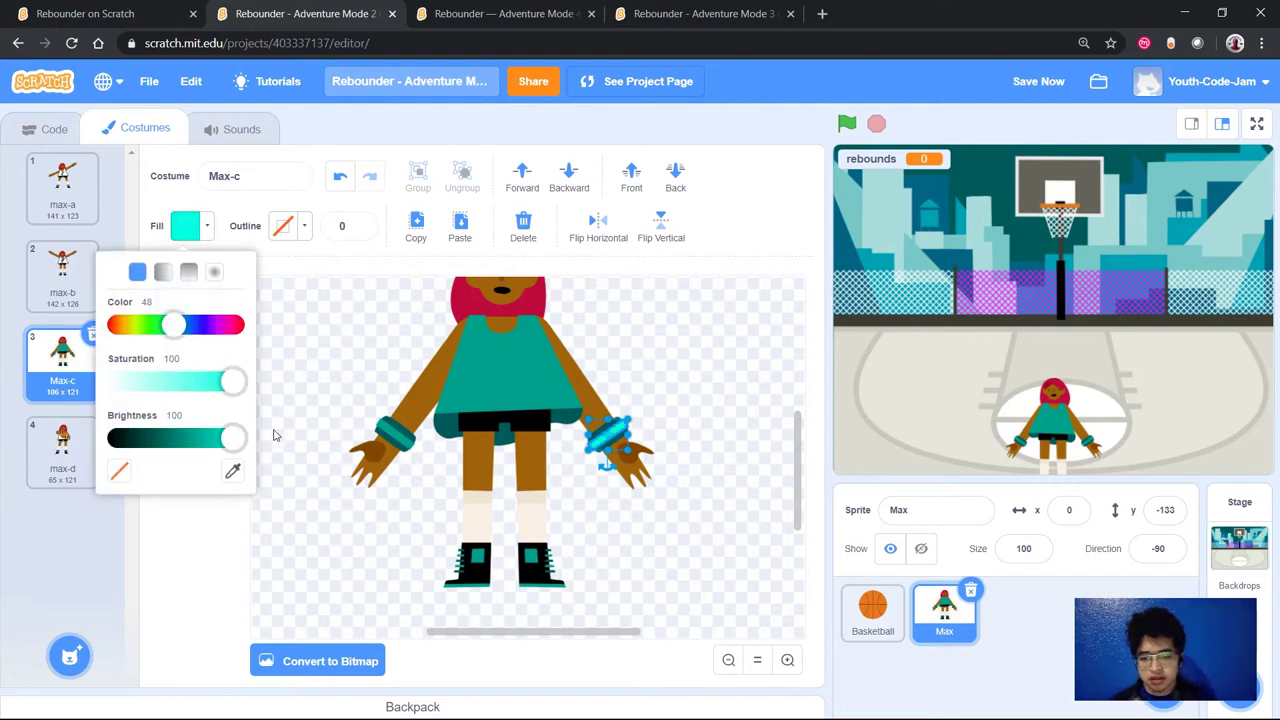
{"action": "left_click_drag", "start_coordinate": [232, 382], "coordinate": [118, 382]}
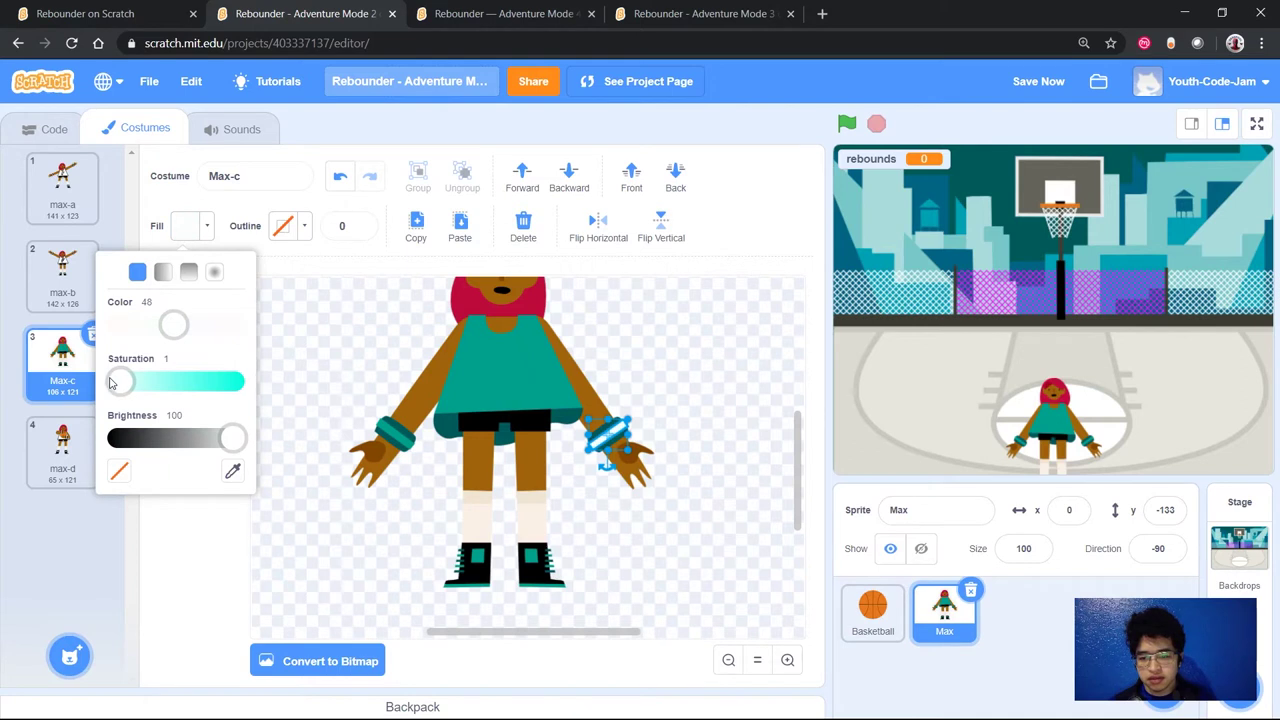
{"action": "left_click", "coordinate": [334, 315]}
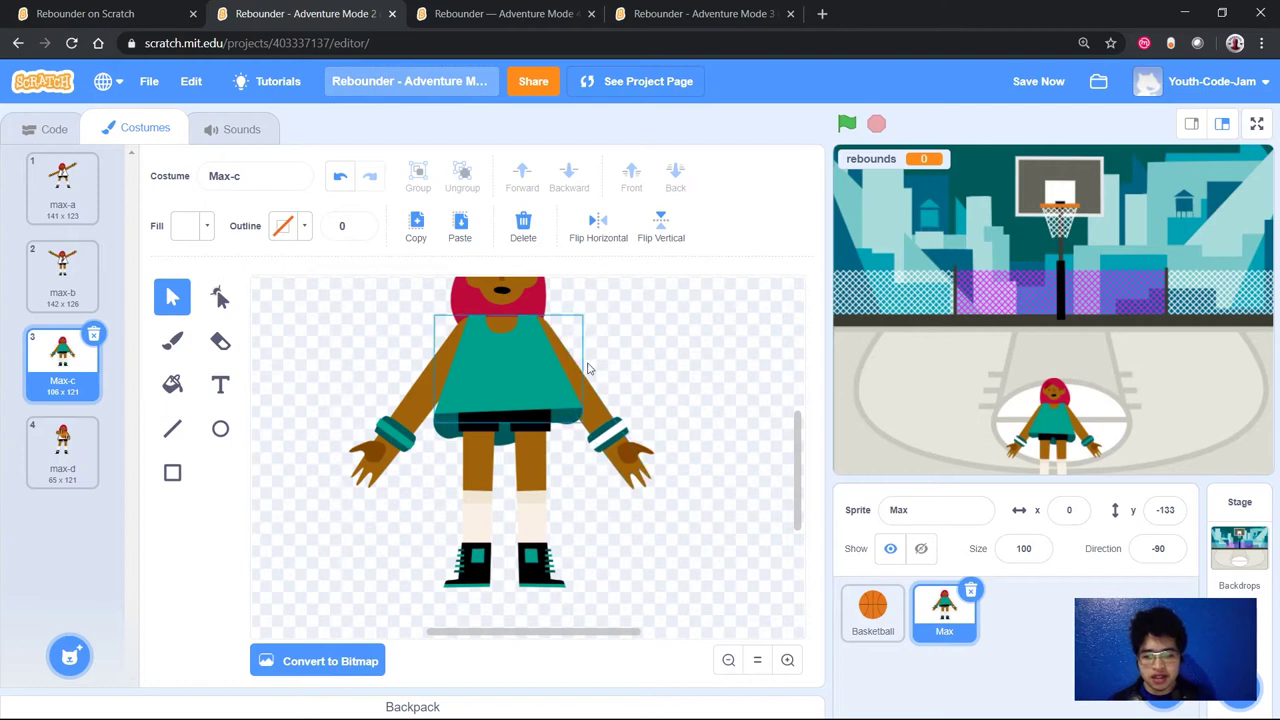
Ungroup the arm on the left side of the figure and recolor its green wristband stripe white, with brightness 100 and minimal saturation.
{"action": "left_click", "coordinate": [397, 438]}
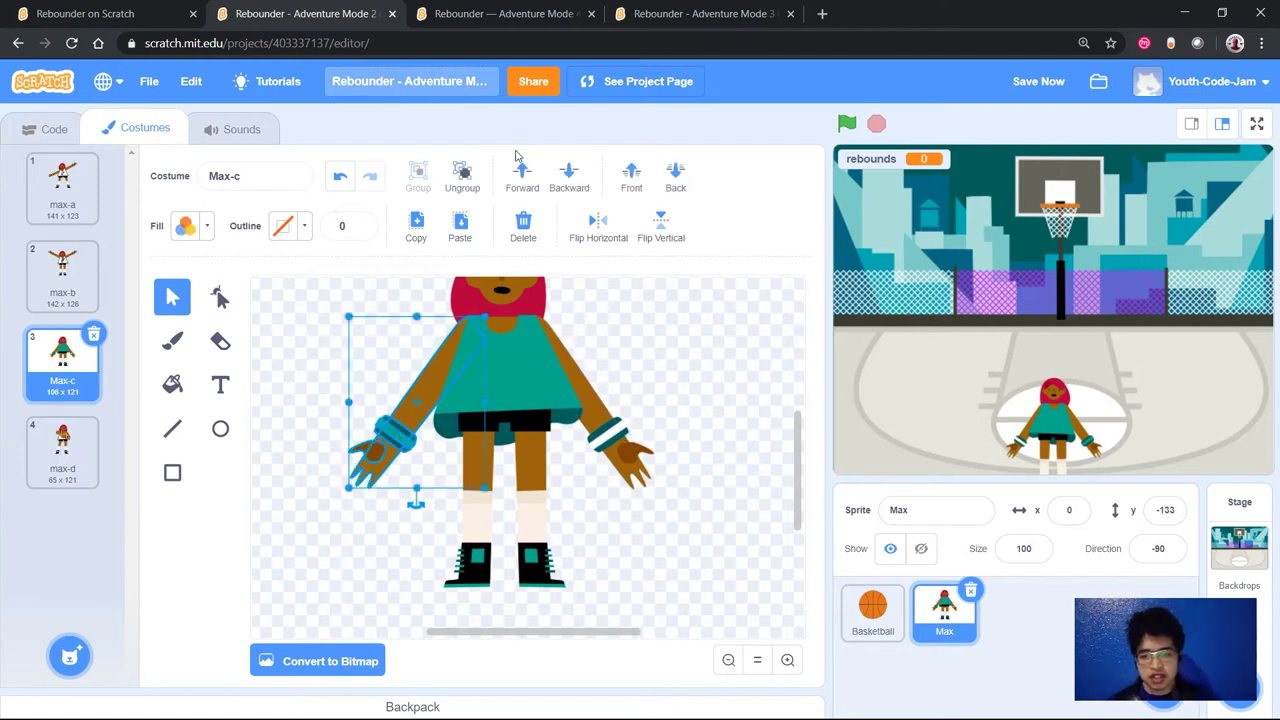
{"action": "left_click", "coordinate": [288, 332]}
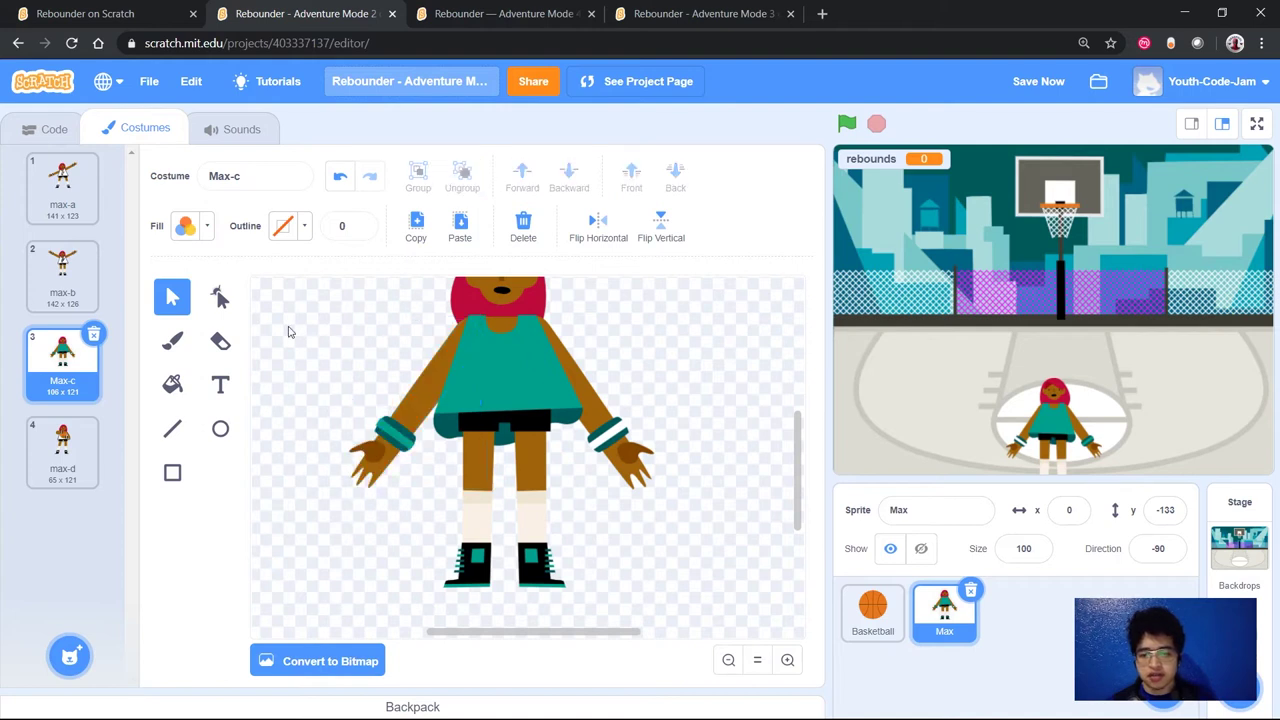
{"action": "left_click", "coordinate": [388, 434]}
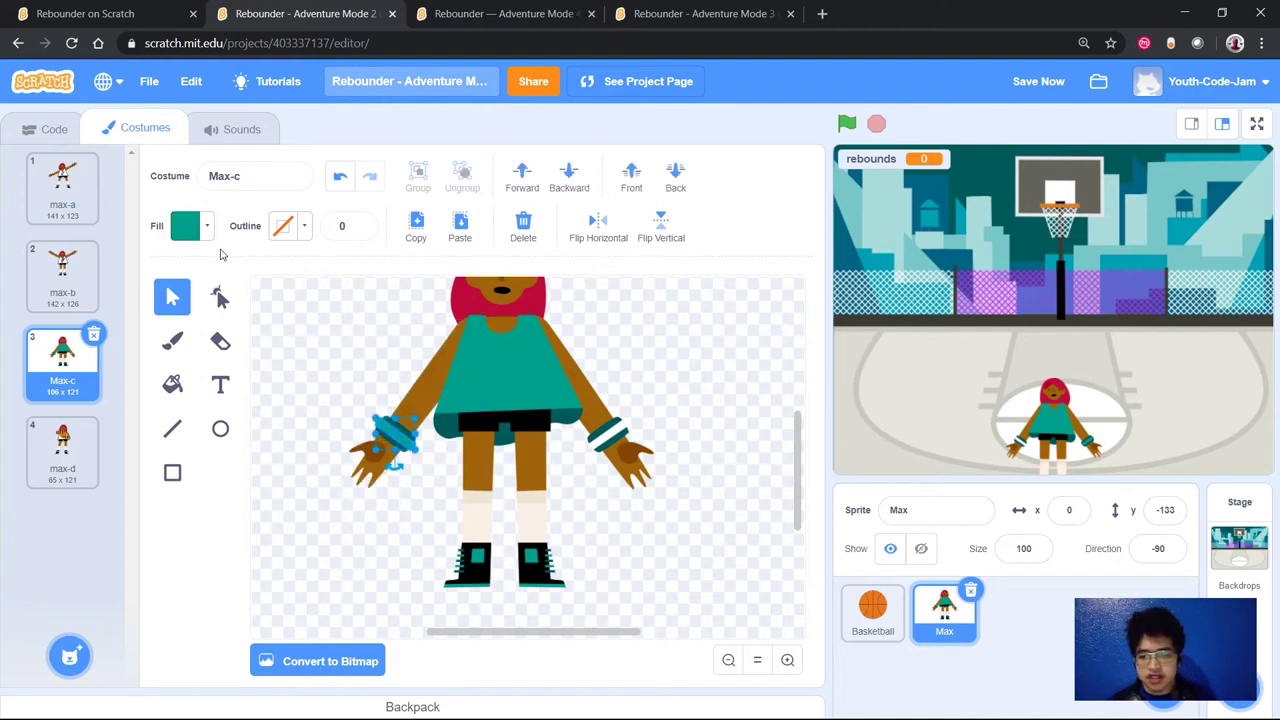
{"action": "left_click", "coordinate": [206, 229]}
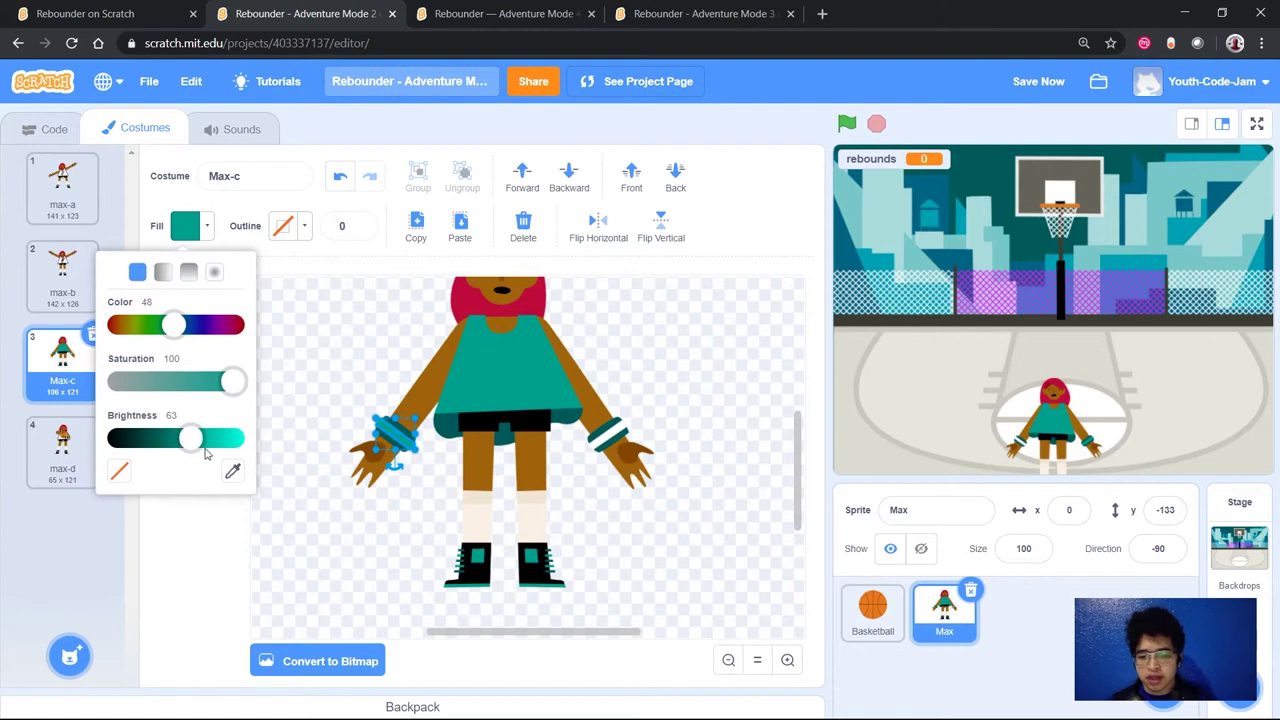
{"action": "left_click_drag", "start_coordinate": [193, 440], "coordinate": [250, 438]}
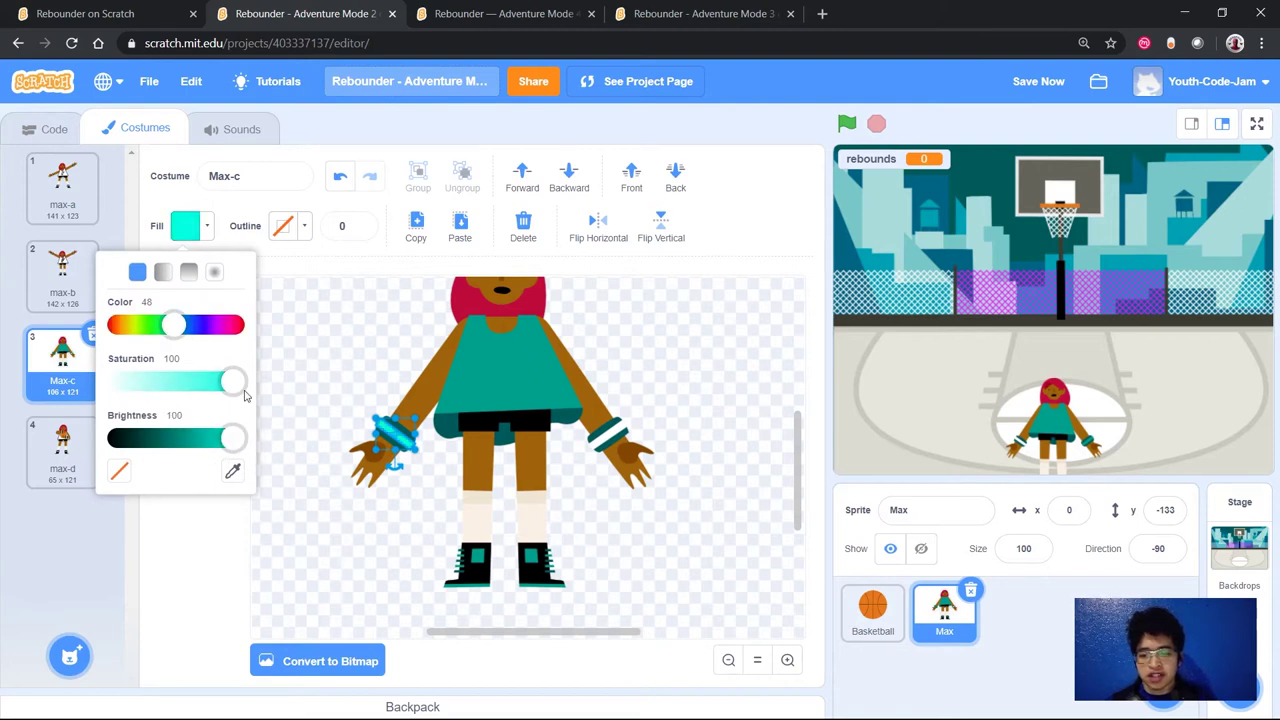
{"action": "left_click_drag", "start_coordinate": [224, 384], "coordinate": [112, 384]}
{"action": "left_click", "coordinate": [282, 399]}
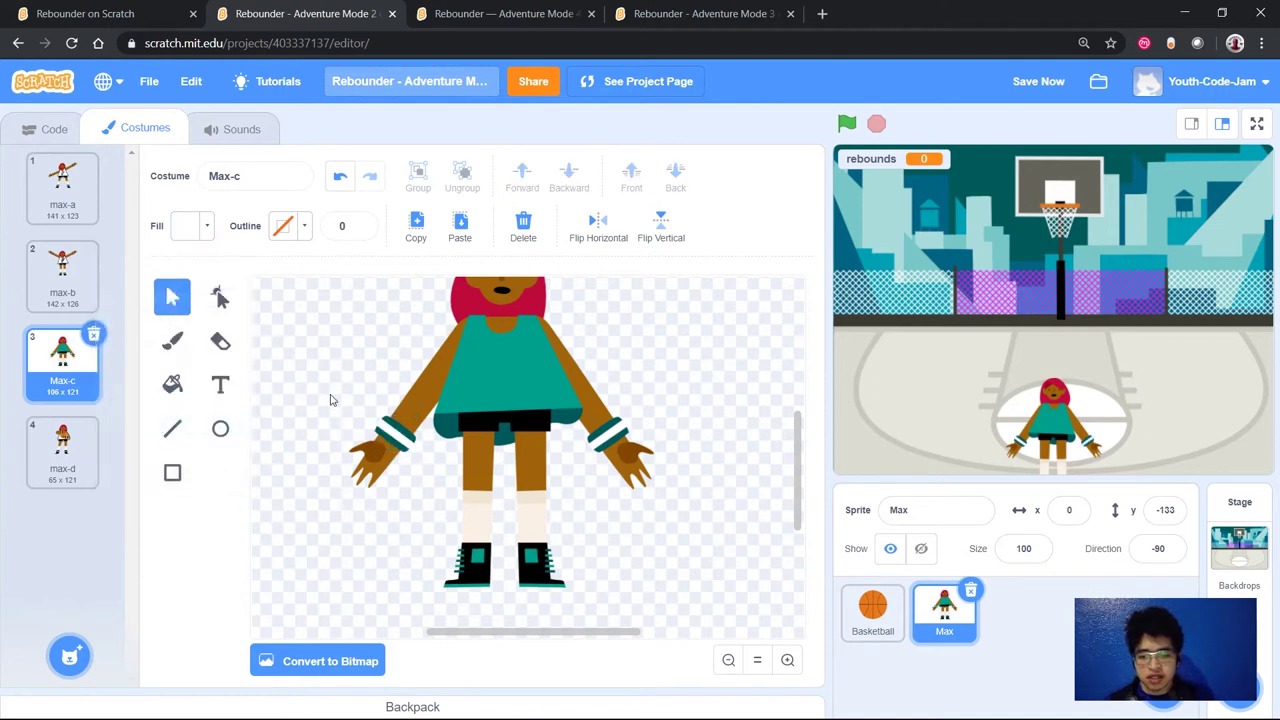
Nudge the ungrouped arm piece on the left side of the figure, undo that move, and clear the selection.
{"action": "left_click", "coordinate": [392, 432]}
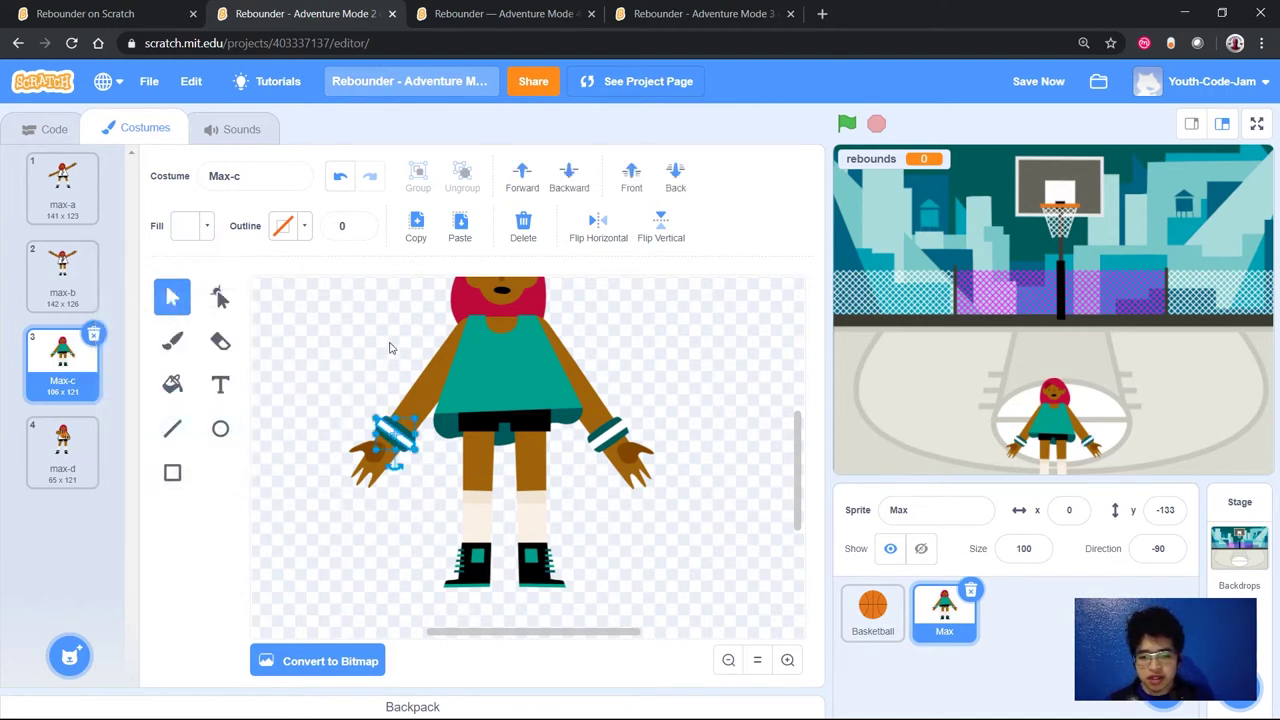
{"action": "left_click_drag", "start_coordinate": [408, 447], "coordinate": [419, 401]}
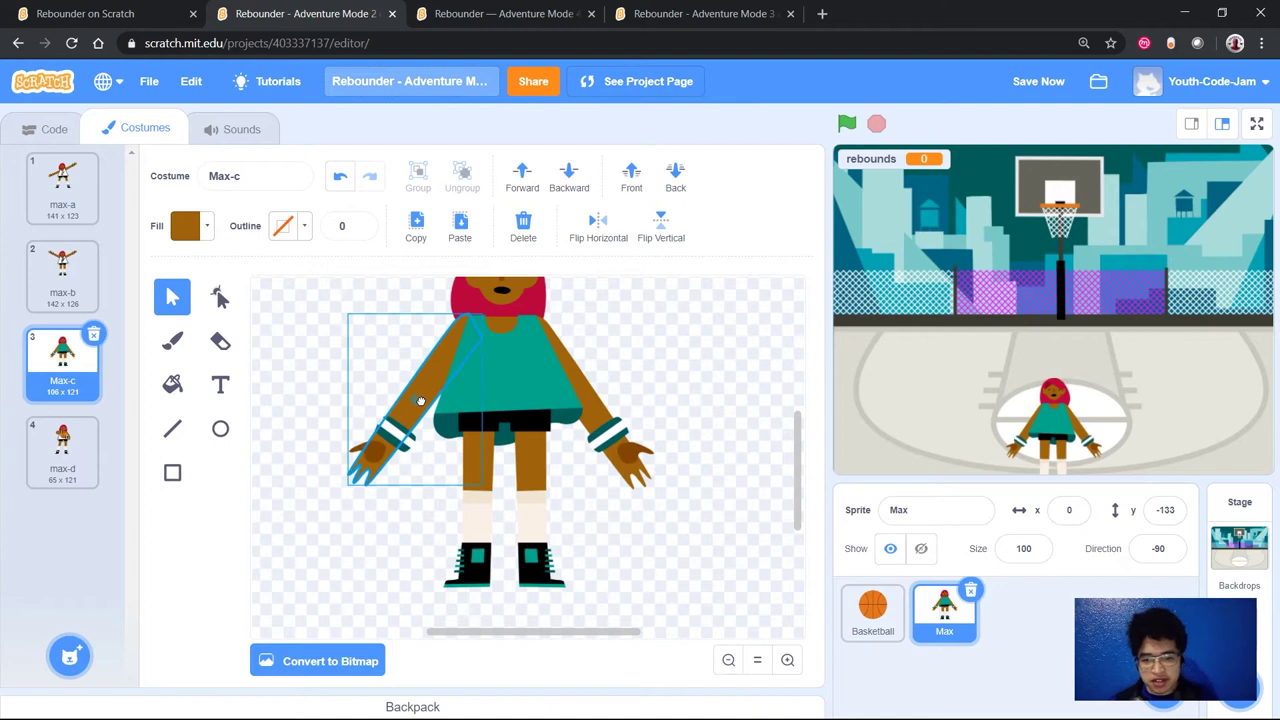
{"action": "left_click", "coordinate": [341, 178]}
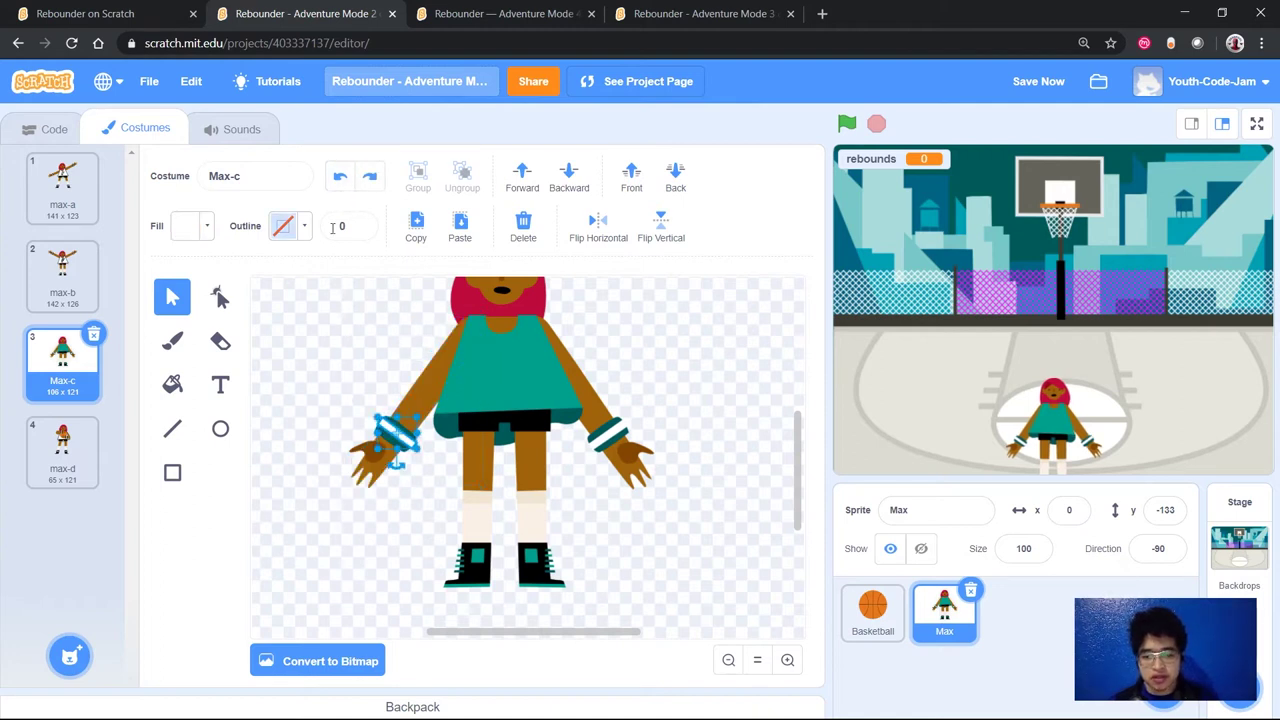
{"action": "left_click", "coordinate": [310, 370]}
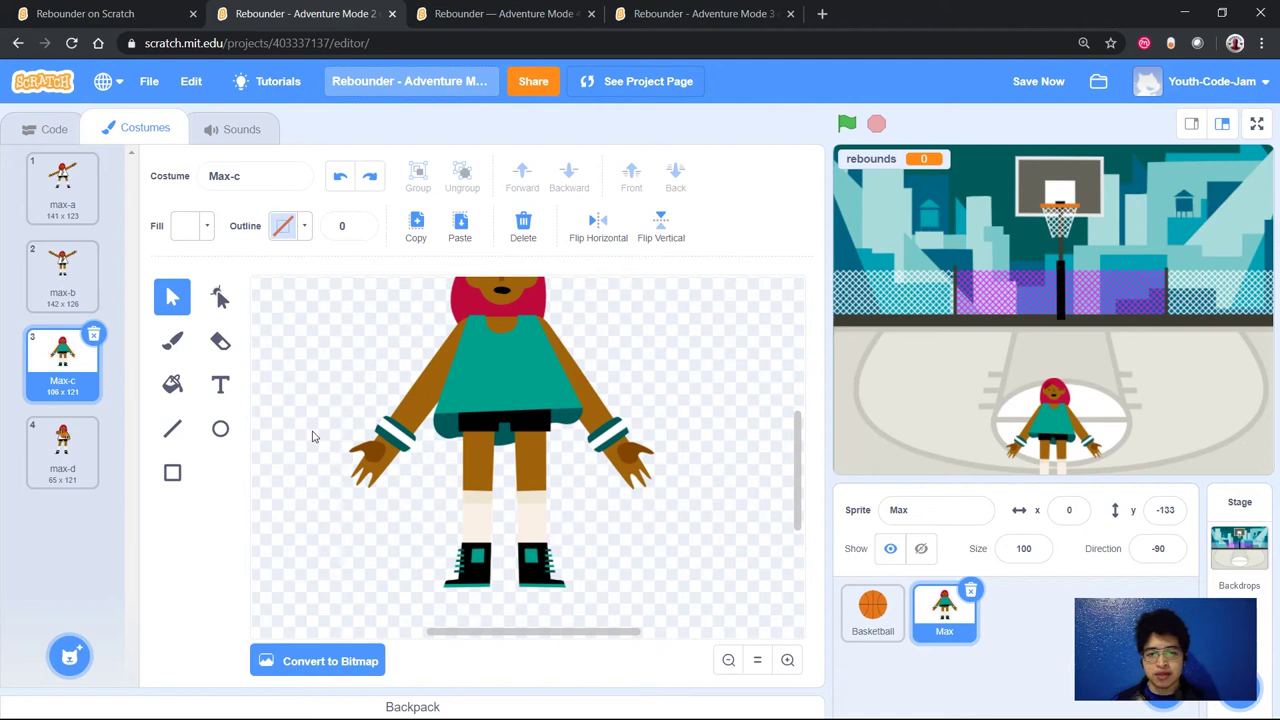
Pull the ungrouped arm, wristband and hand pieces away from the body, and undo these moves.
{"action": "left_click_drag", "start_coordinate": [413, 387], "coordinate": [337, 366]}
{"action": "left_click", "coordinate": [372, 392]}
{"action": "left_click_drag", "start_coordinate": [370, 452], "coordinate": [338, 468]}
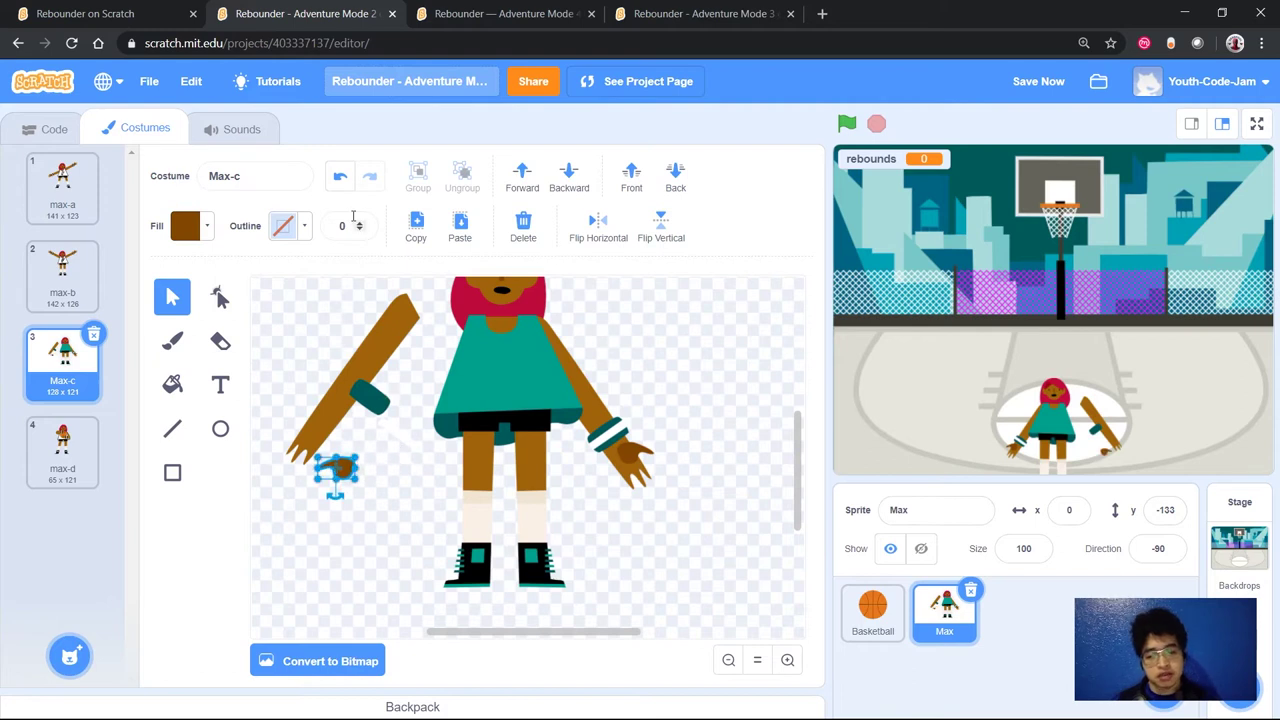
{"action": "left_click", "coordinate": [341, 178]}
{"action": "left_click", "coordinate": [341, 178]}
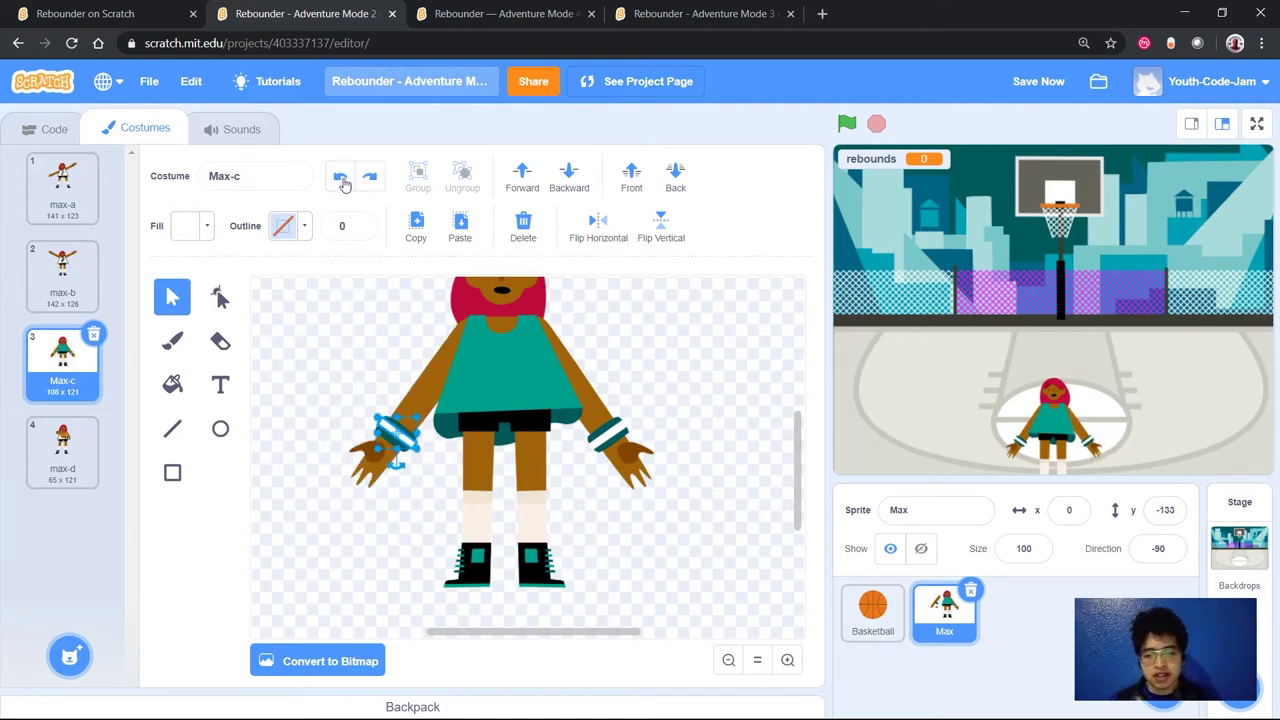
{"action": "left_click", "coordinate": [391, 323]}
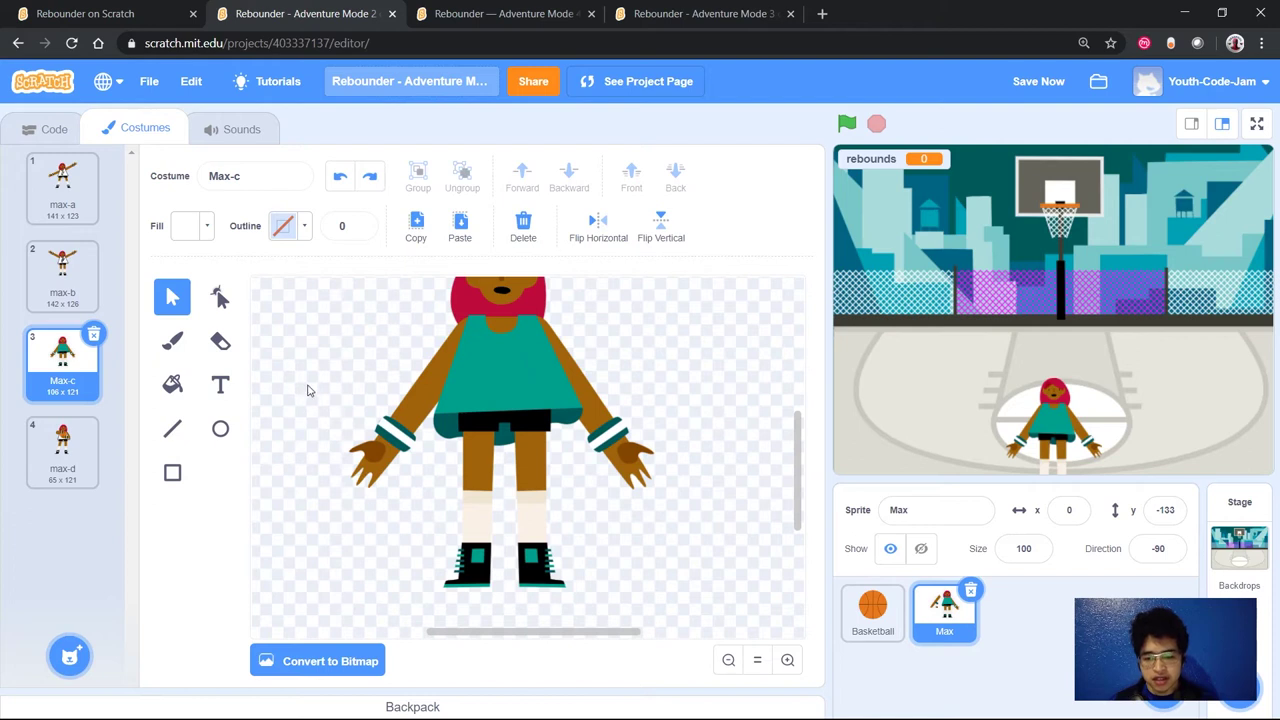
Group all pieces of the arm on the left side of the figure back together.
{"action": "left_click_drag", "start_coordinate": [308, 390], "coordinate": [423, 491]}
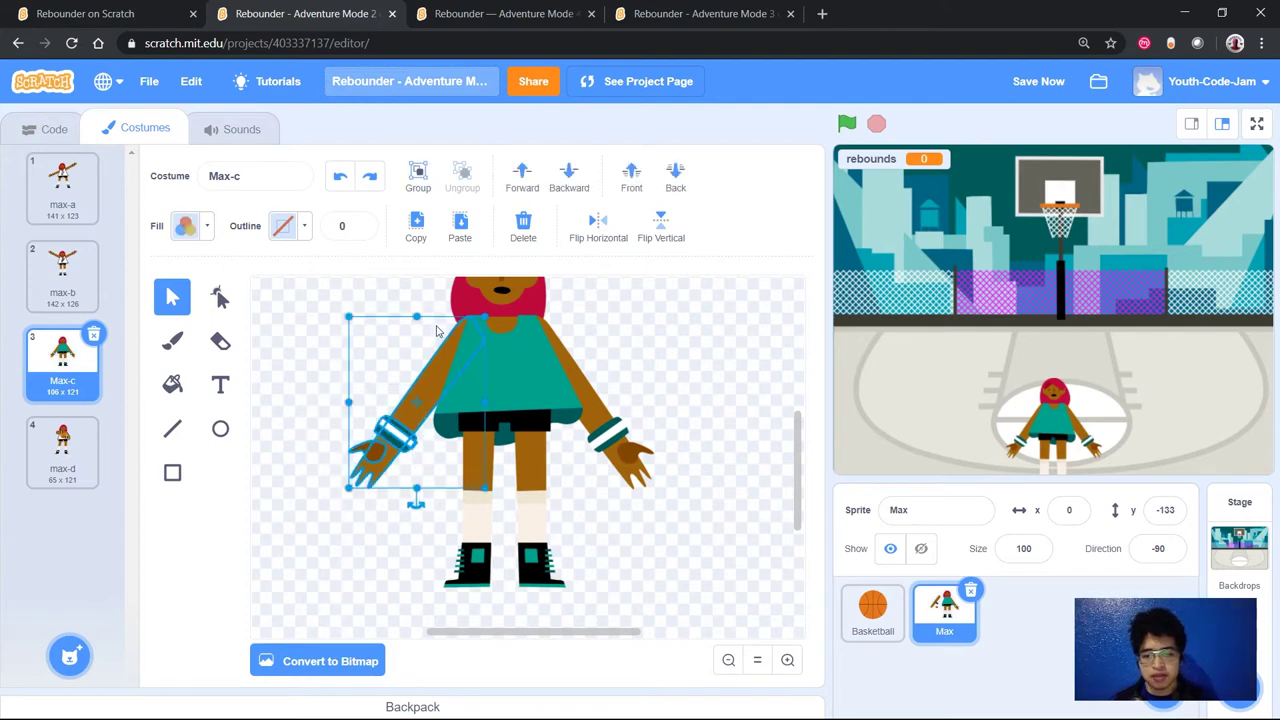
{"action": "left_click", "coordinate": [413, 188]}
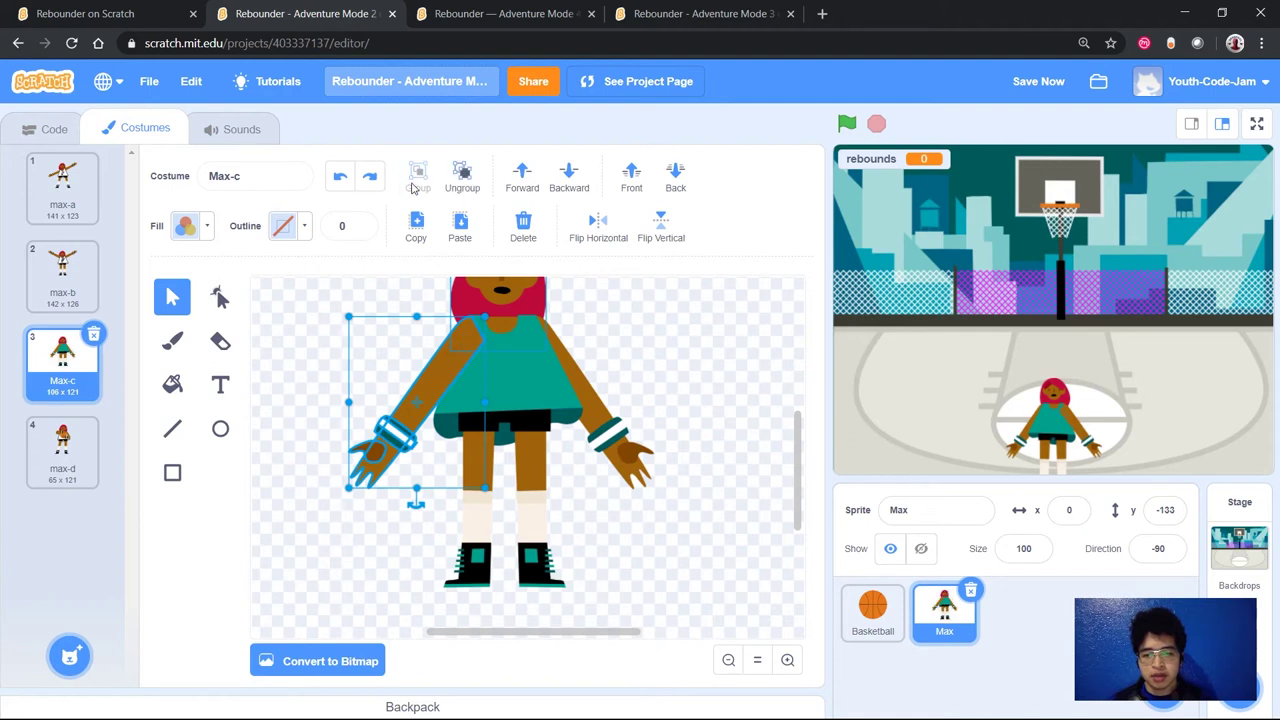
{"action": "left_click", "coordinate": [309, 360]}
Send the regrouped arm to the back behind the shirt, fit it against the shoulder, and bring it forward one layer.
{"action": "mouse_move", "coordinate": [422, 392]}
{"action": "left_mouse_down"}
{"action": "mouse_move", "coordinate": [395, 385]}
{"action": "mouse_move", "coordinate": [410, 395]}
{"action": "mouse_move", "coordinate": [384, 402]}
{"action": "mouse_move", "coordinate": [418, 401]}
{"action": "left_mouse_up"}
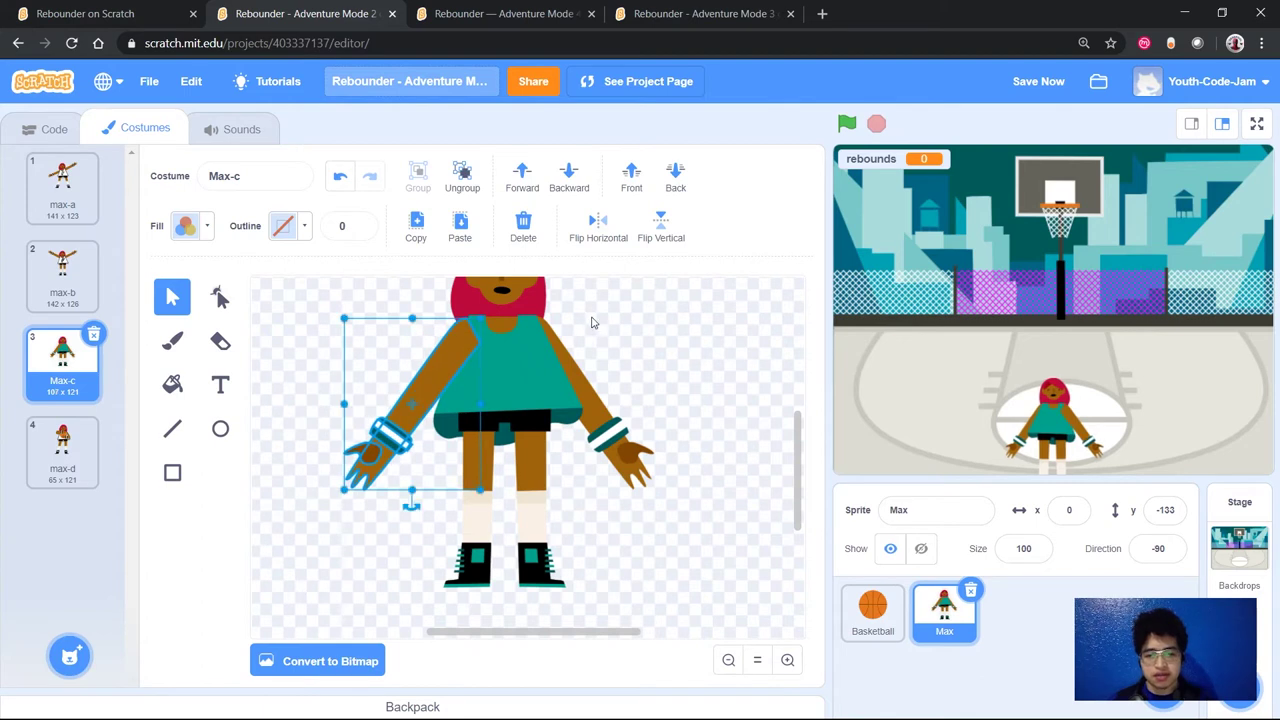
{"action": "left_click", "coordinate": [676, 181]}
{"action": "left_click_drag", "start_coordinate": [436, 386], "coordinate": [437, 381]}
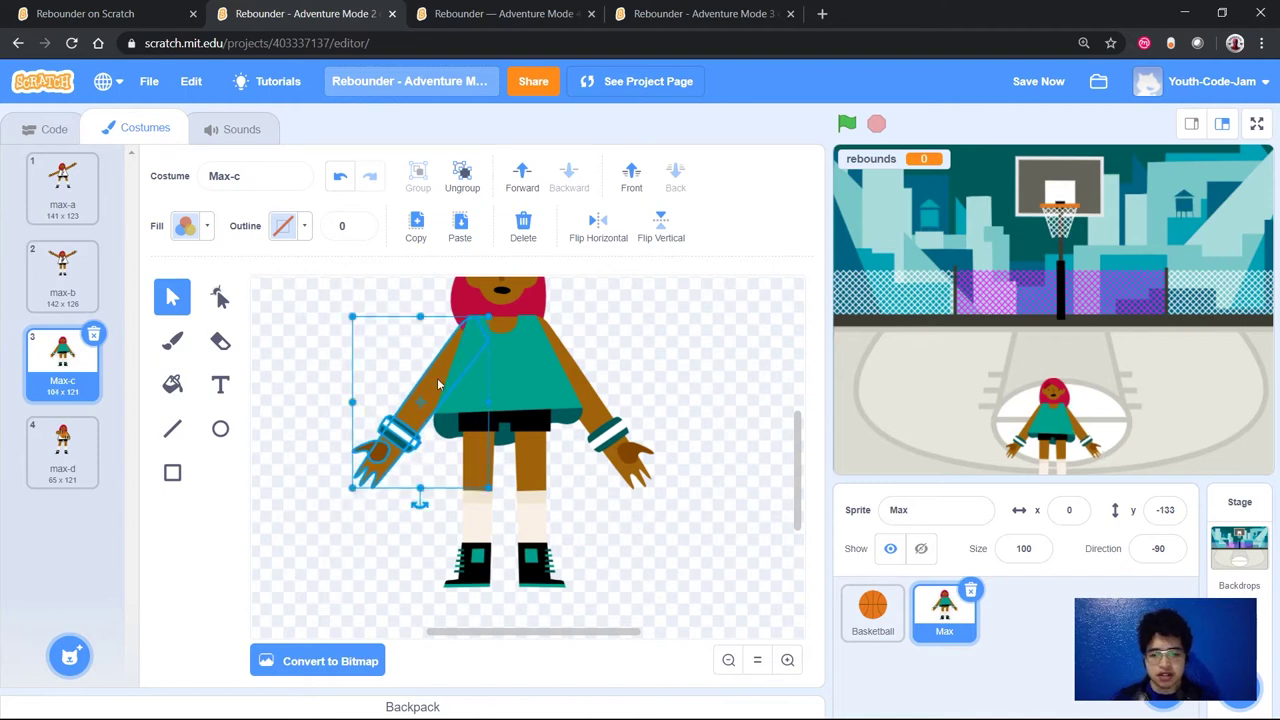
{"action": "left_click", "coordinate": [540, 186]}
{"action": "left_click", "coordinate": [613, 291]}
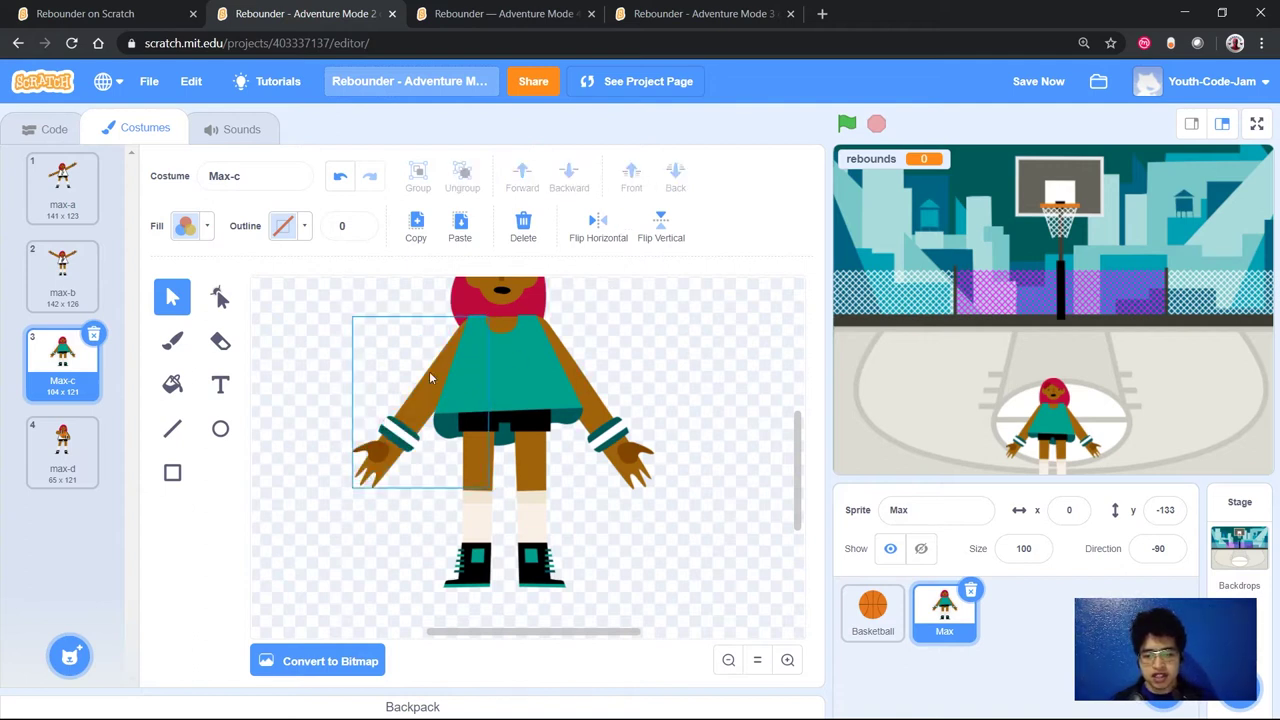
Bring the regrouped arm to the front of the shirt and nudge it slightly outward and up.
{"action": "left_click", "coordinate": [429, 377]}
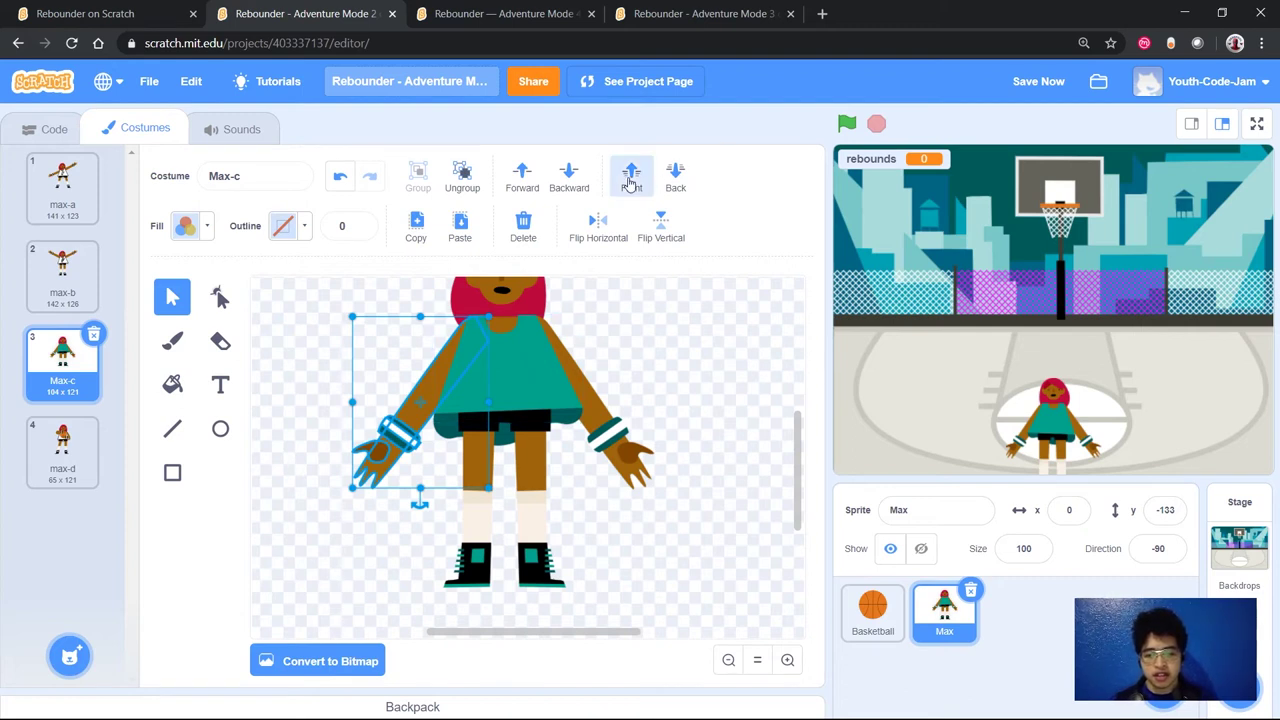
{"action": "left_click_drag", "start_coordinate": [456, 357], "coordinate": [452, 350]}
{"action": "left_click", "coordinate": [508, 357], "text": "shift"}
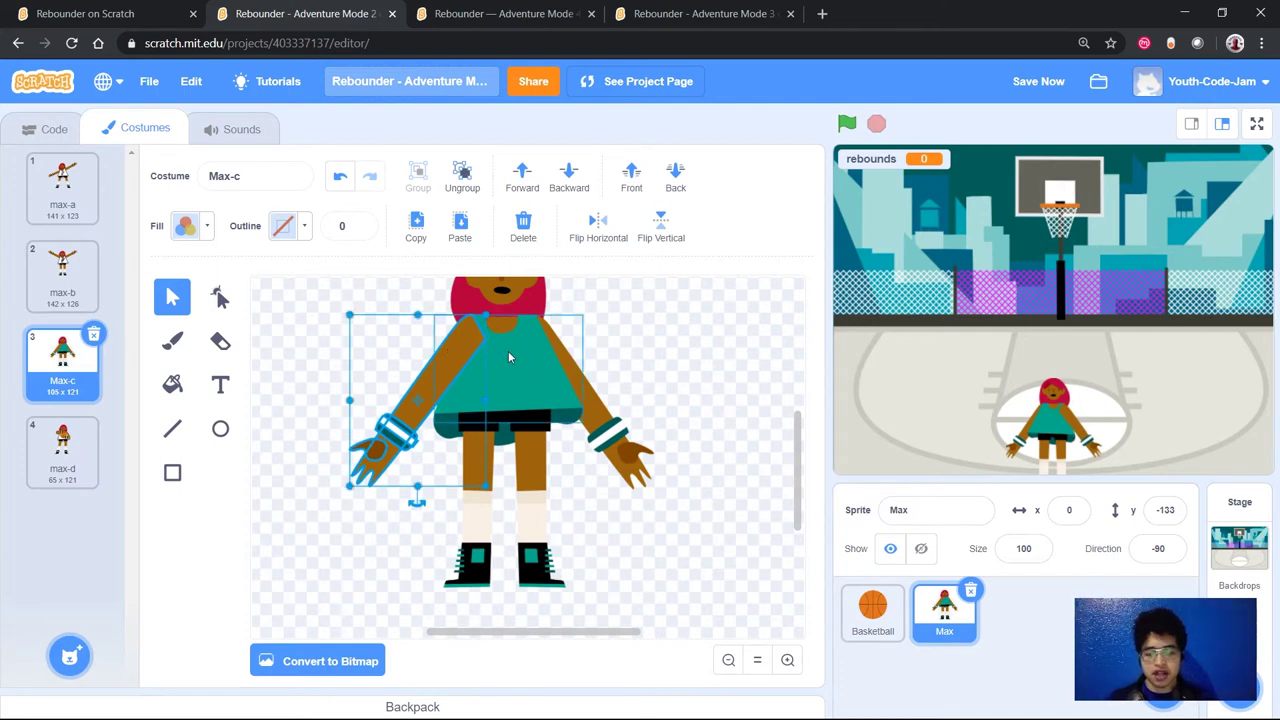
{"action": "left_click", "coordinate": [546, 340], "text": "shift"}
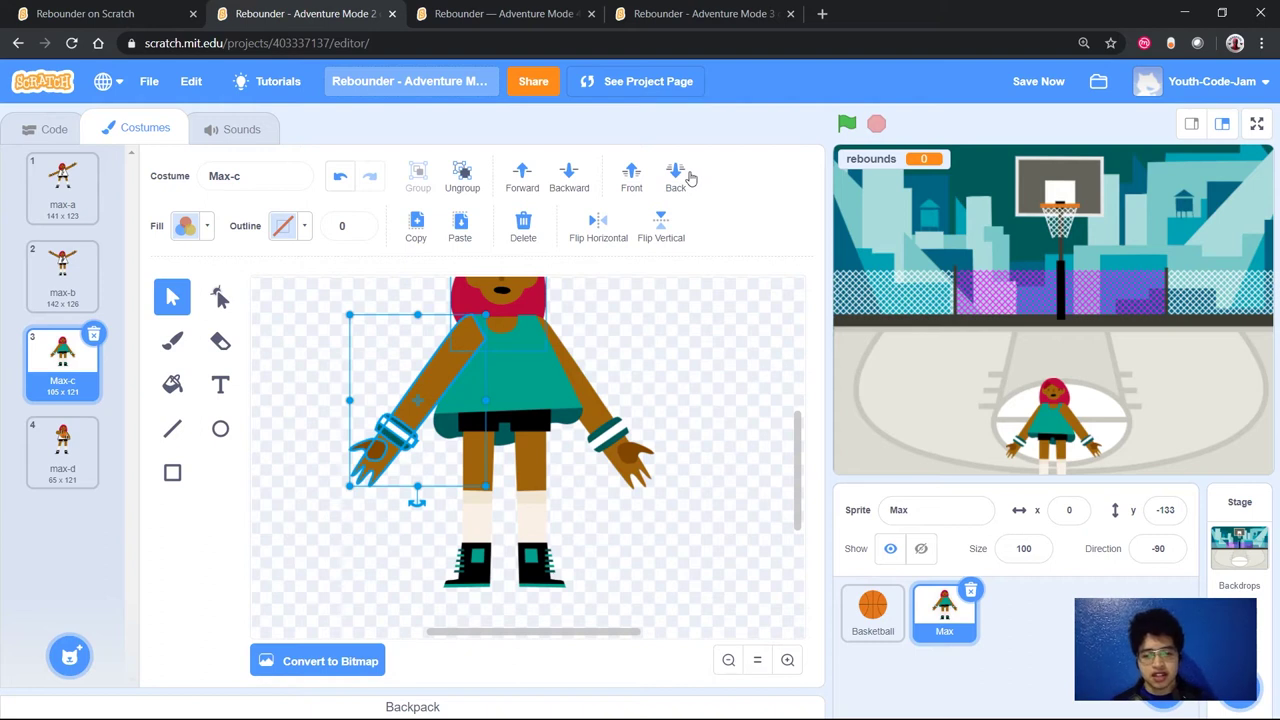
Send the arm to the back and bring it forward one layer, saving the project in between.
{"action": "left_click", "coordinate": [676, 177]}
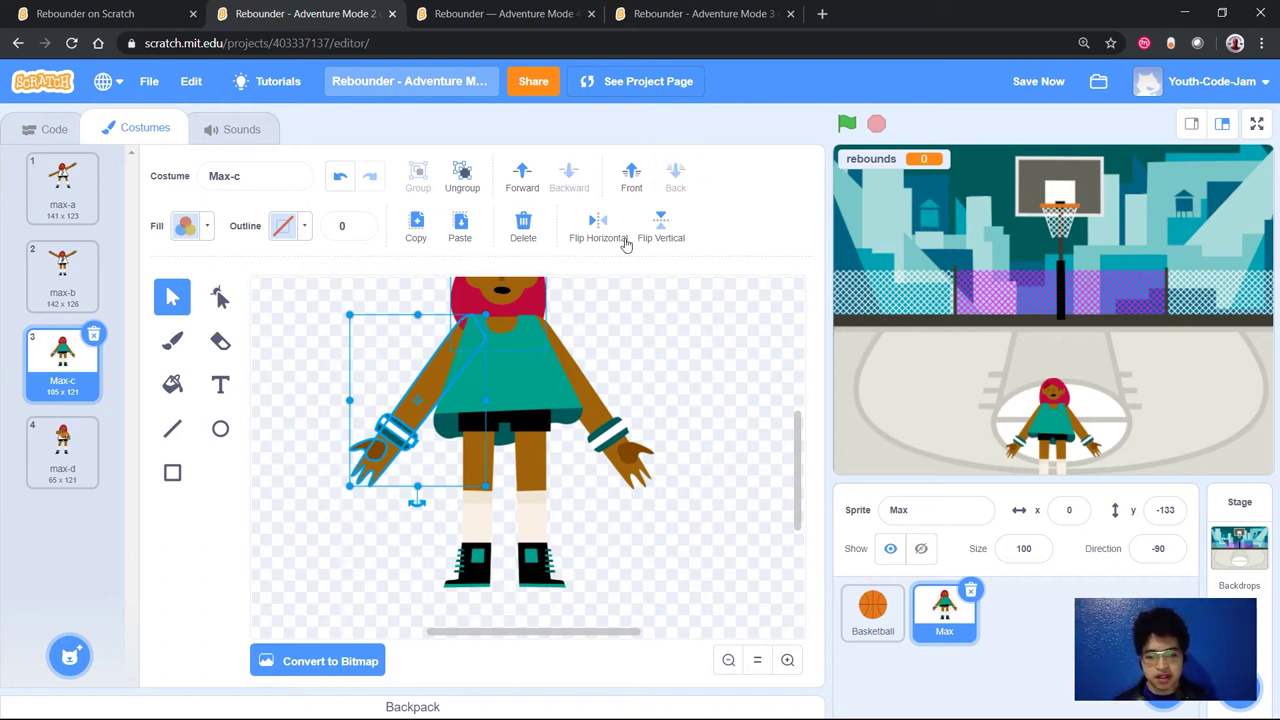
{"action": "key", "text": "ctrl+s"}
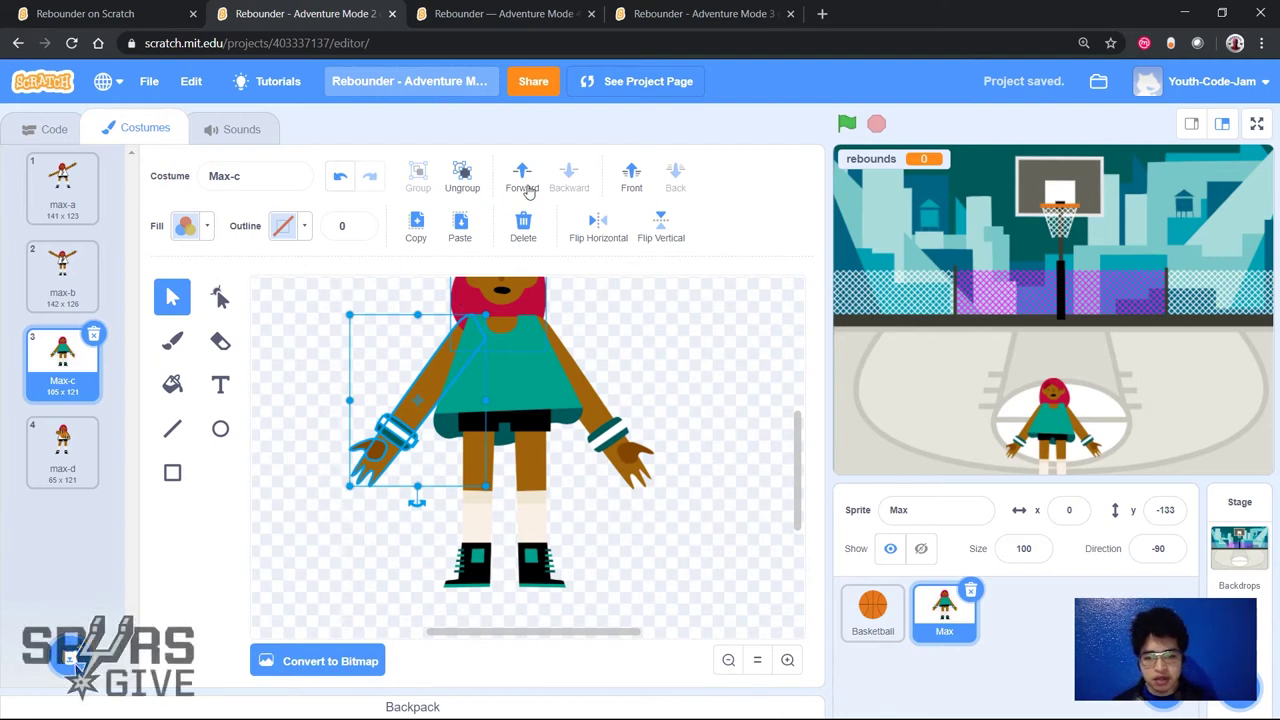
{"action": "left_click", "coordinate": [524, 187]}
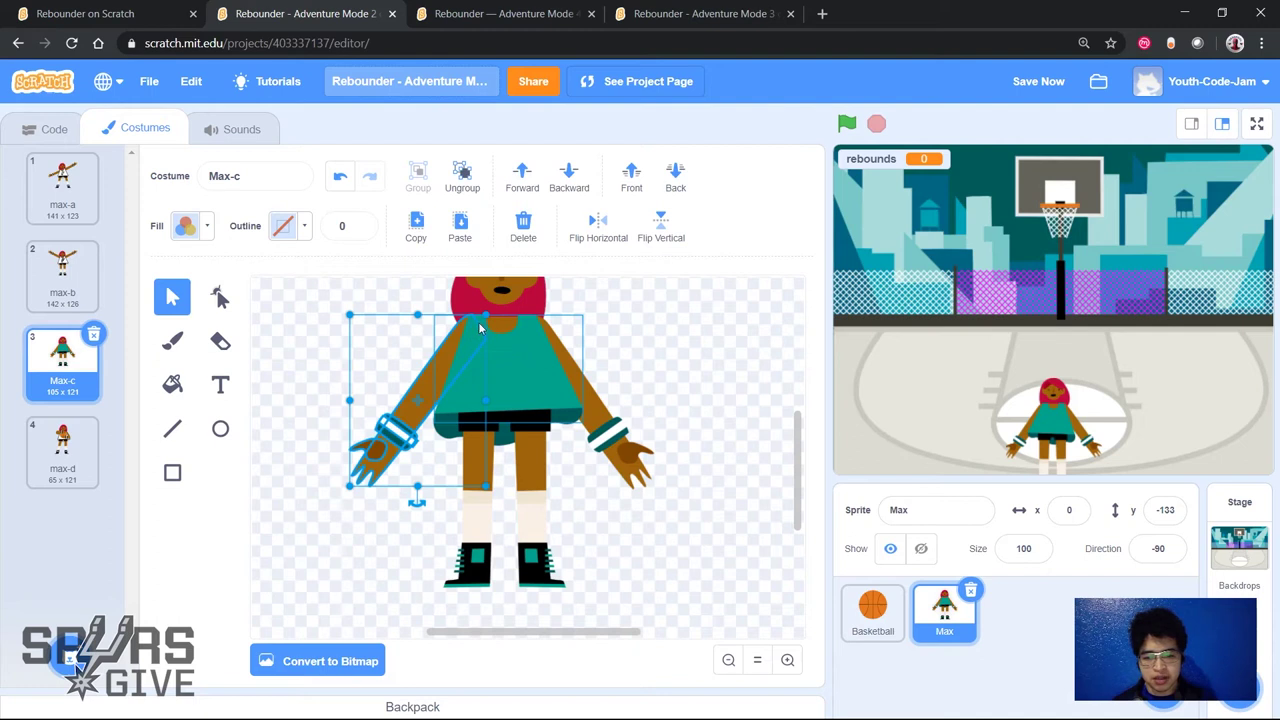
{"action": "left_click", "coordinate": [620, 320]}
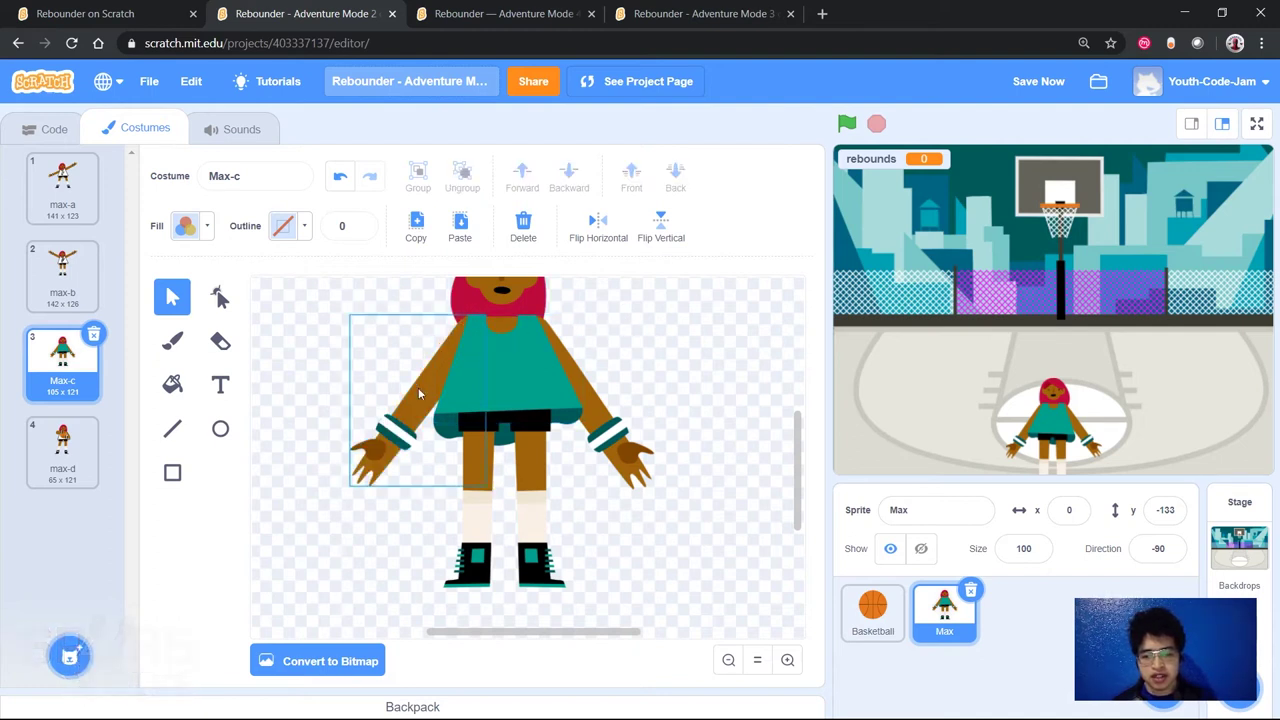
Try turning the whole grouped shirt of Max-c white with saturation 0, after comparing it with max-a, and undo the recoloring.
{"action": "left_click", "coordinate": [507, 345]}
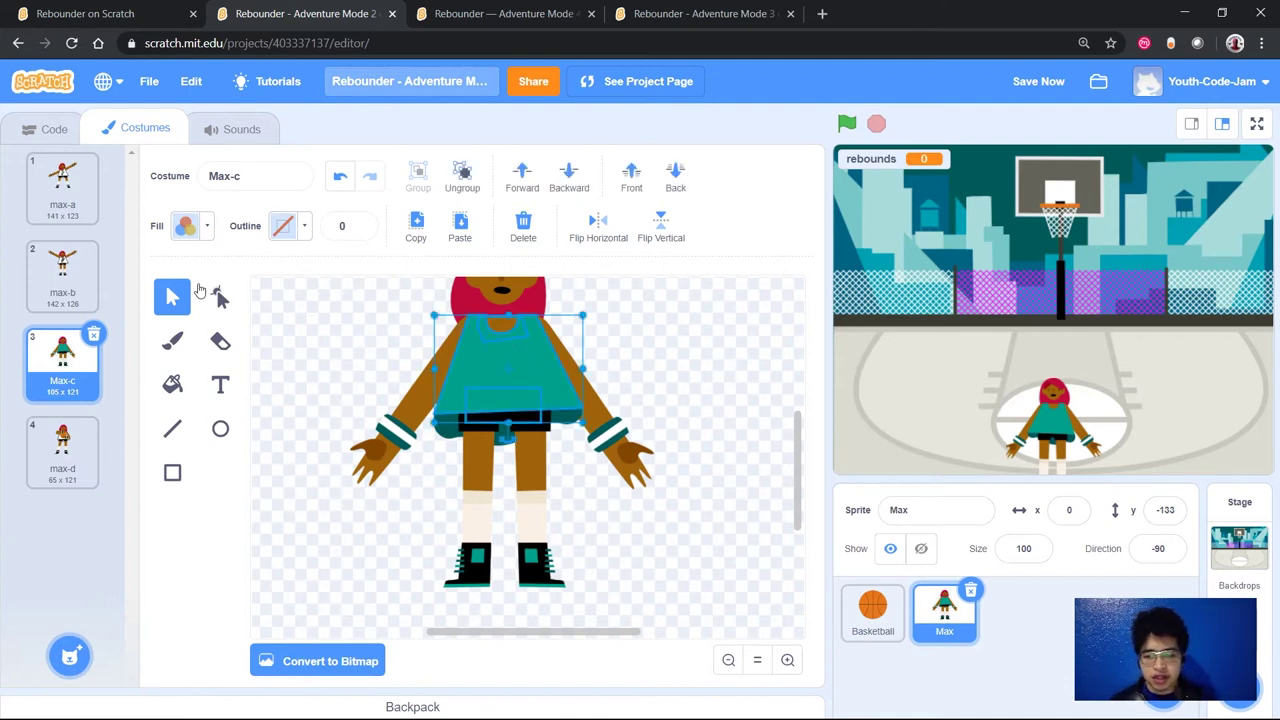
{"action": "left_click", "coordinate": [90, 218]}
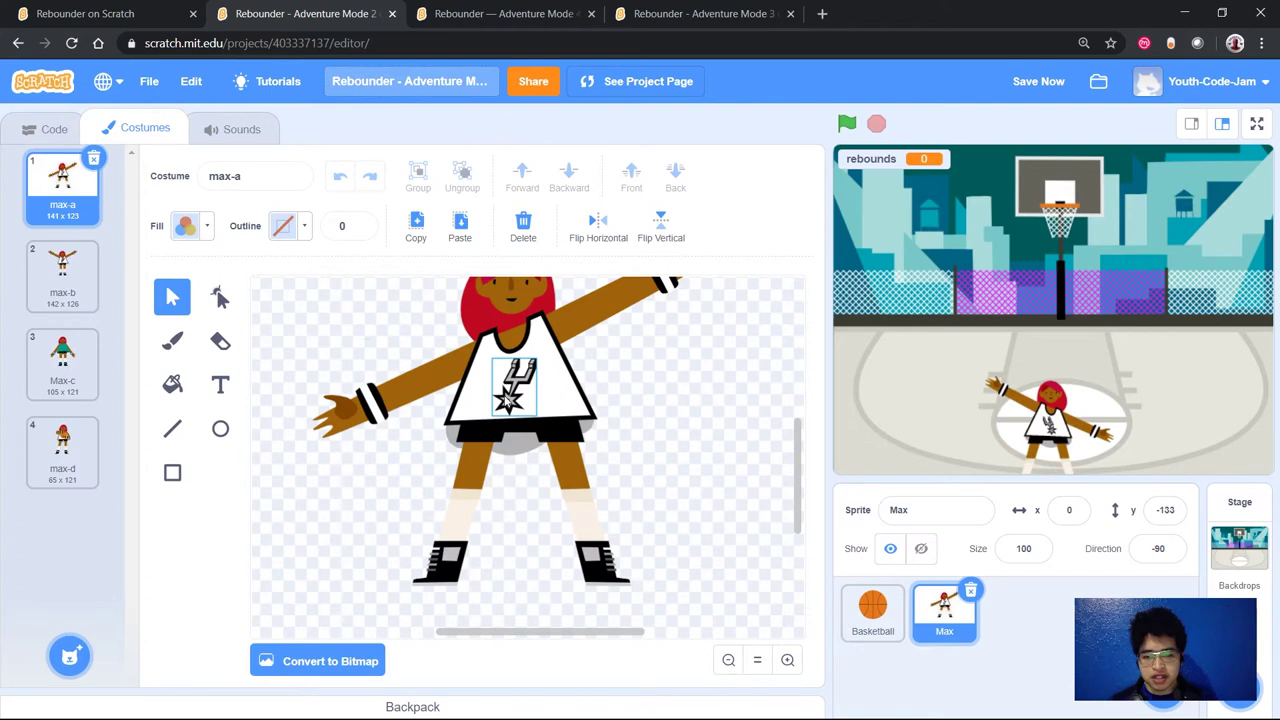
{"action": "left_click", "coordinate": [95, 370]}
{"action": "left_click", "coordinate": [499, 371]}
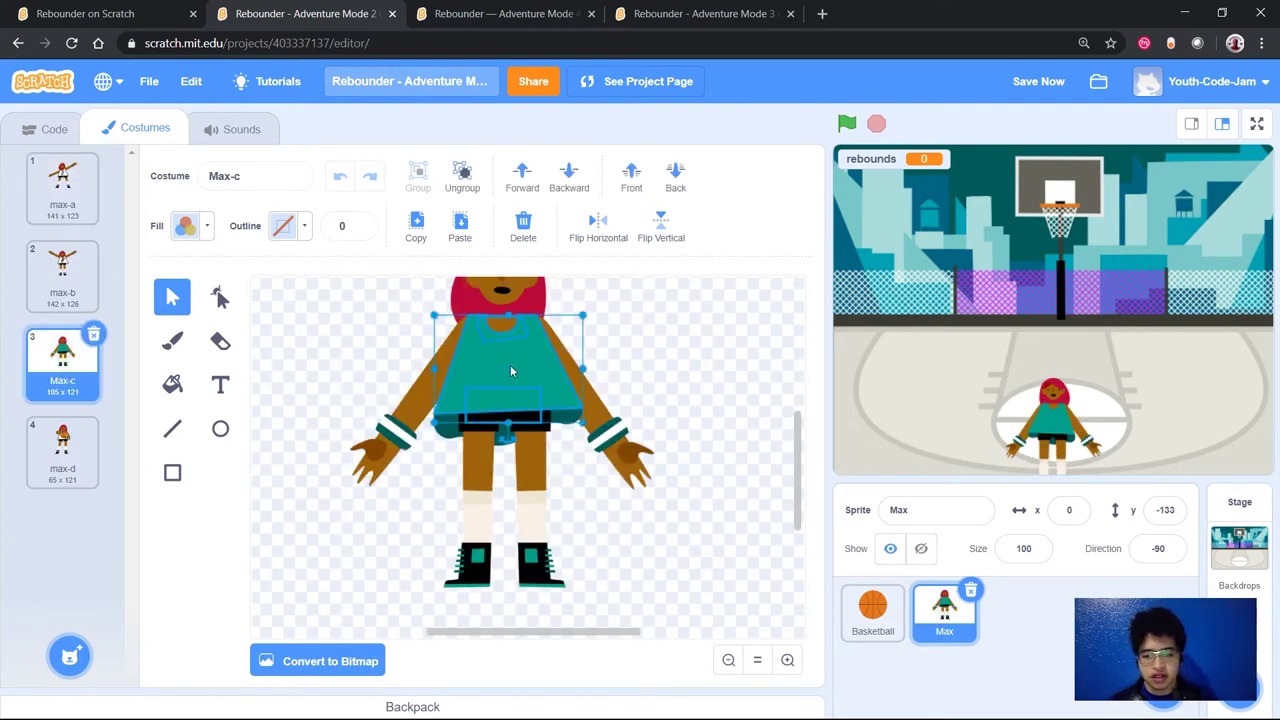
{"action": "left_click", "coordinate": [309, 318]}
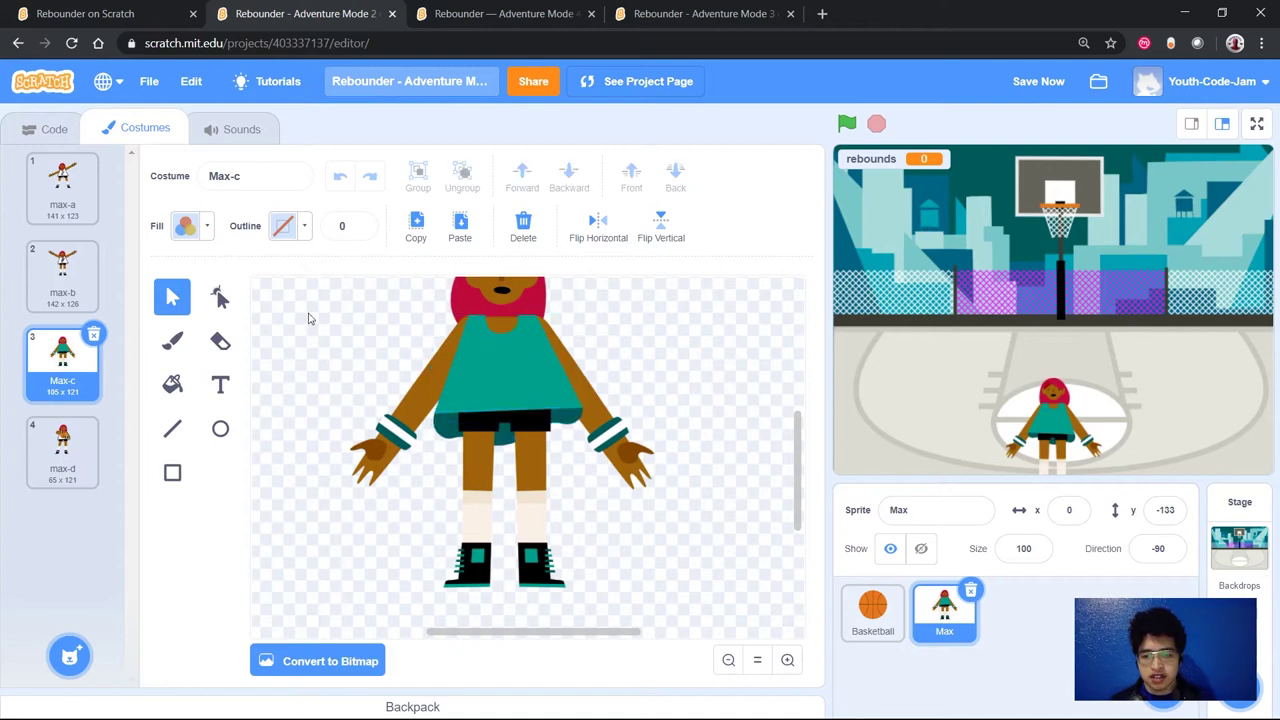
{"action": "left_click", "coordinate": [473, 374]}
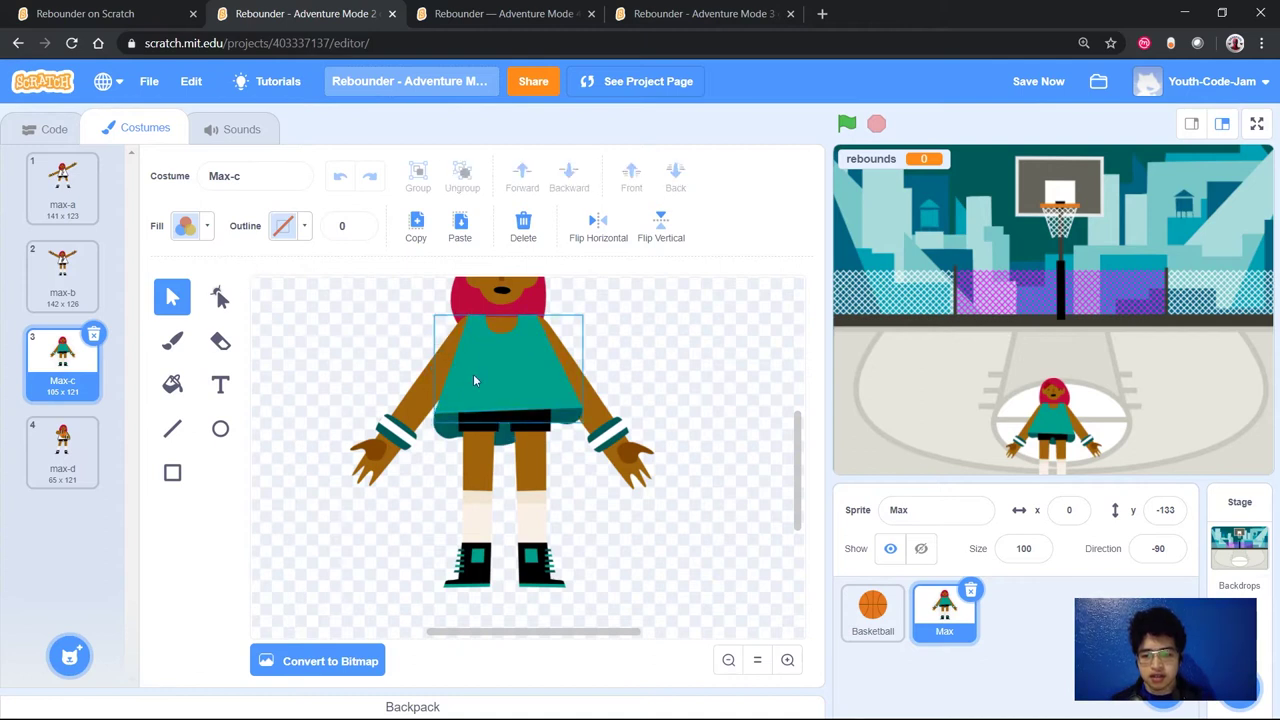
{"action": "left_click", "coordinate": [190, 226]}
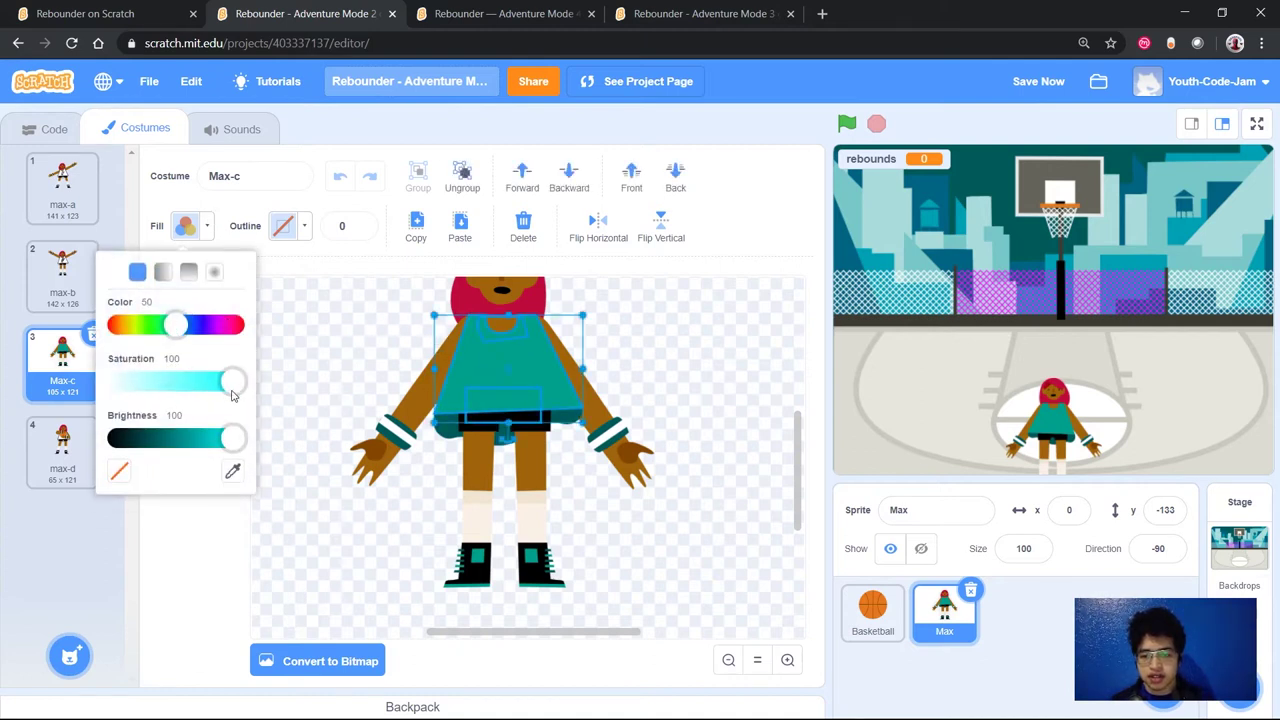
{"action": "left_click_drag", "start_coordinate": [183, 381], "coordinate": [92, 398]}
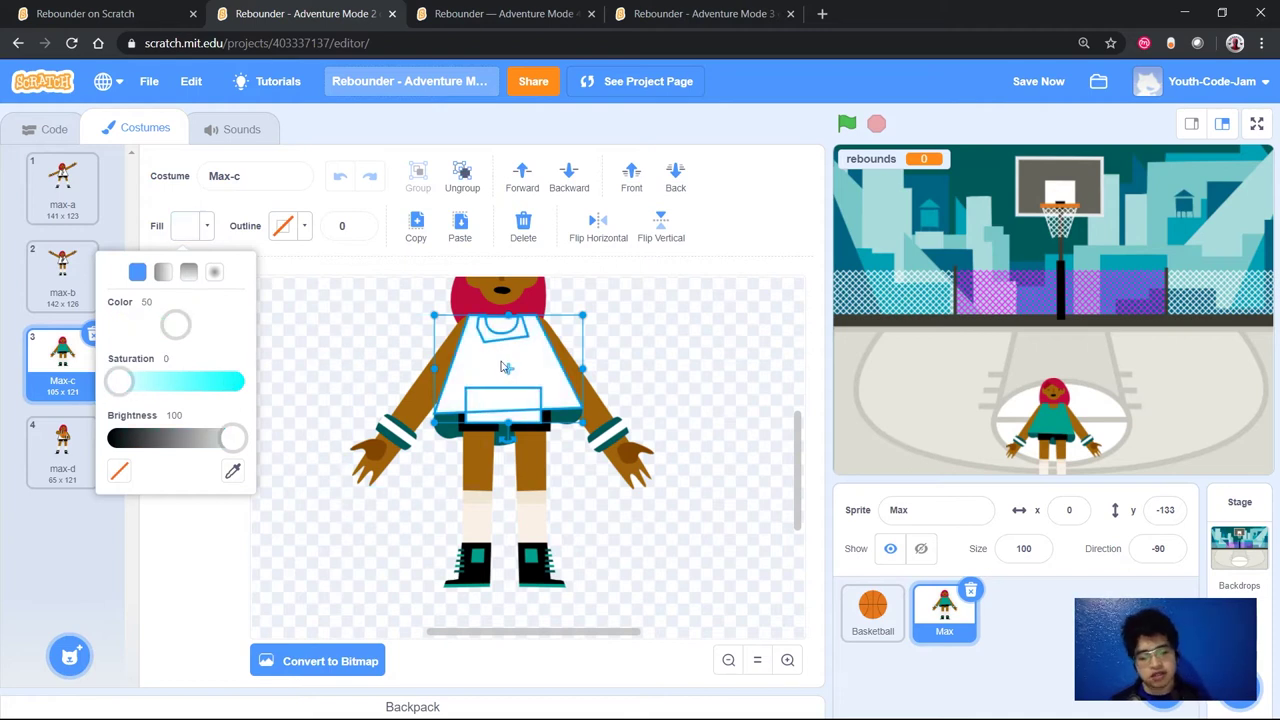
{"action": "left_click", "coordinate": [386, 333]}
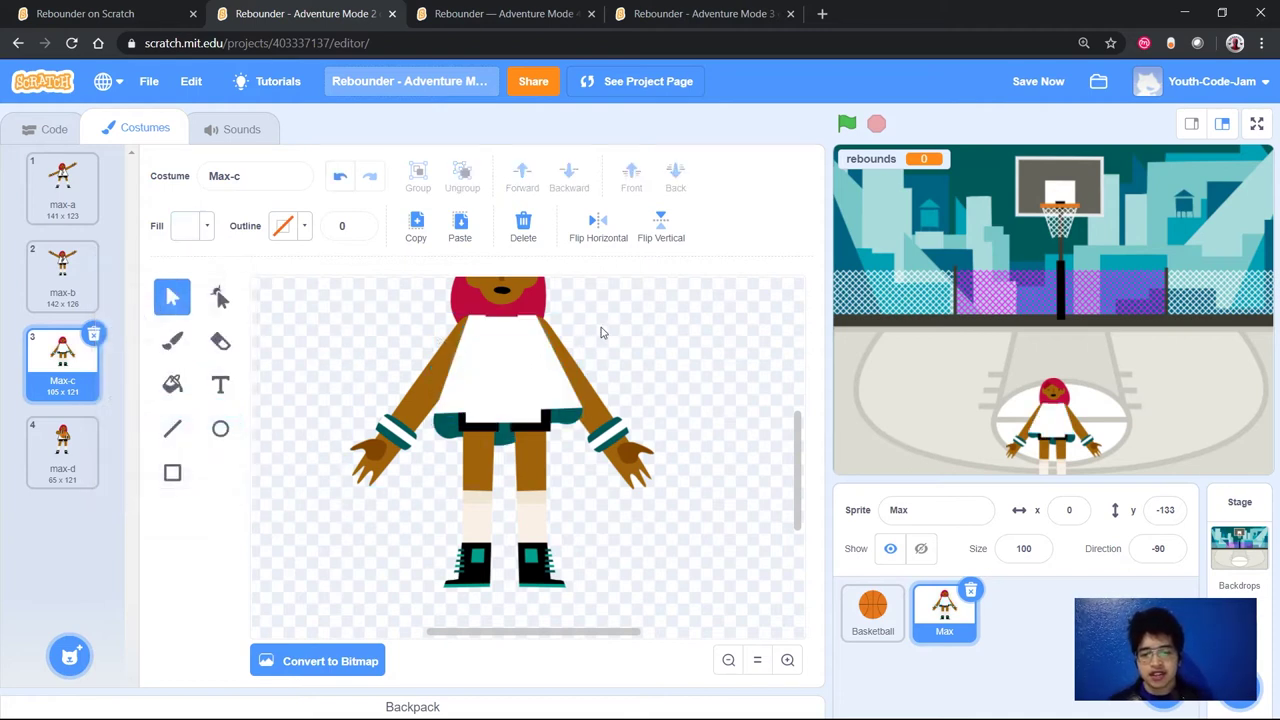
{"action": "left_click", "coordinate": [340, 176]}
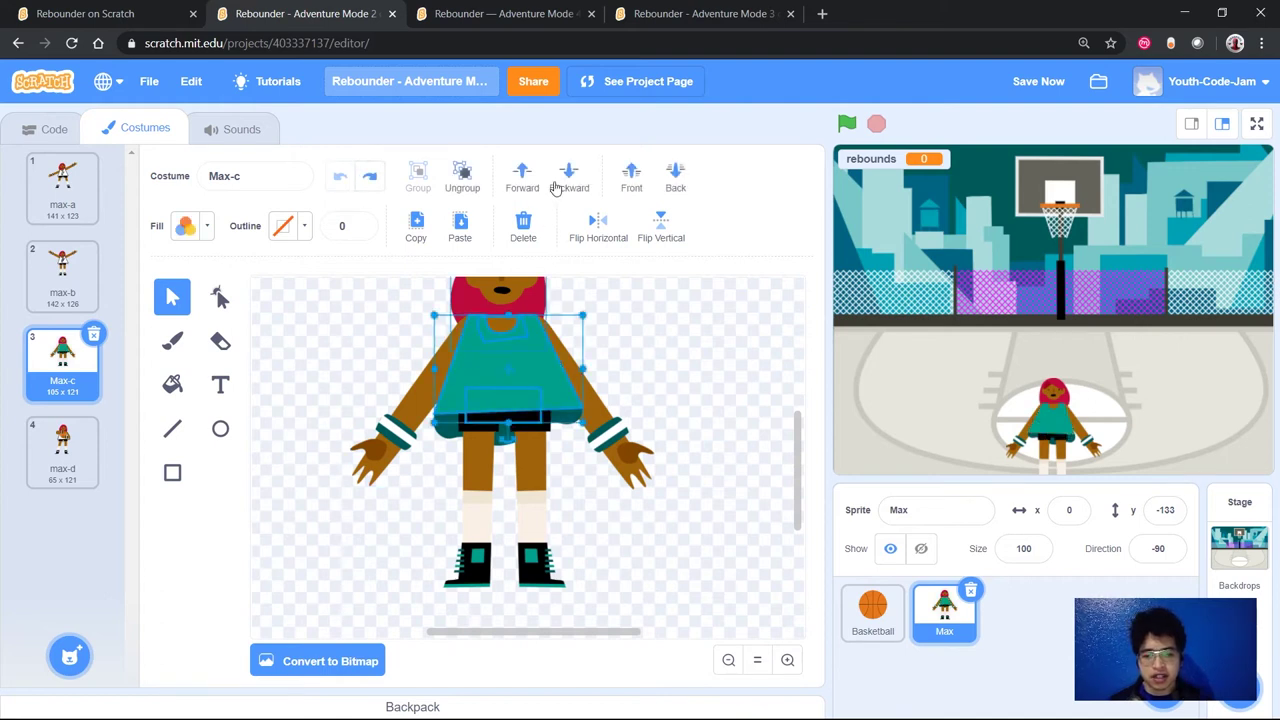
Ungroup the Max-c shirt and recolor its main front piece white with saturation 0 and brightness 100.
{"action": "left_click", "coordinate": [461, 178]}
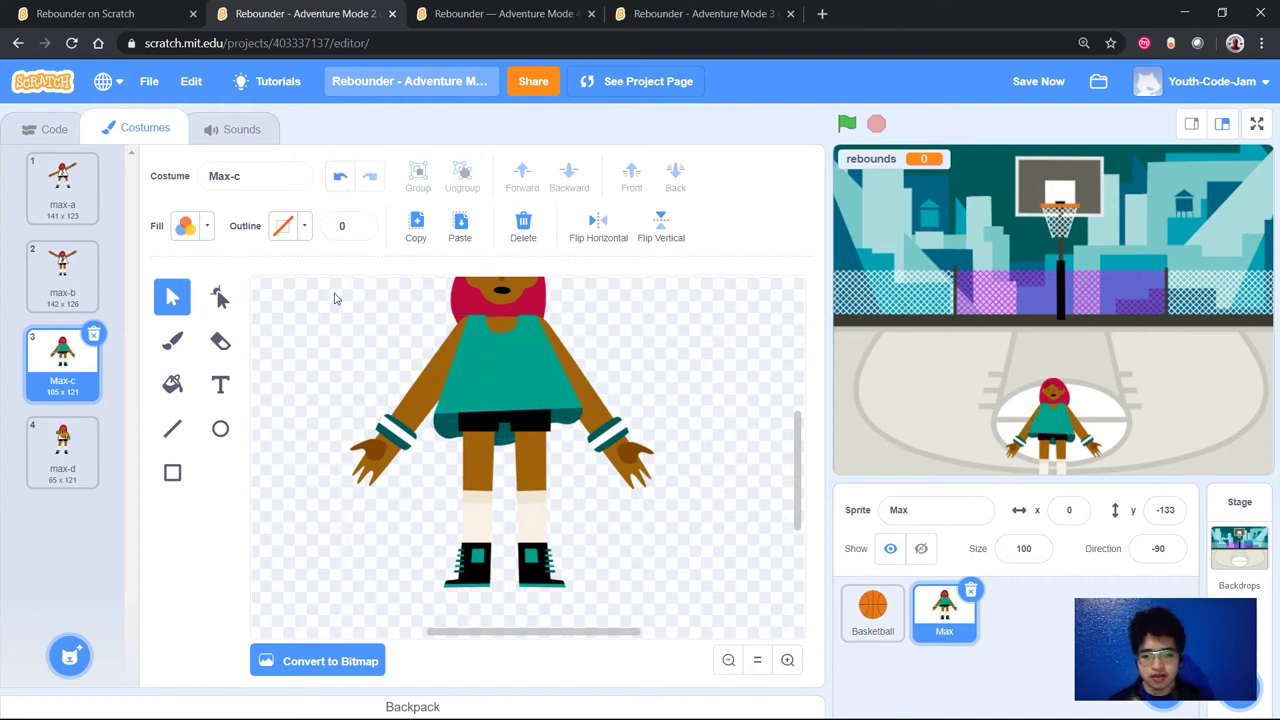
{"action": "left_click", "coordinate": [490, 366]}
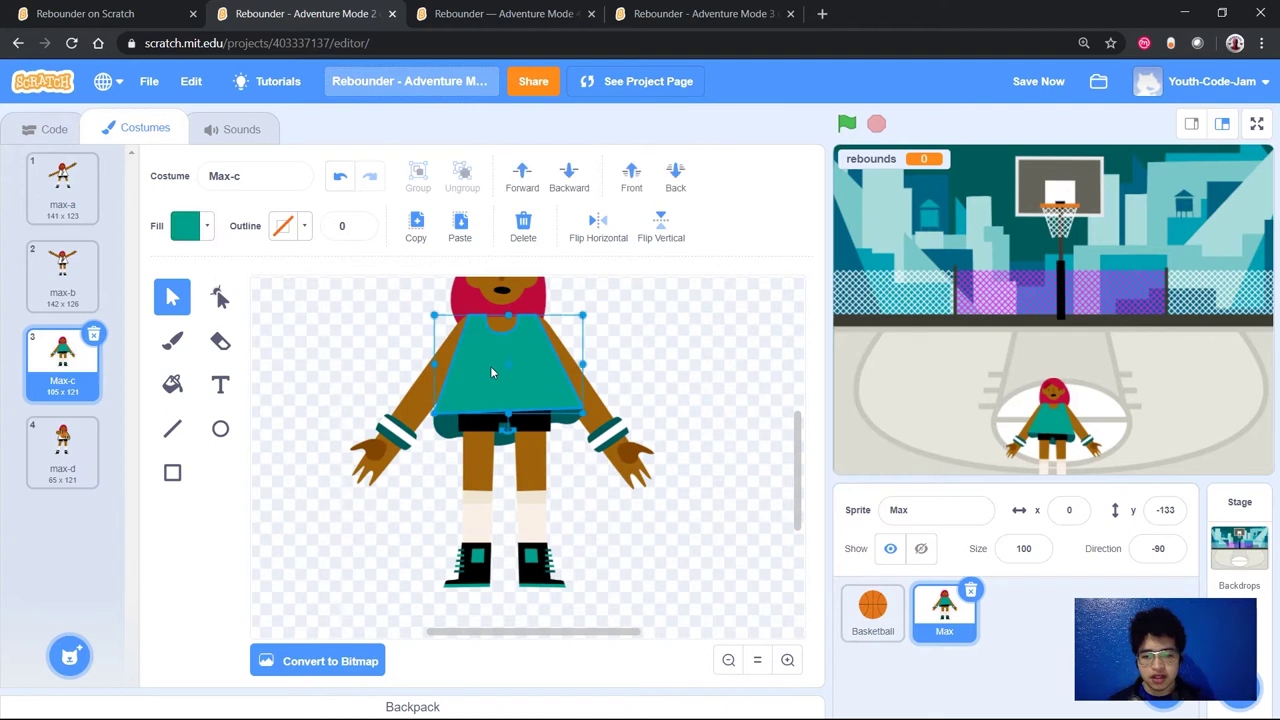
{"action": "left_click", "coordinate": [188, 227]}
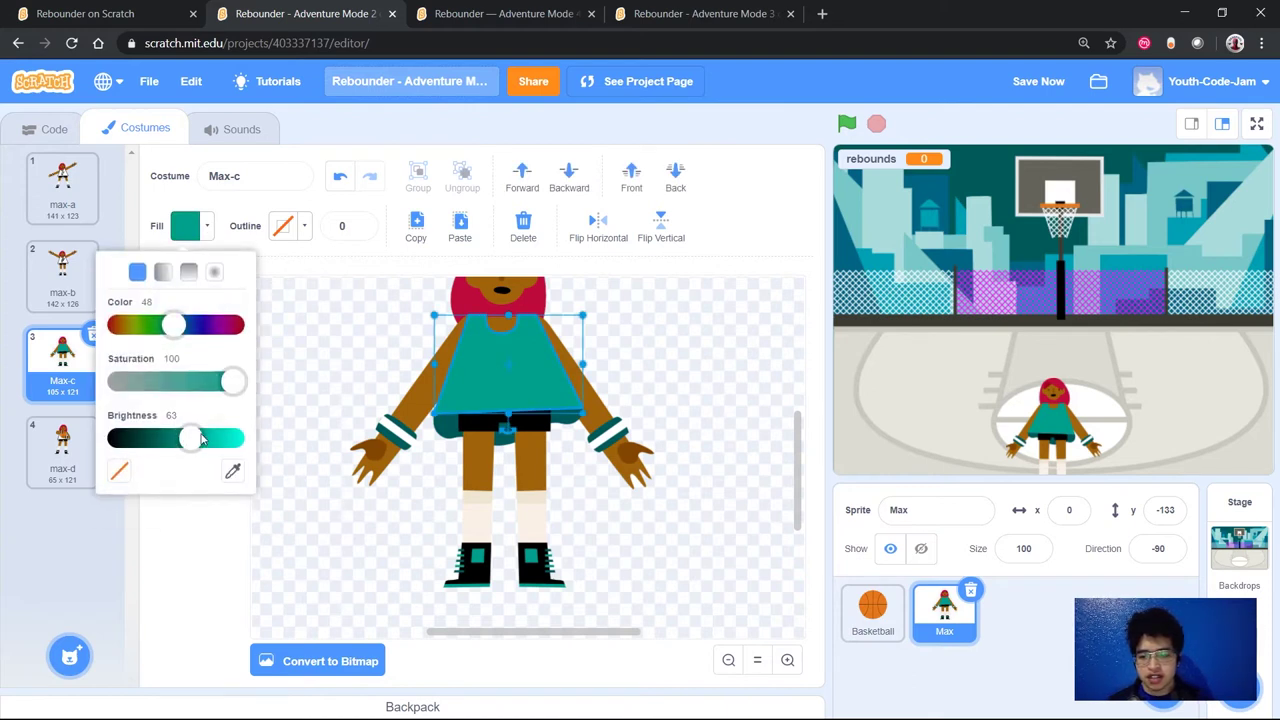
{"action": "left_click_drag", "start_coordinate": [201, 440], "coordinate": [296, 444]}
{"action": "left_click_drag", "start_coordinate": [240, 387], "coordinate": [82, 377]}
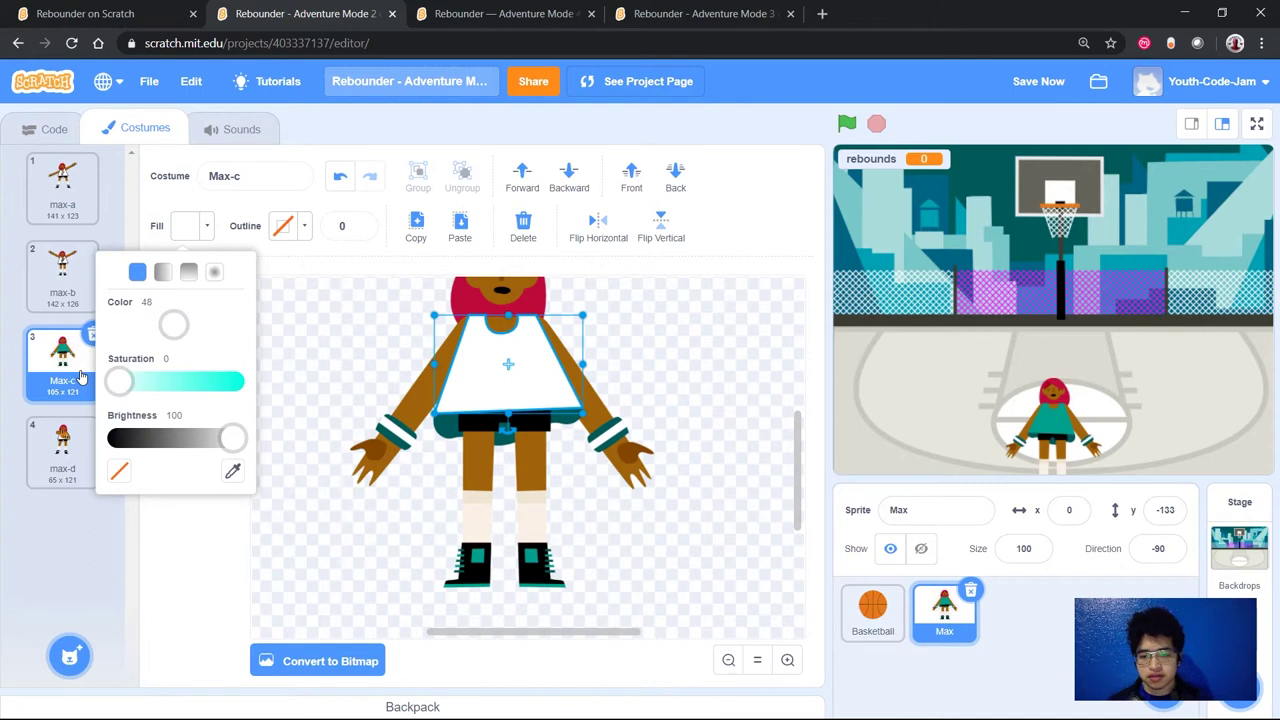
Give the white shirt piece a black outline with a width of 4.
{"action": "left_click", "coordinate": [359, 225]}
{"action": "left_click", "coordinate": [359, 225]}
{"action": "left_click", "coordinate": [359, 225]}
{"action": "left_click", "coordinate": [359, 225]}
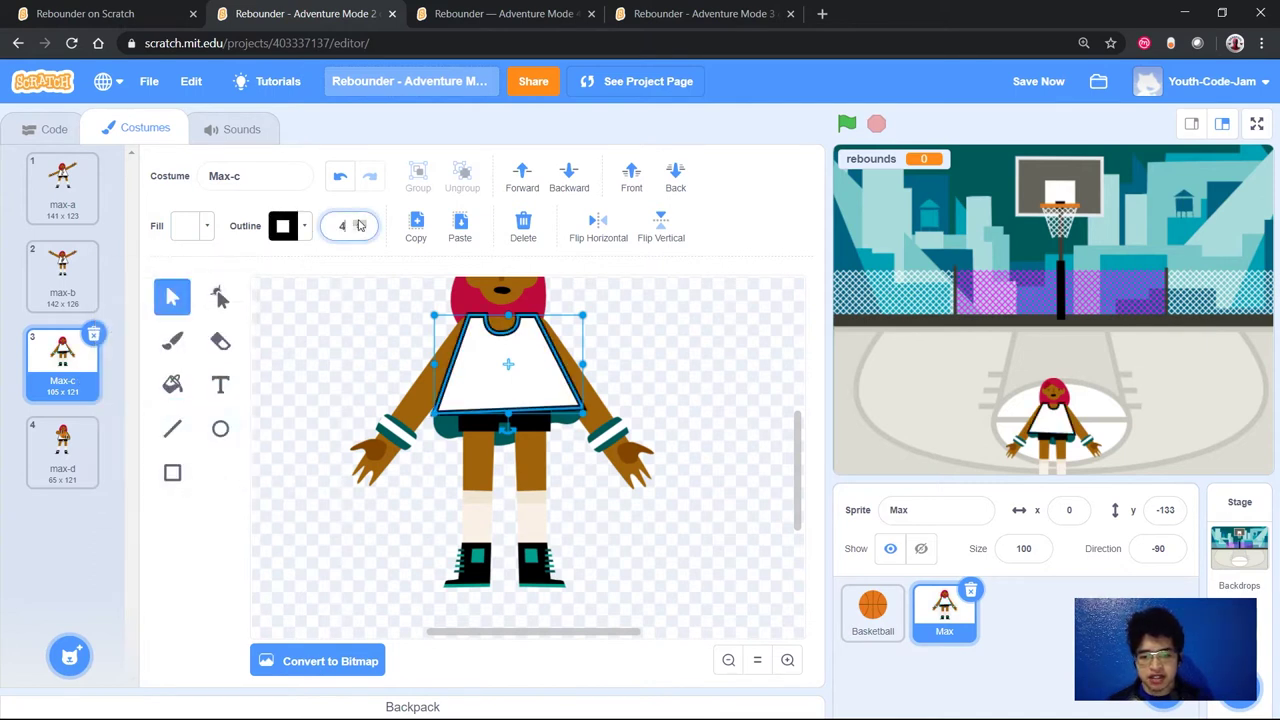
{"action": "left_click", "coordinate": [305, 352]}
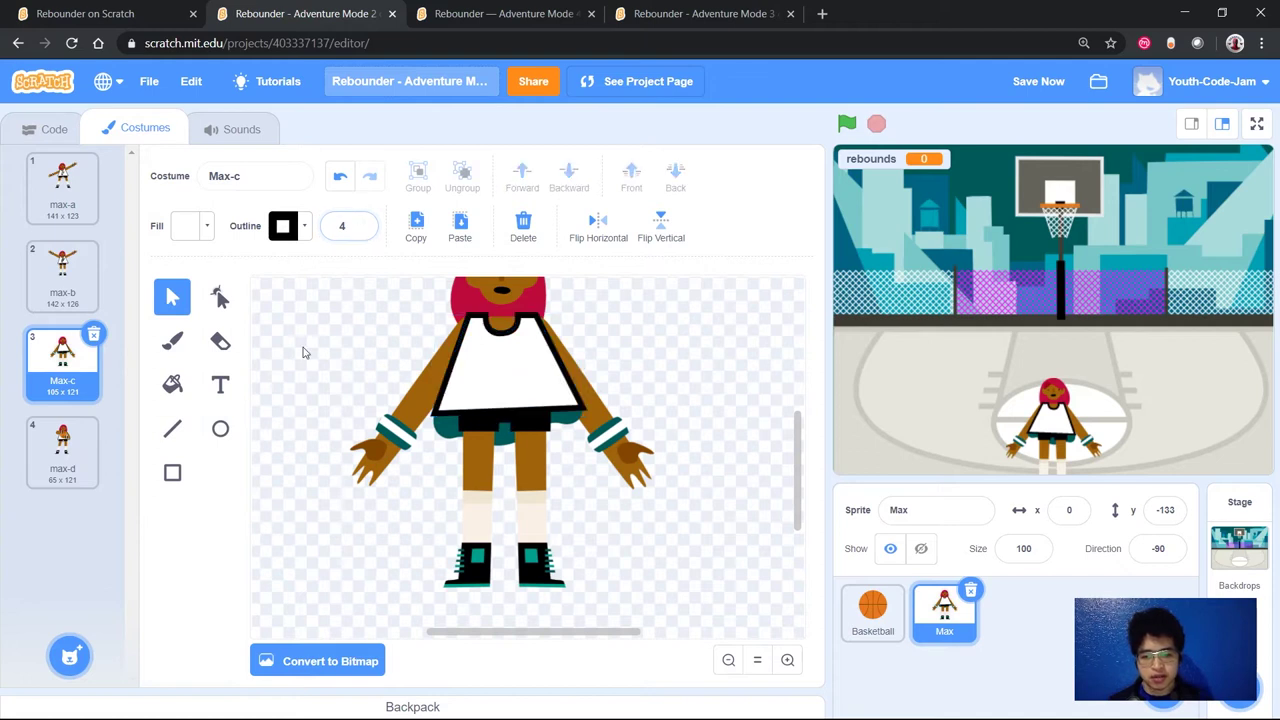
Examine the Spurs logo on the max-b shirt up close and compare it with the plain shirt of Max-c.
{"action": "left_click", "coordinate": [90, 200]}
{"action": "left_click", "coordinate": [96, 420]}
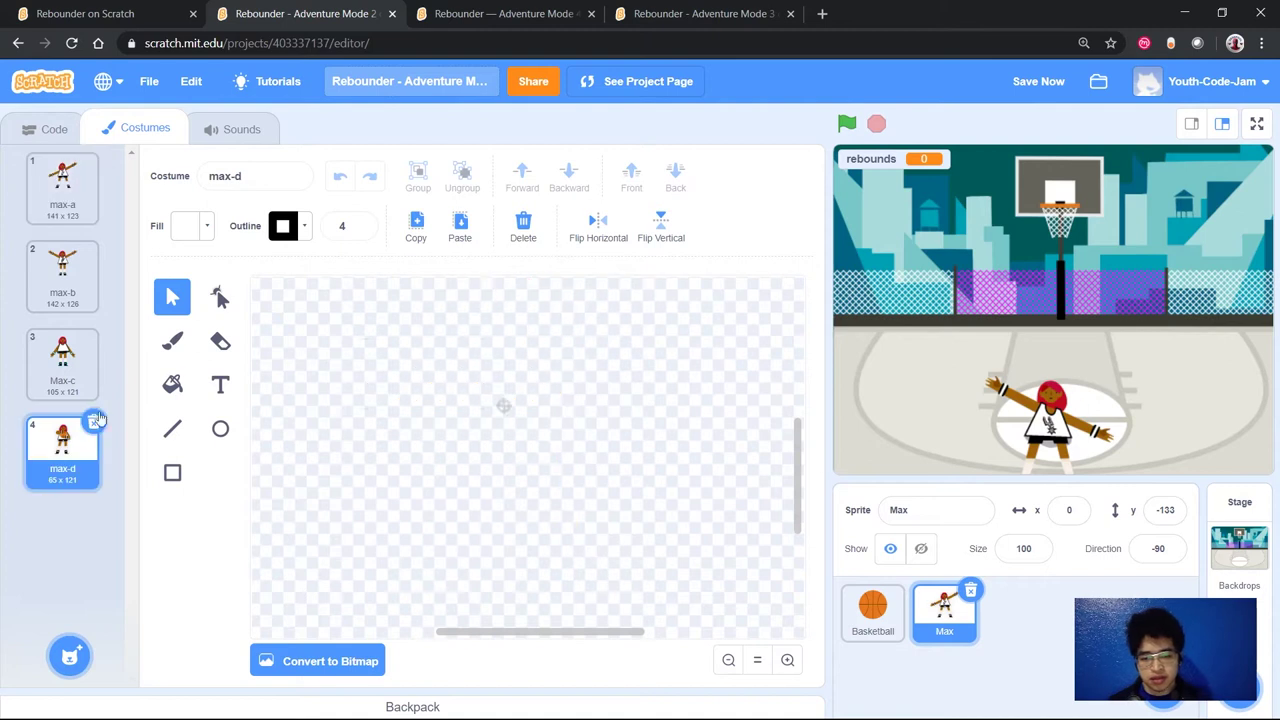
{"action": "left_click", "coordinate": [75, 365]}
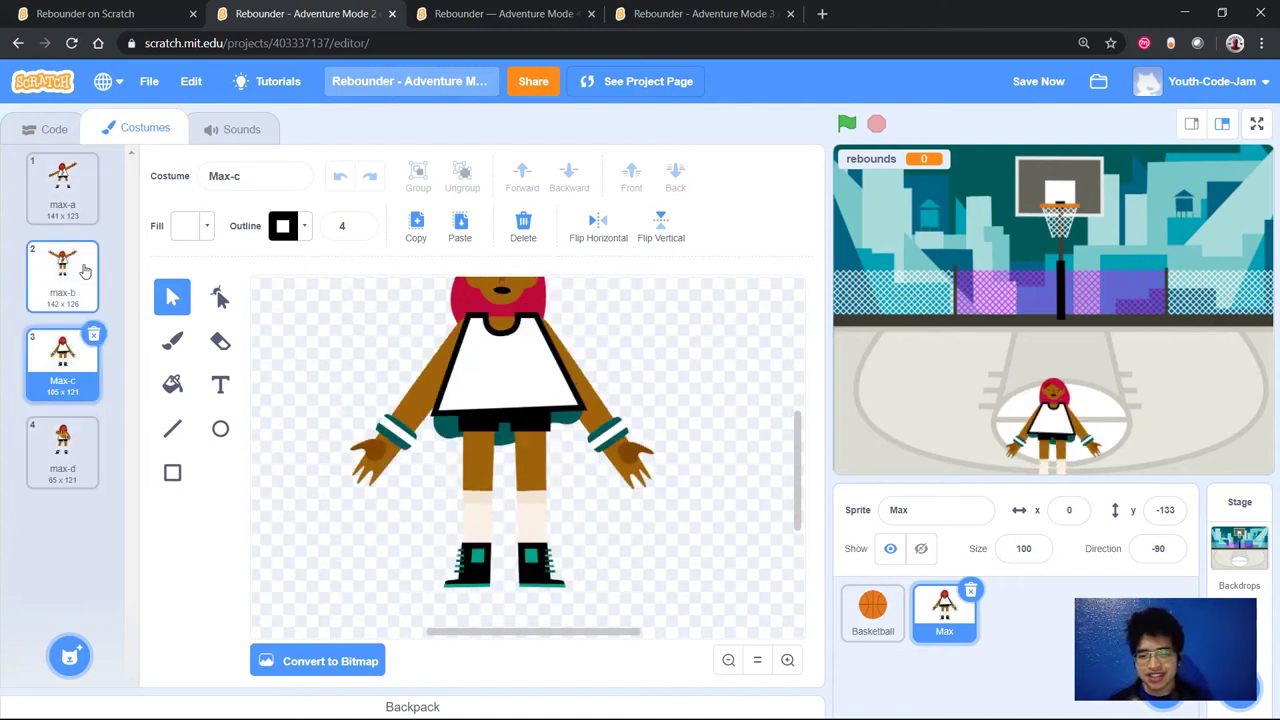
{"action": "left_click", "coordinate": [73, 283]}
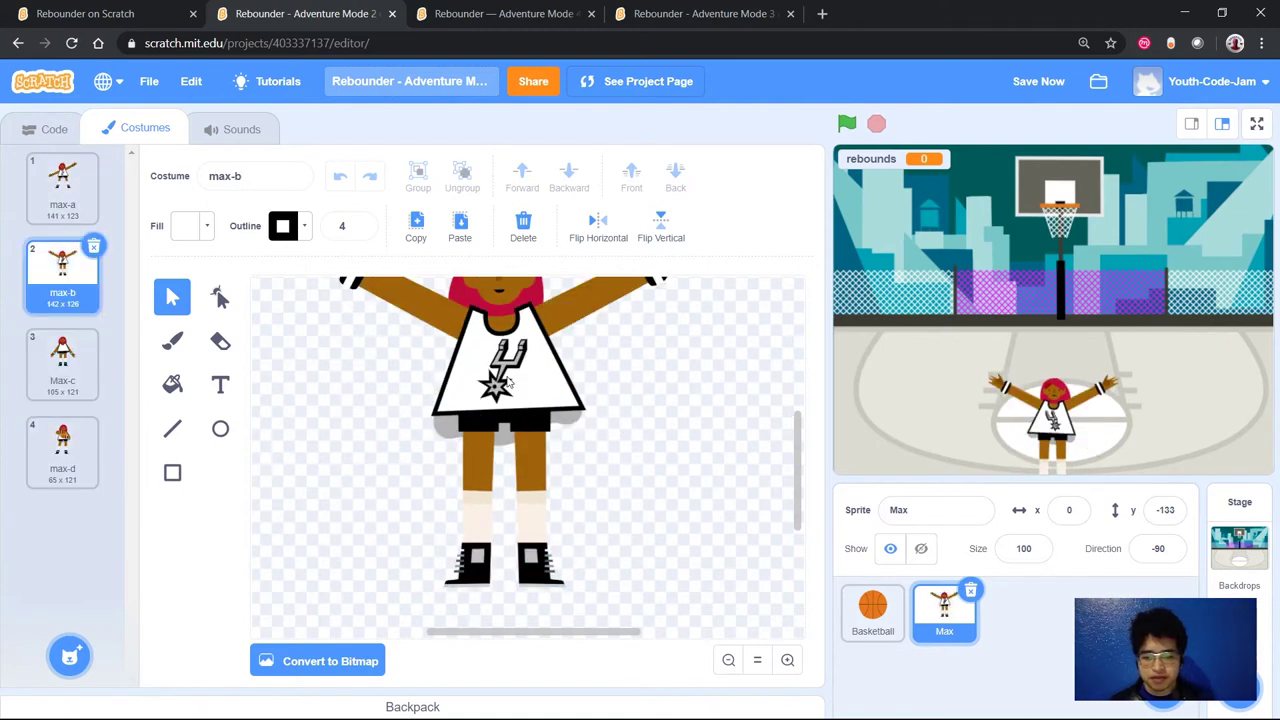
{"action": "left_click", "coordinate": [785, 660]}
{"action": "scroll", "coordinate": [606, 450], "scroll_direction": "up", "scroll_amount": 3}
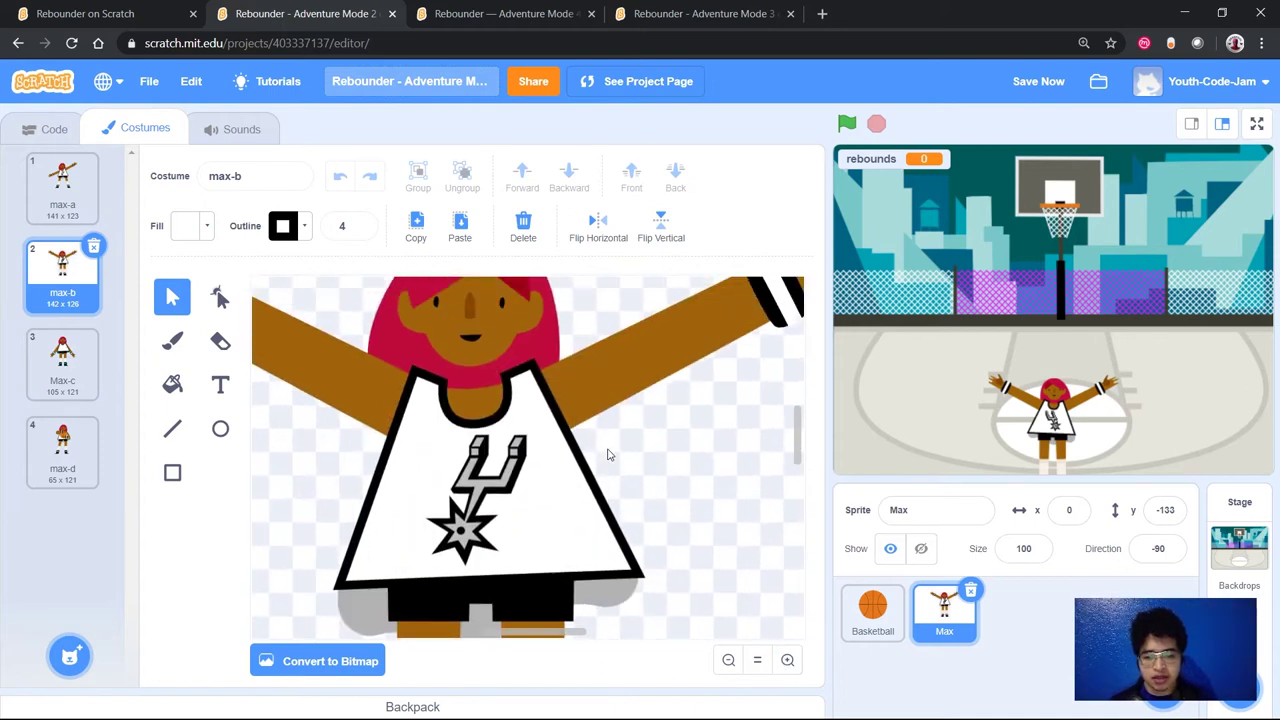
{"action": "scroll", "coordinate": [607, 455], "scroll_direction": "left", "scroll_amount": 2}
{"action": "left_click", "coordinate": [549, 500]}
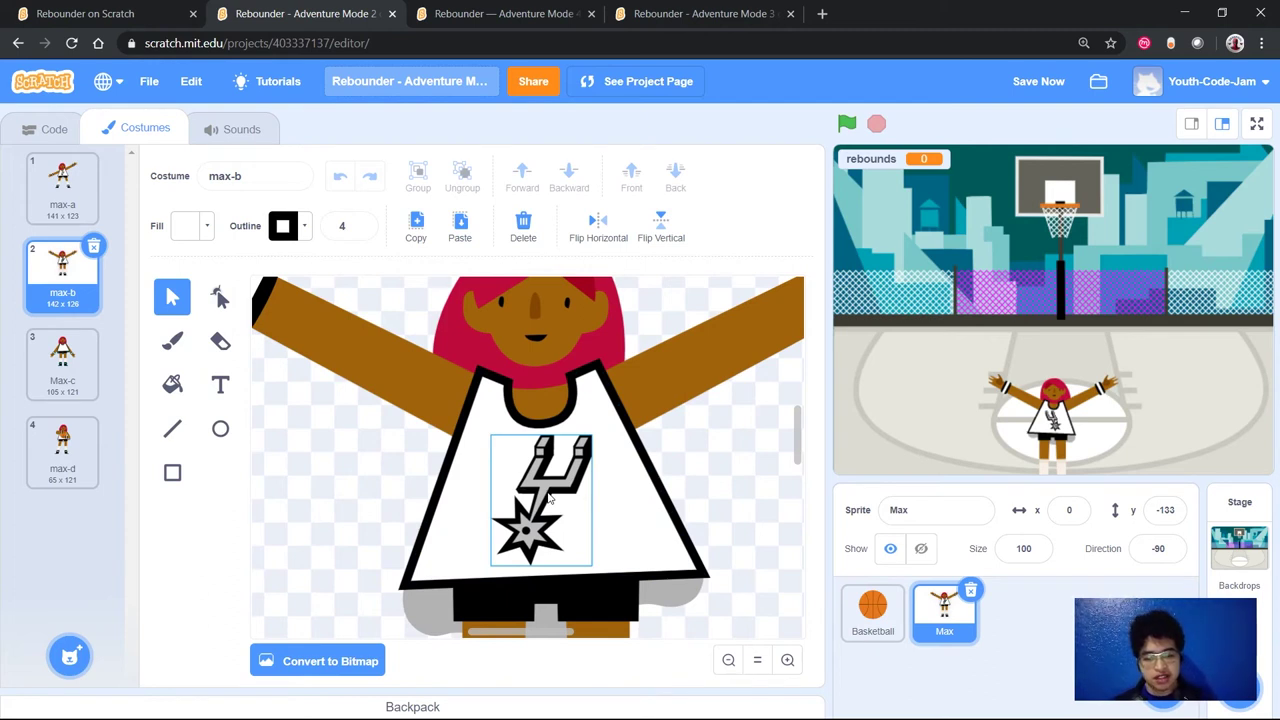
{"action": "left_click", "coordinate": [549, 500]}
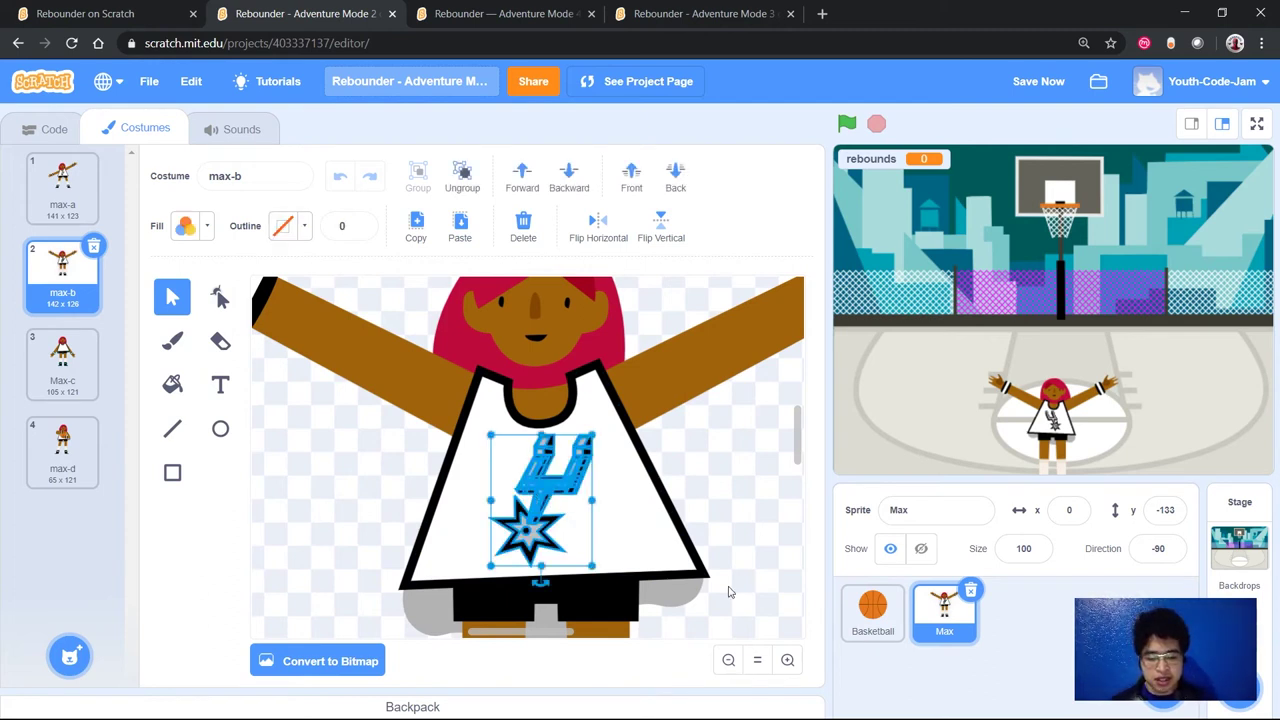
{"action": "left_click", "coordinate": [787, 660]}
{"action": "scroll", "coordinate": [660, 540], "scroll_direction": "down", "scroll_amount": 2}
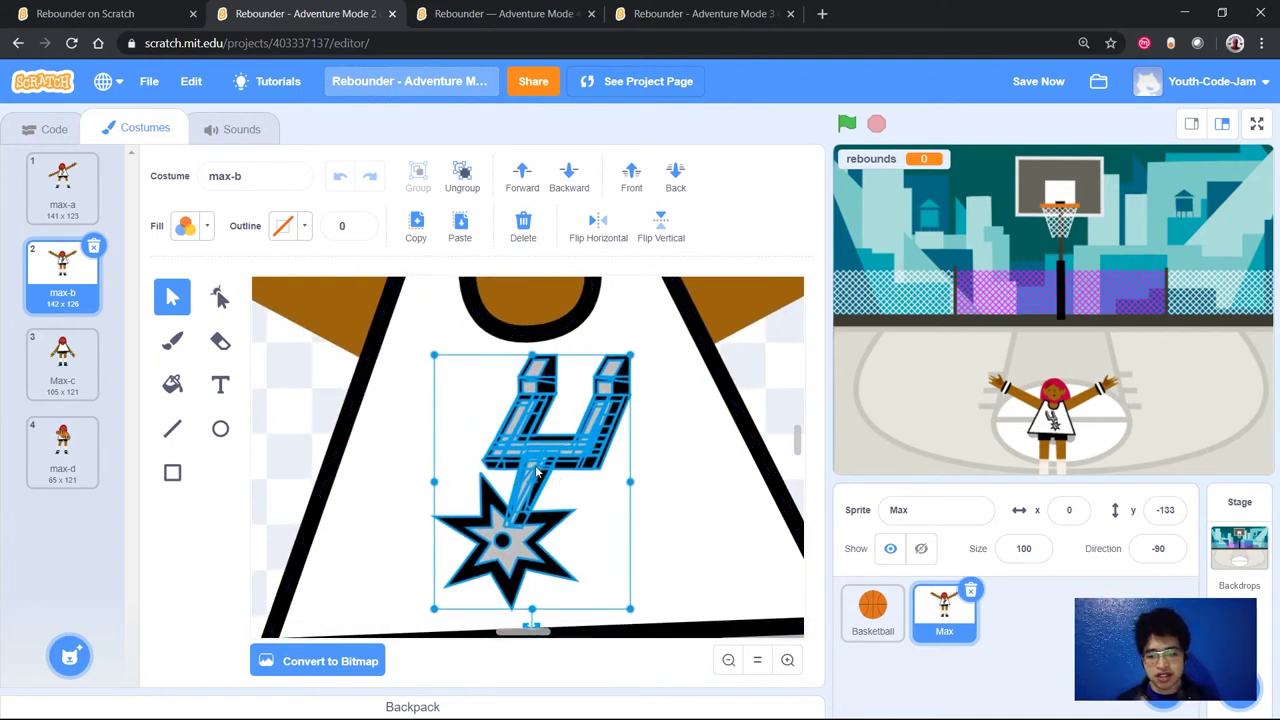
{"action": "left_click", "coordinate": [63, 369]}
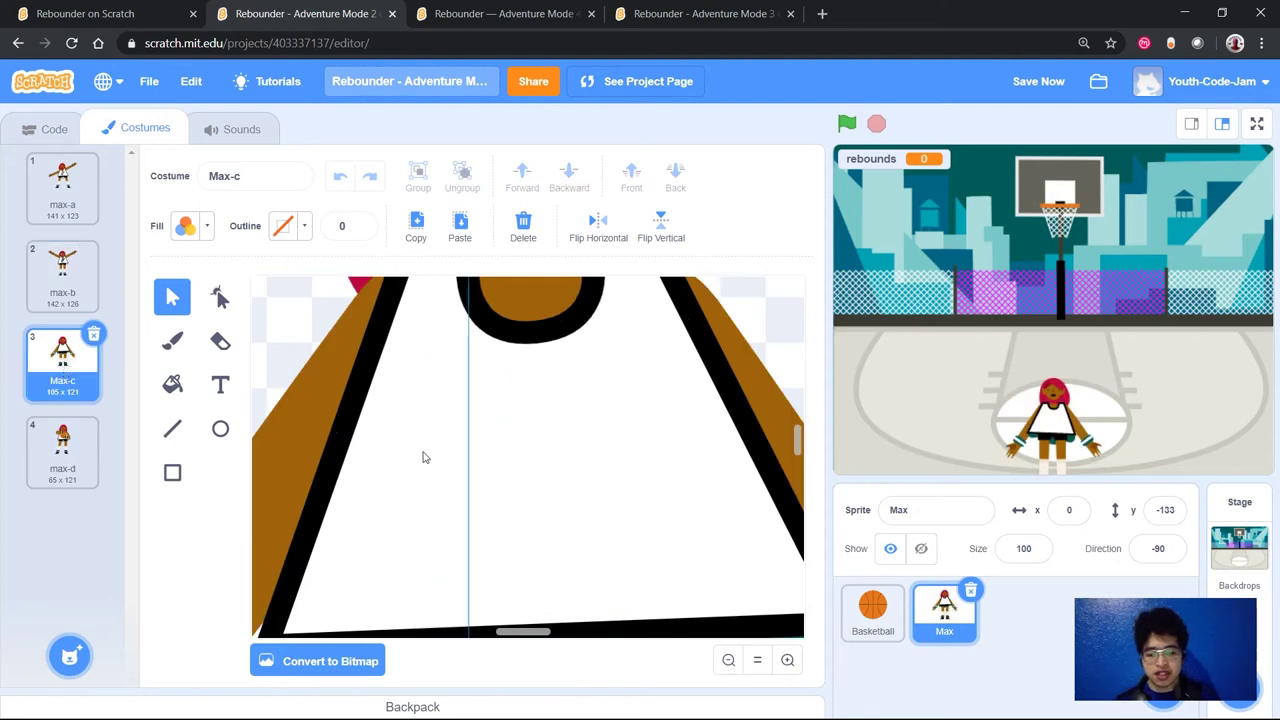
Copy the grouped Spurs logo from the max-b shirt and paste it onto the Max-c shirt.
{"action": "left_click", "coordinate": [40, 292]}
{"action": "left_click", "coordinate": [533, 413]}
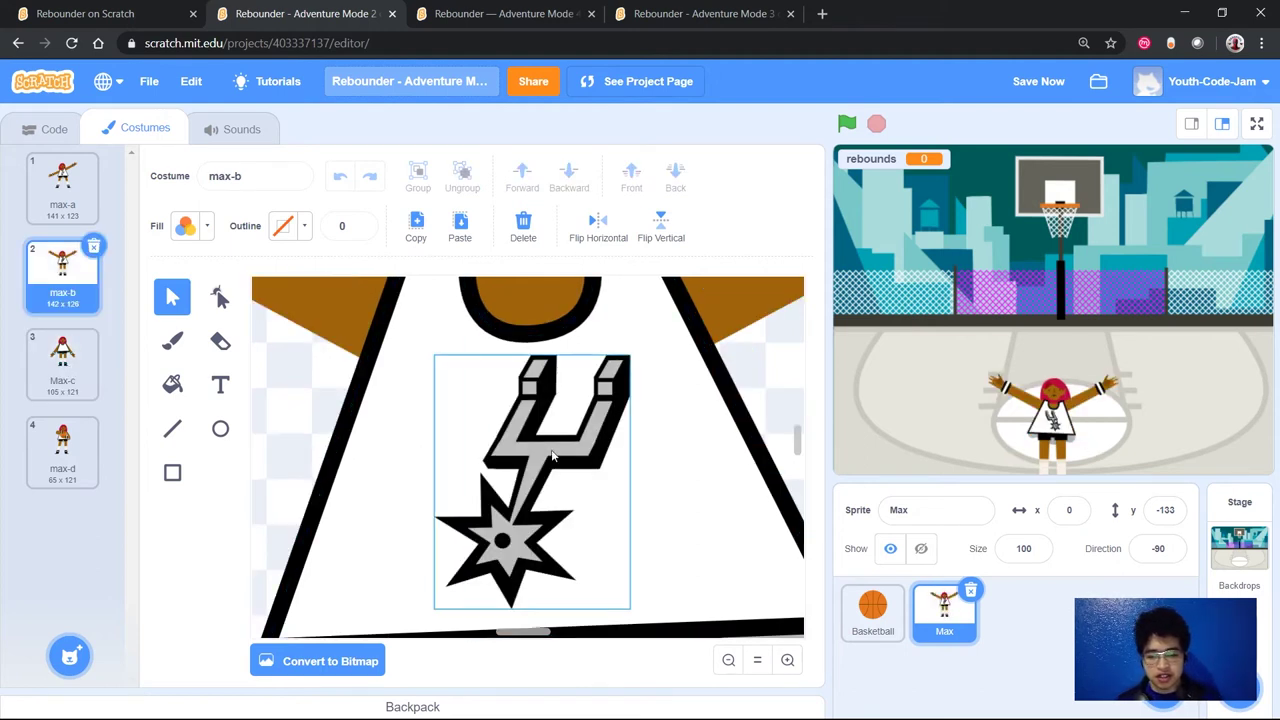
{"action": "left_click", "coordinate": [552, 456]}
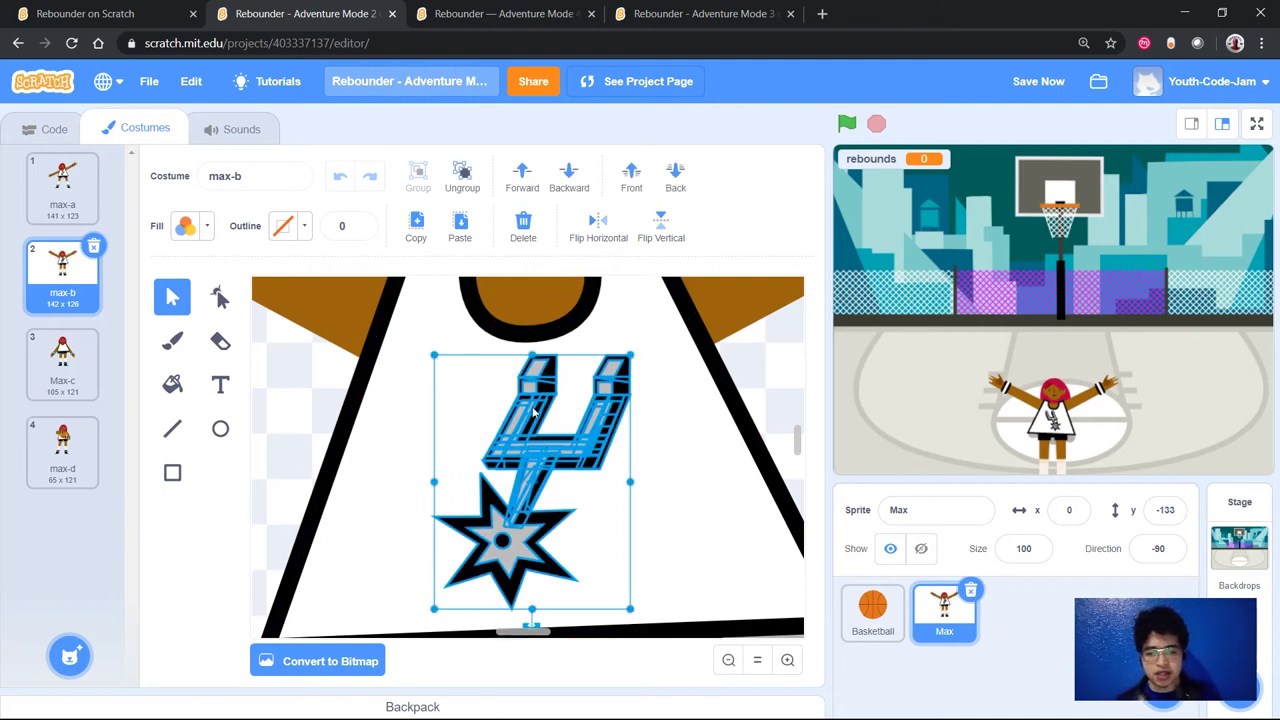
{"action": "left_click", "coordinate": [418, 230]}
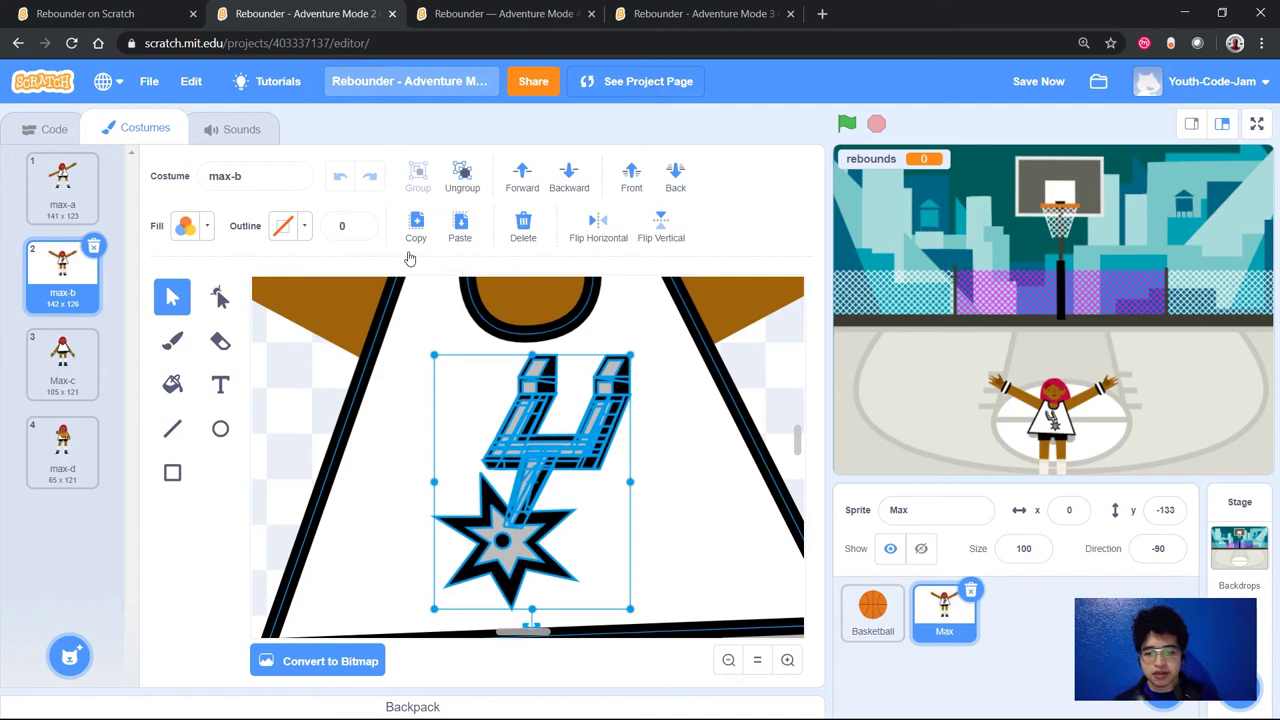
{"action": "left_click", "coordinate": [72, 360]}
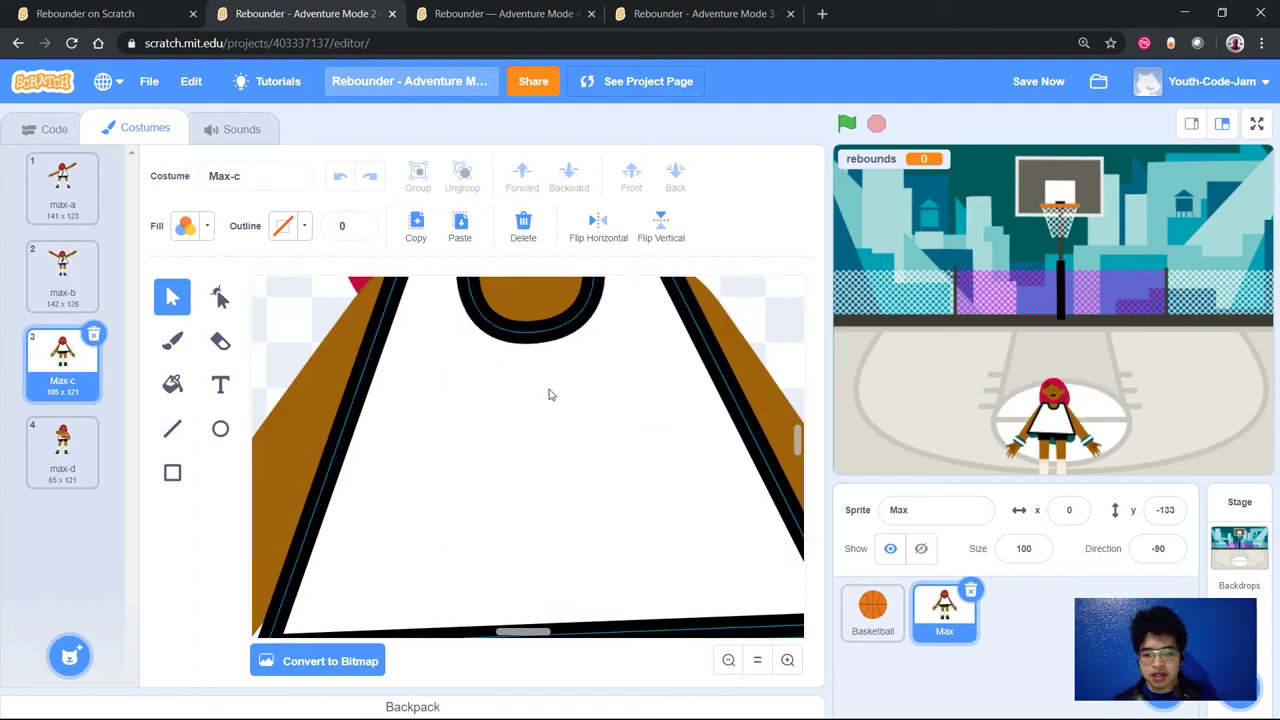
{"action": "left_click", "coordinate": [459, 230]}
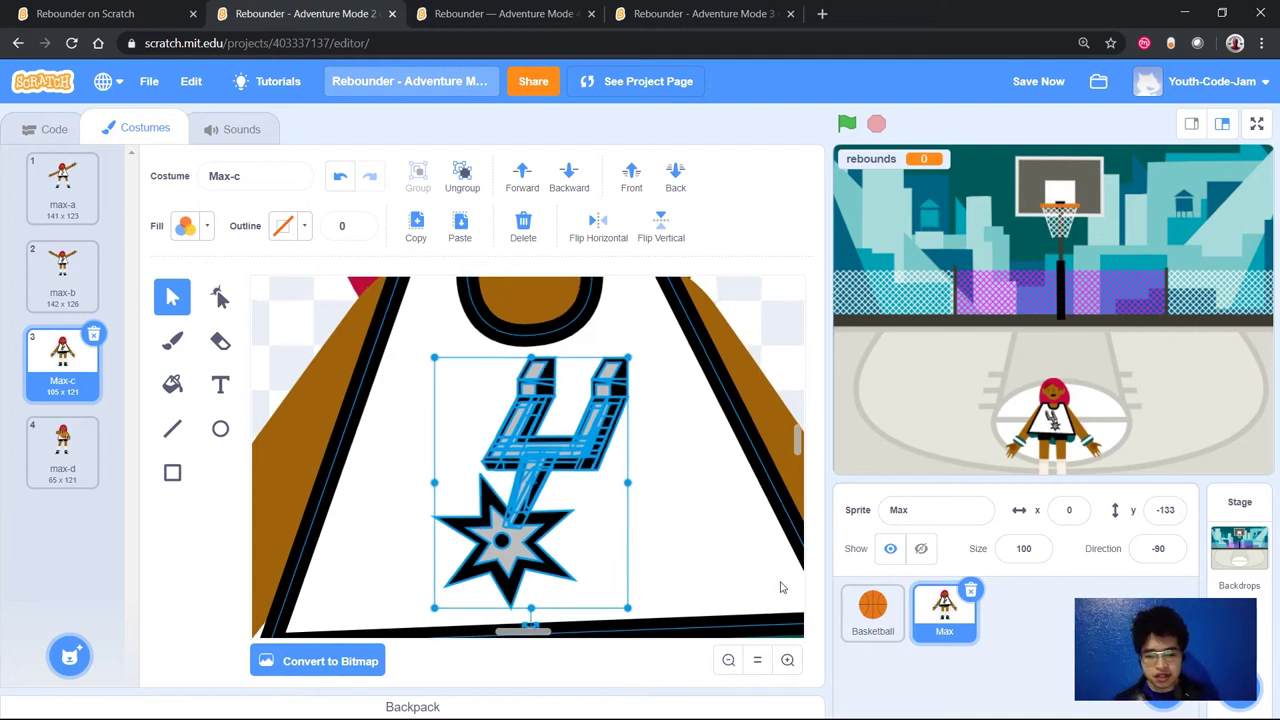
Shrink the pasted logo to a small badge and place it on the upper left chest area of the Max-c shirt.
{"action": "left_click", "coordinate": [728, 660]}
{"action": "left_click", "coordinate": [728, 660]}
{"action": "left_click", "coordinate": [728, 660]}
{"action": "left_click", "coordinate": [728, 660]}
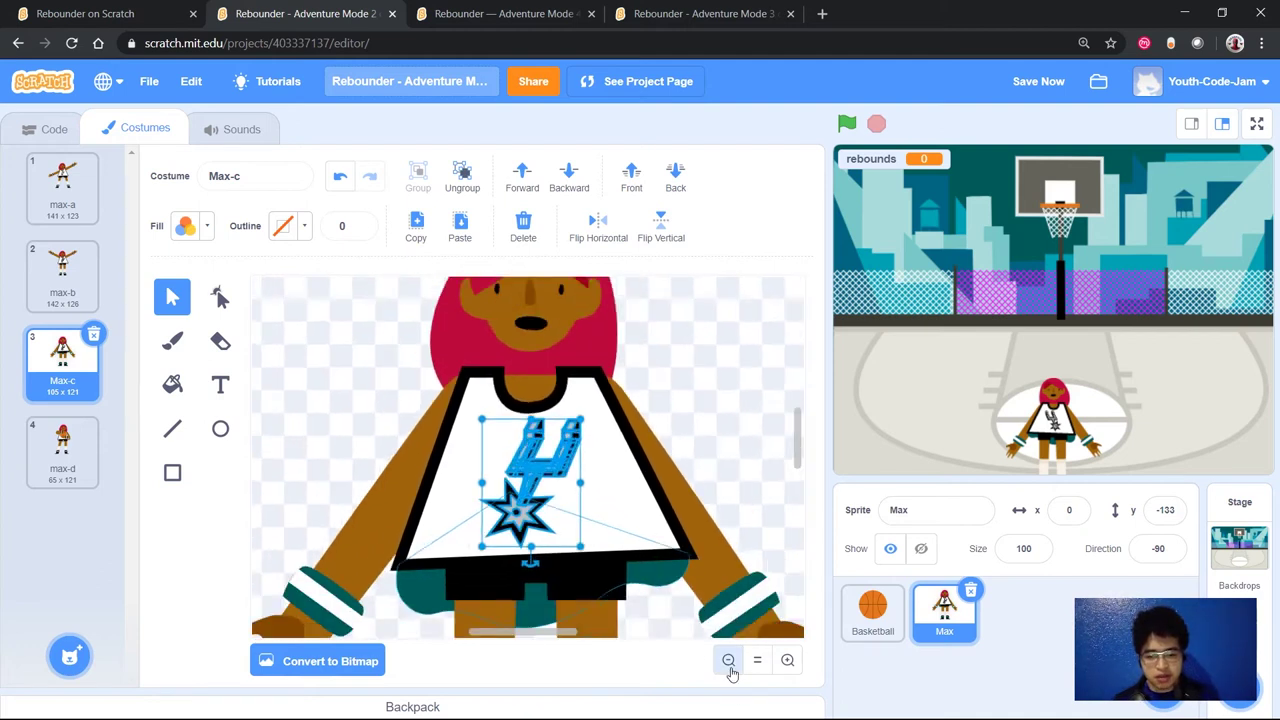
{"action": "left_click", "coordinate": [728, 660]}
{"action": "left_click", "coordinate": [728, 660]}
{"action": "scroll", "coordinate": [731, 571], "scroll_direction": "down", "scroll_amount": 3}
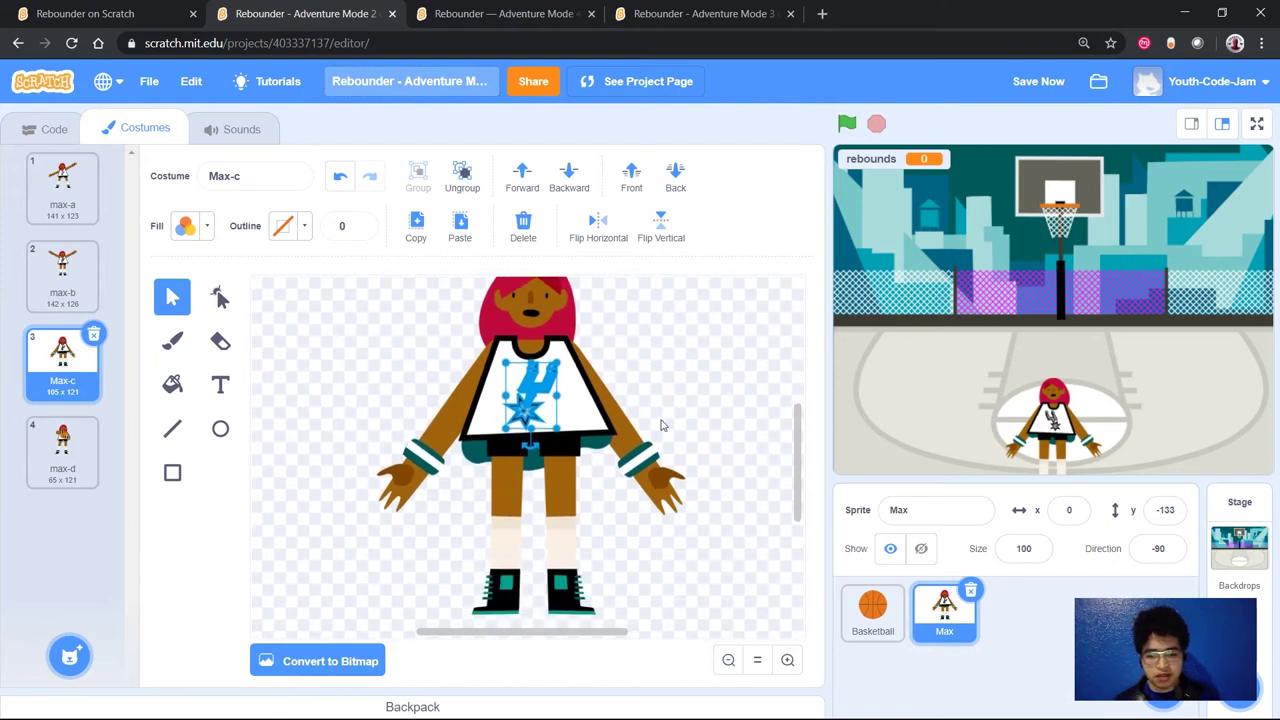
{"action": "left_click", "coordinate": [697, 397]}
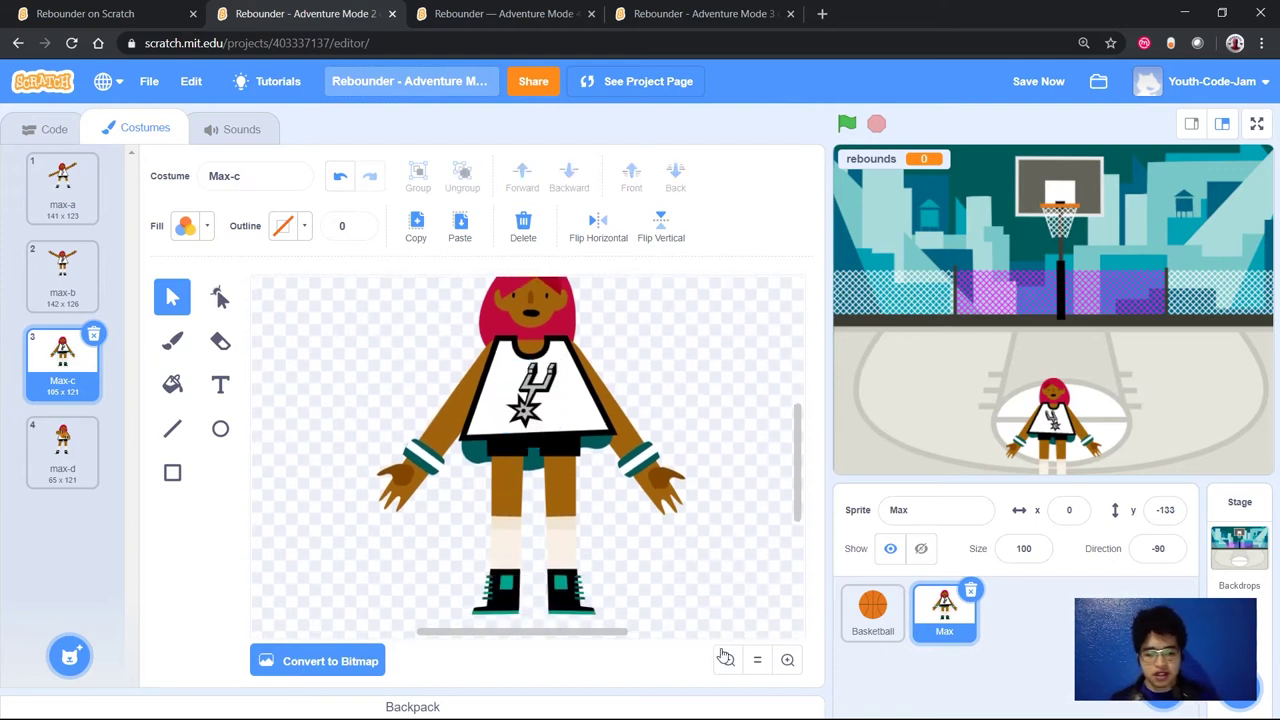
{"action": "left_click", "coordinate": [540, 397]}
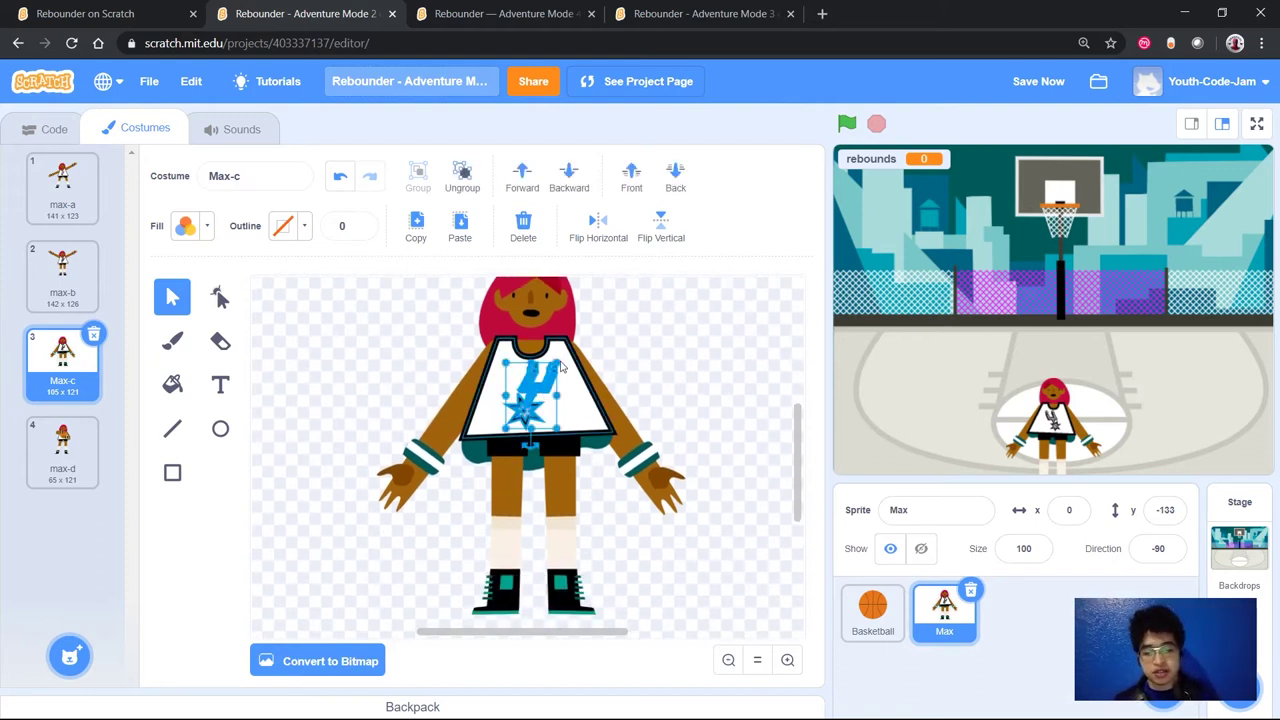
{"action": "left_click_drag", "start_coordinate": [557, 362], "coordinate": [509, 376]}
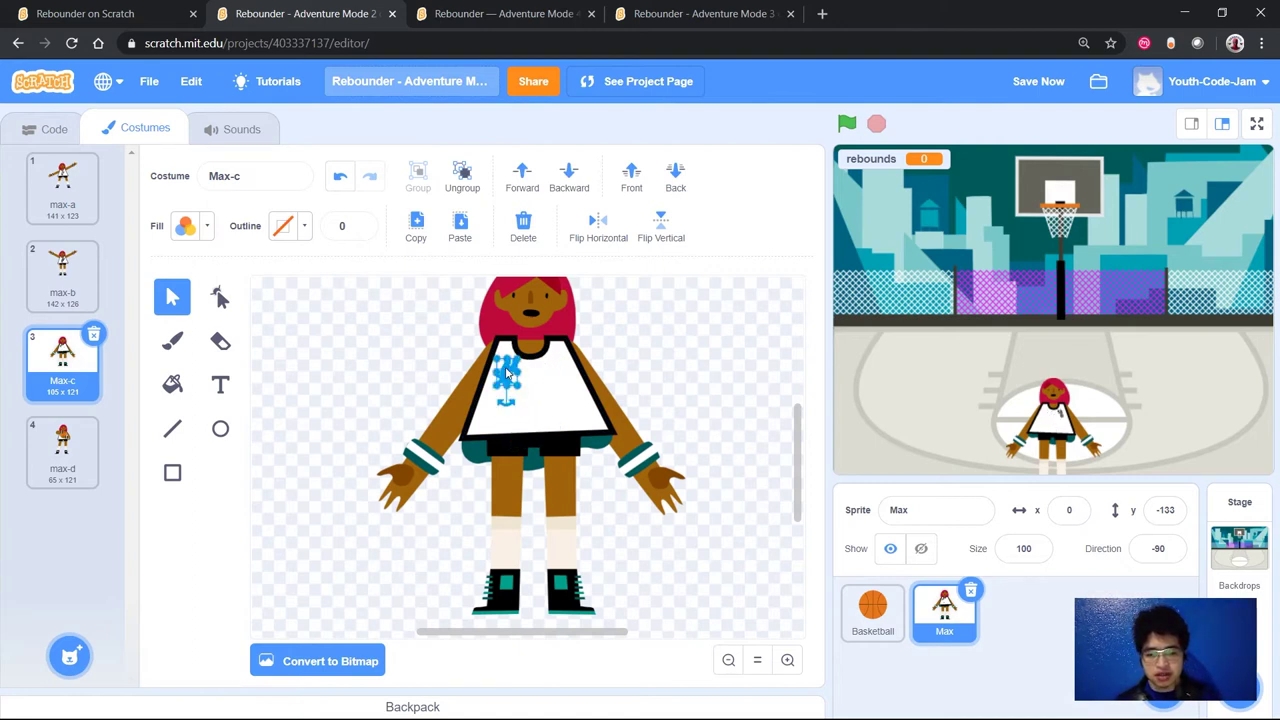
{"action": "left_click", "coordinate": [557, 389]}
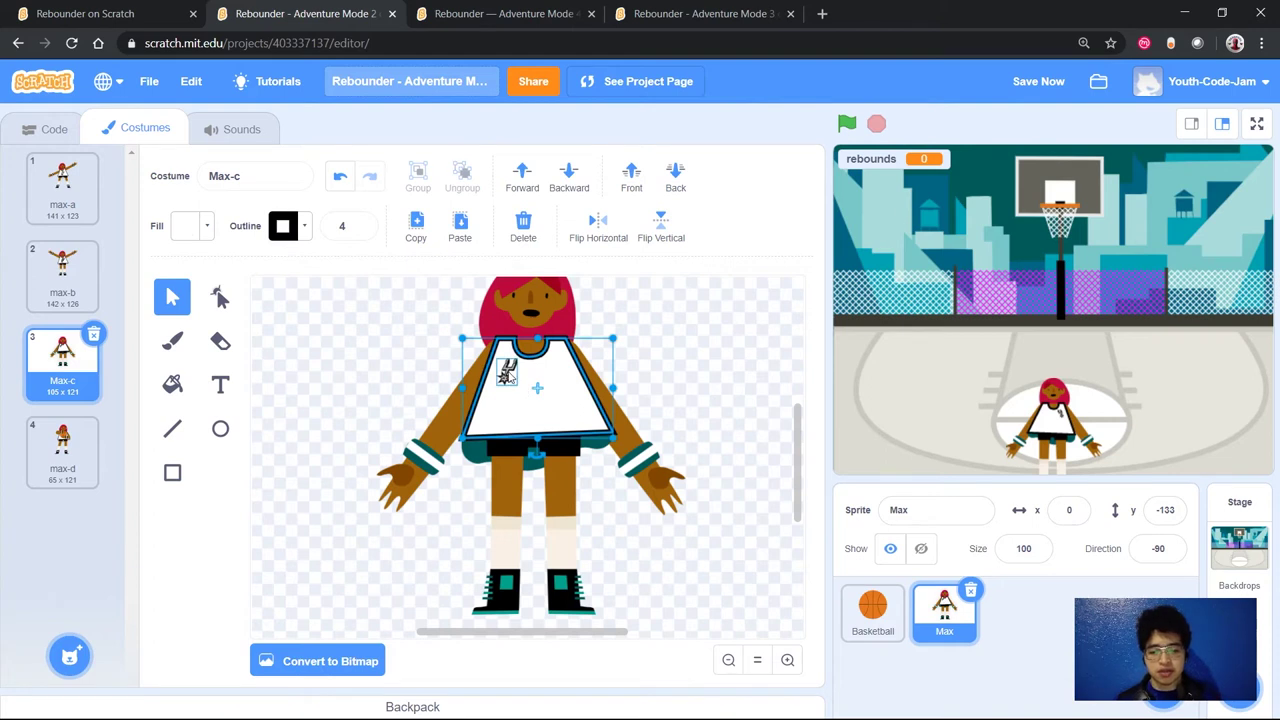
{"action": "left_click", "coordinate": [440, 380]}
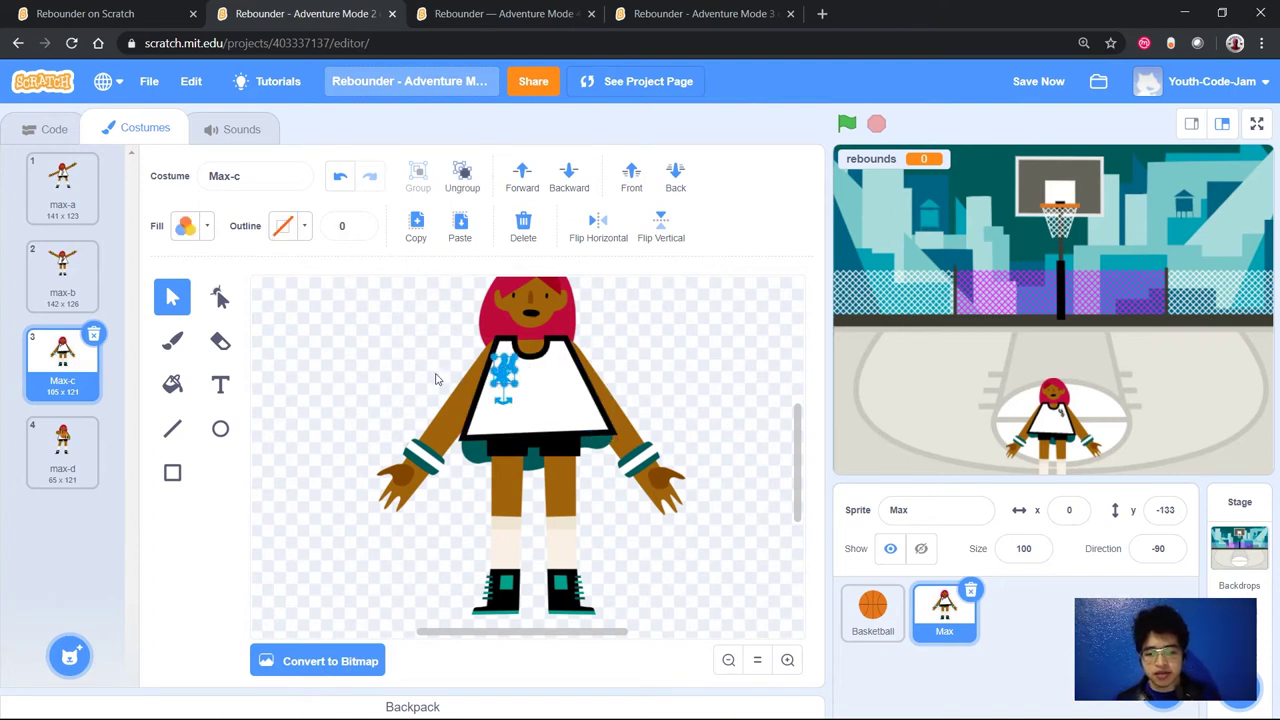
Add the text "12" in the Marker font, color it black, and place it in the middle of the Max-c shirt.
{"action": "left_click", "coordinate": [220, 385]}
{"action": "left_click", "coordinate": [492, 385]}
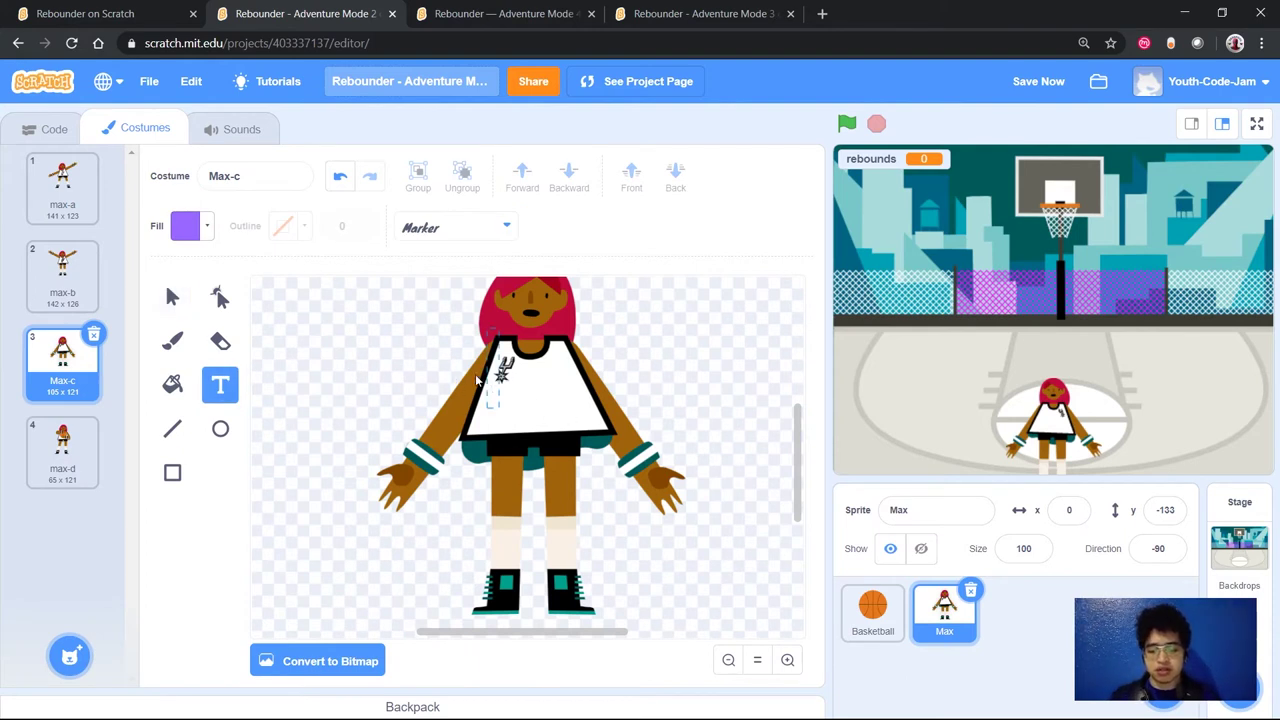
{"action": "type", "text": "12"}
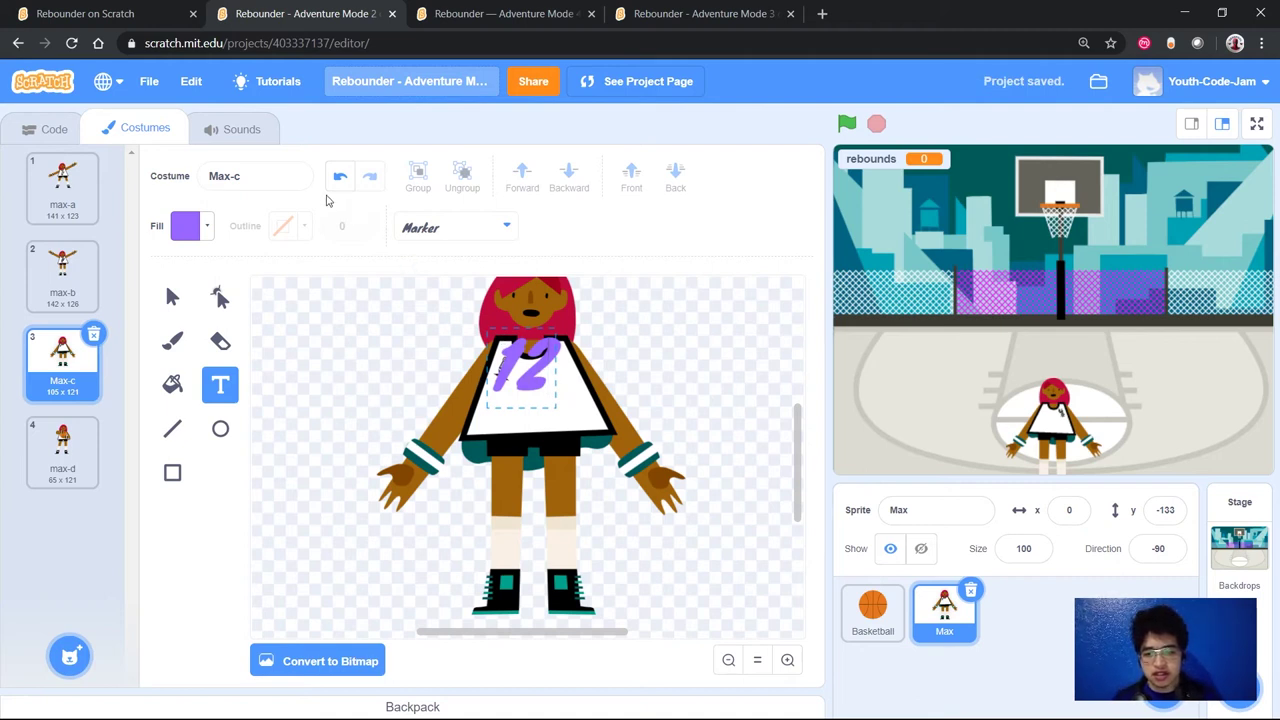
{"action": "left_click", "coordinate": [207, 226]}
{"action": "left_click_drag", "start_coordinate": [232, 404], "coordinate": [63, 392]}
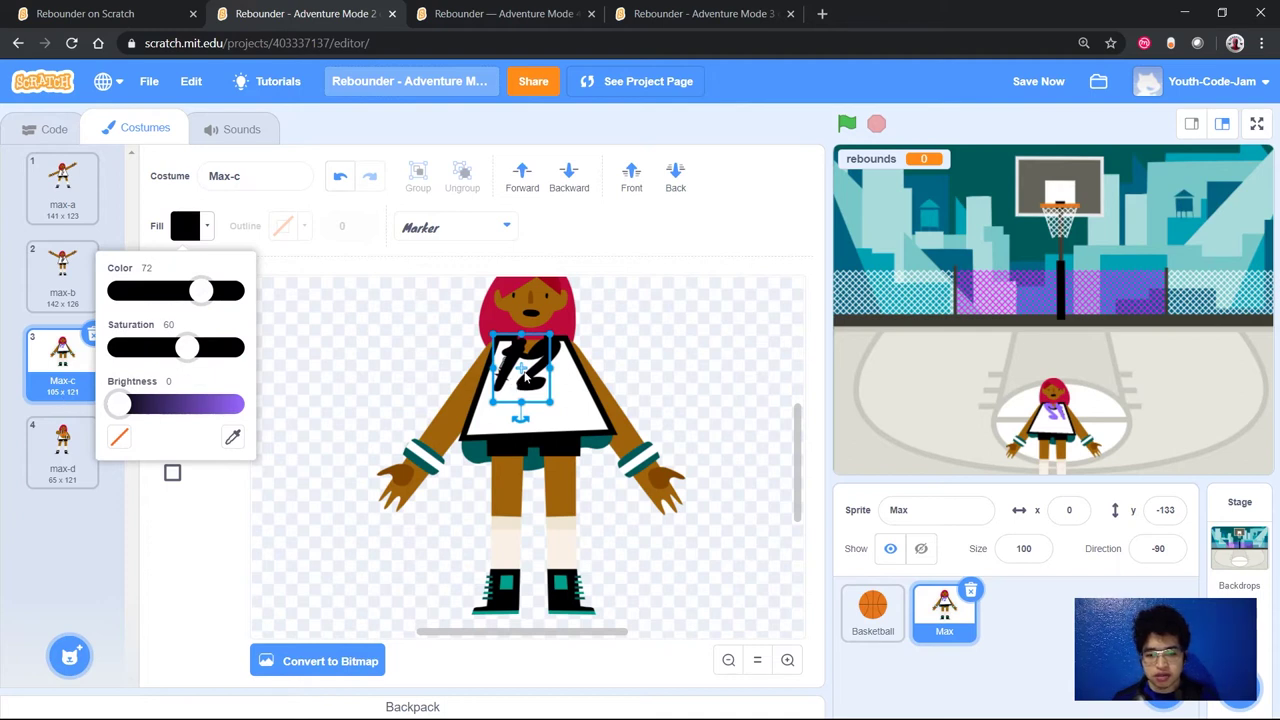
{"action": "left_click", "coordinate": [524, 375]}
{"action": "left_click", "coordinate": [680, 358]}
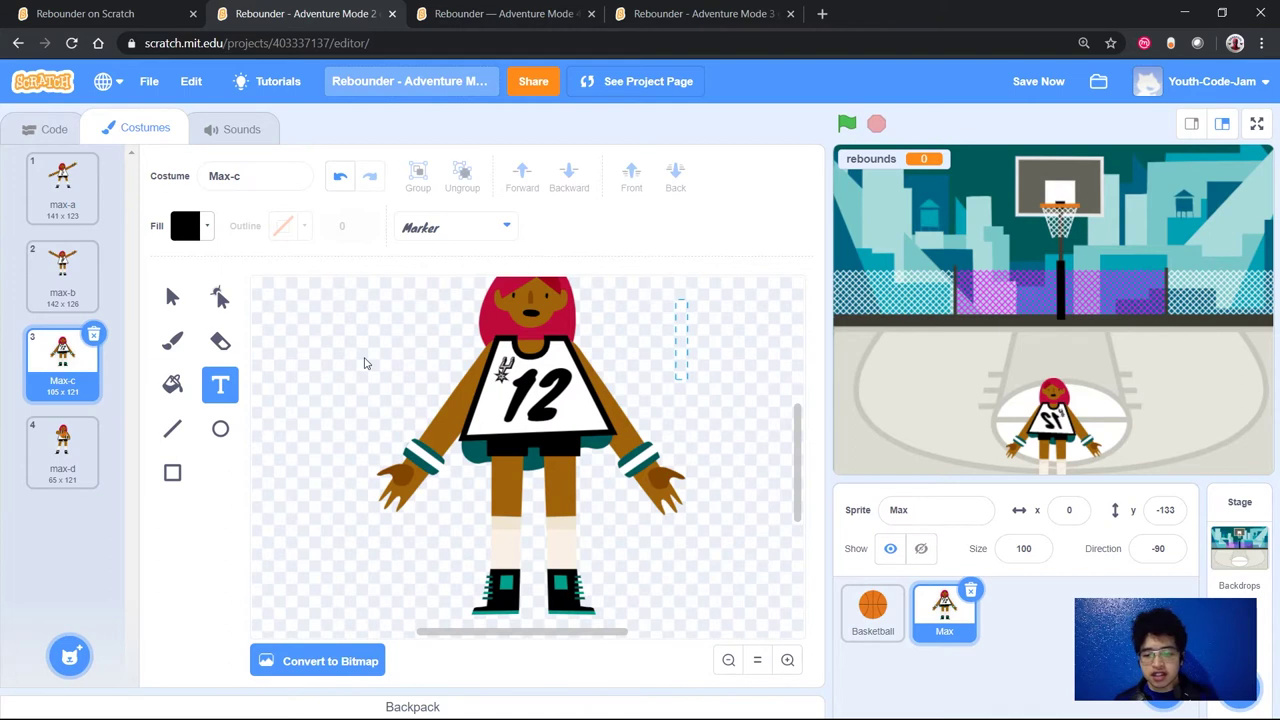
Remove the number 12 from the Max-c shirt.
{"action": "left_click", "coordinate": [535, 397]}
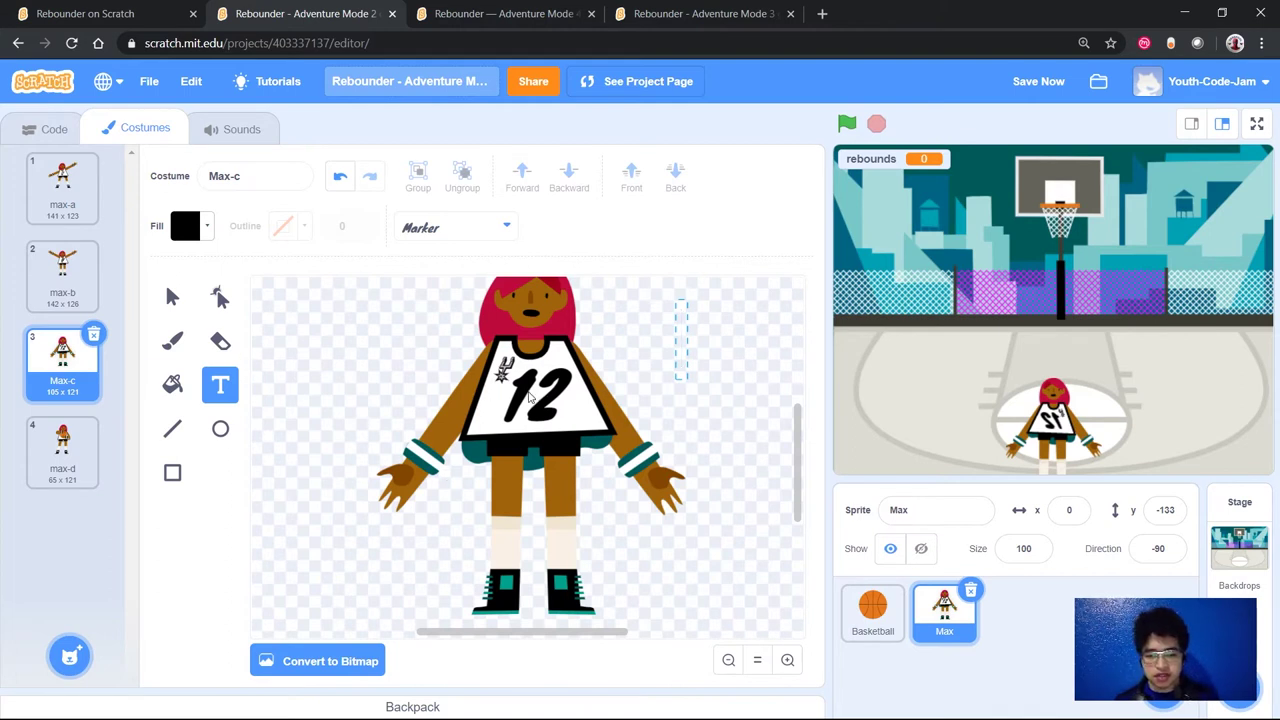
{"action": "key", "text": "BackSpace"}
{"action": "key", "text": "BackSpace"}
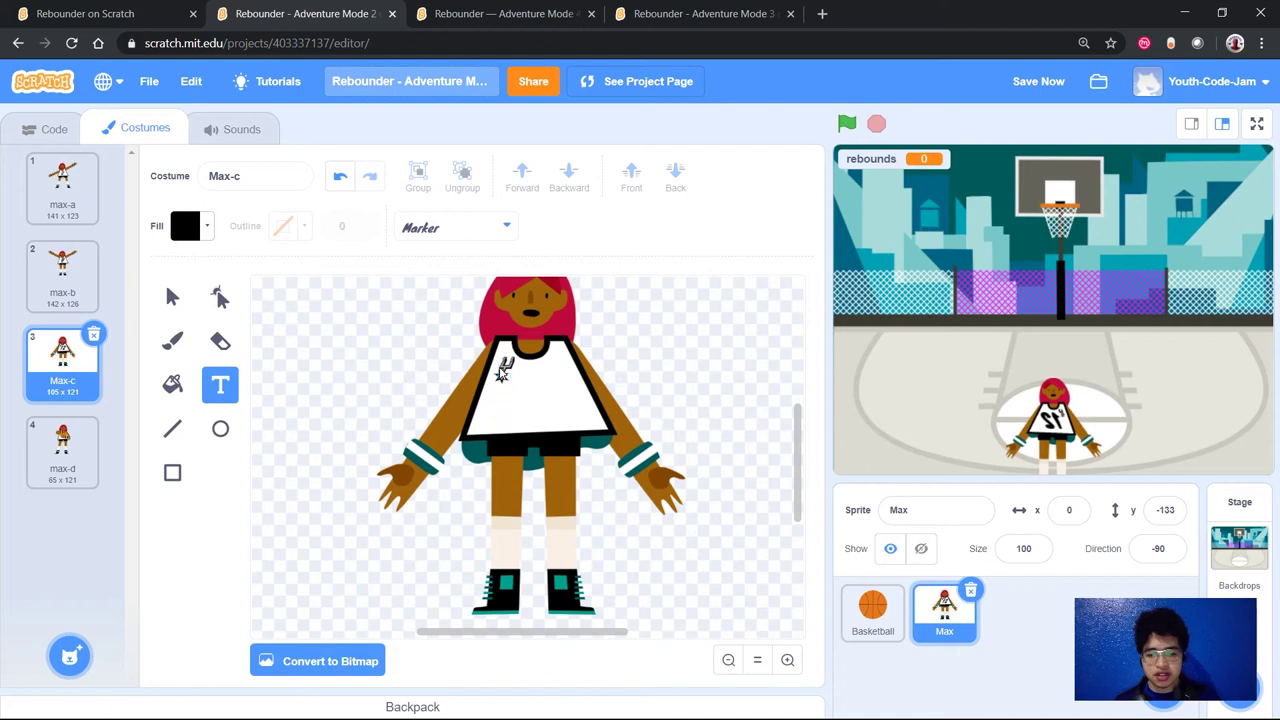
Enlarge the Spurs logo and move it off the shirt into the empty area beside Max's arm.
{"action": "left_click", "coordinate": [172, 297]}
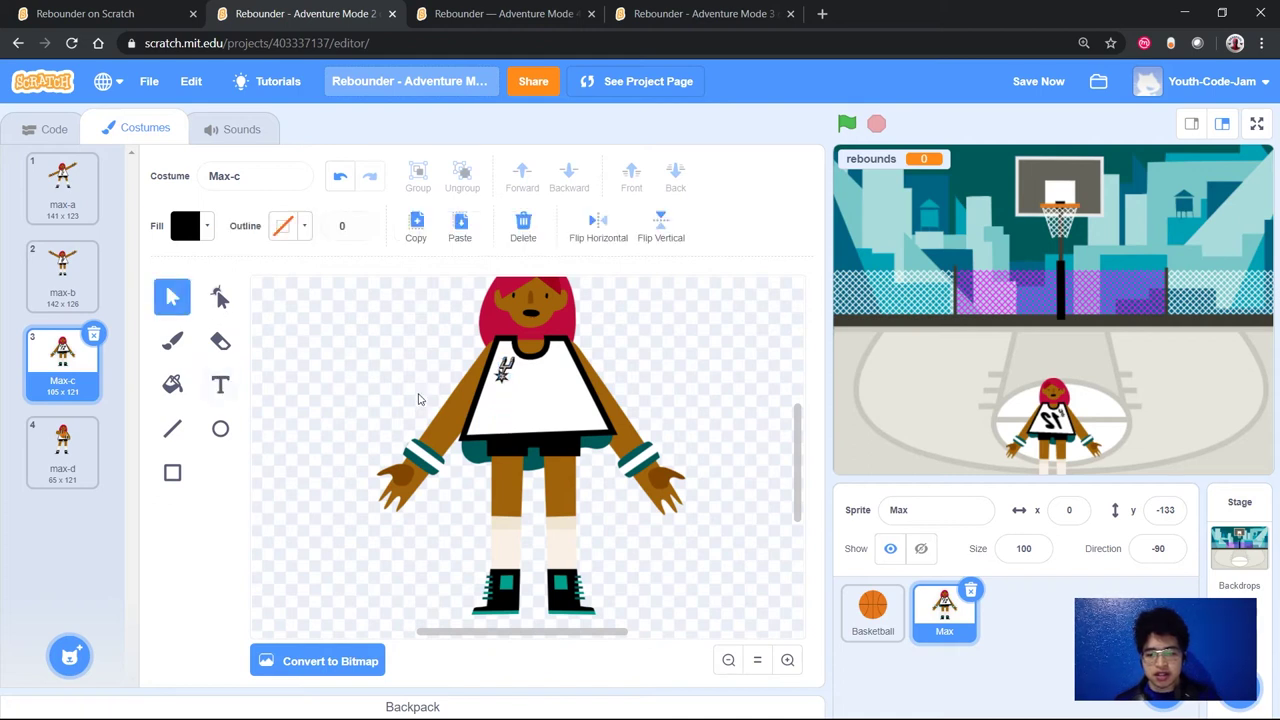
{"action": "left_click", "coordinate": [505, 366]}
{"action": "mouse_move", "coordinate": [433, 351]}
{"action": "left_mouse_down"}
{"action": "mouse_move", "coordinate": [440, 373]}
{"action": "mouse_move", "coordinate": [438, 322]}
{"action": "mouse_move", "coordinate": [441, 333]}
{"action": "left_mouse_up"}
{"action": "left_click_drag", "start_coordinate": [519, 396], "coordinate": [590, 602]}
{"action": "left_click_drag", "start_coordinate": [588, 474], "coordinate": [338, 443]}
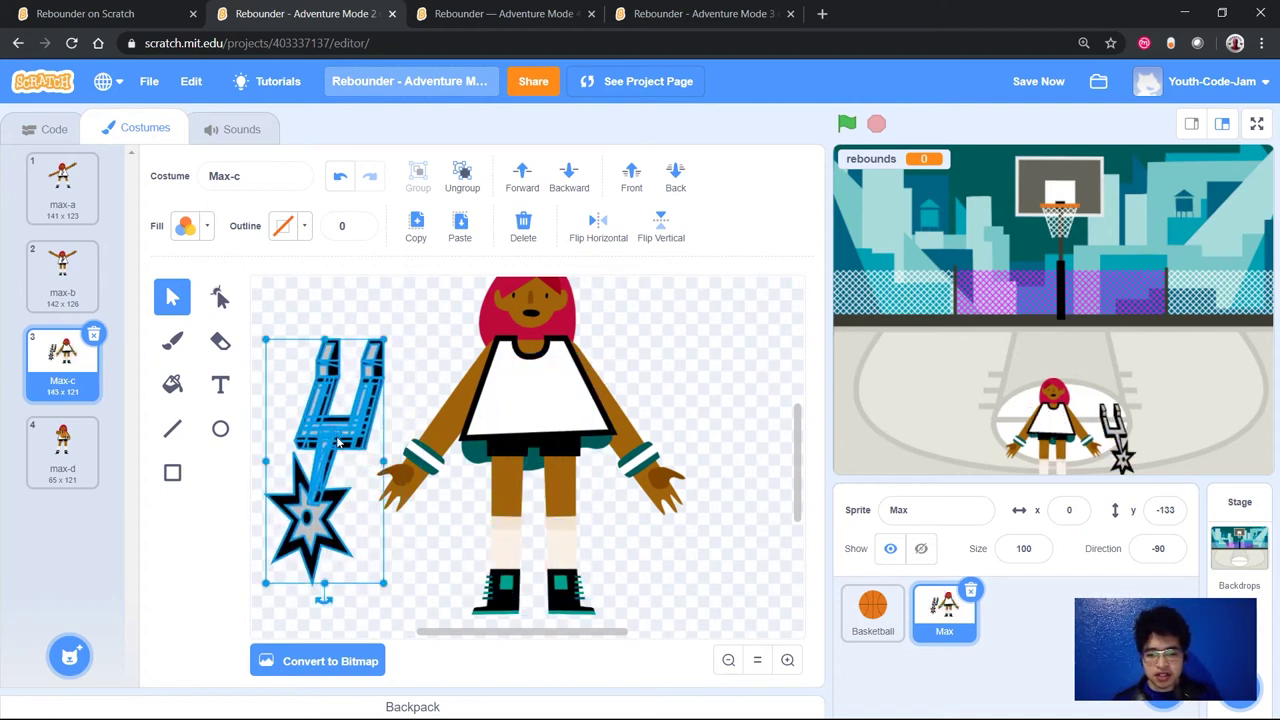
{"action": "left_click", "coordinate": [588, 516]}
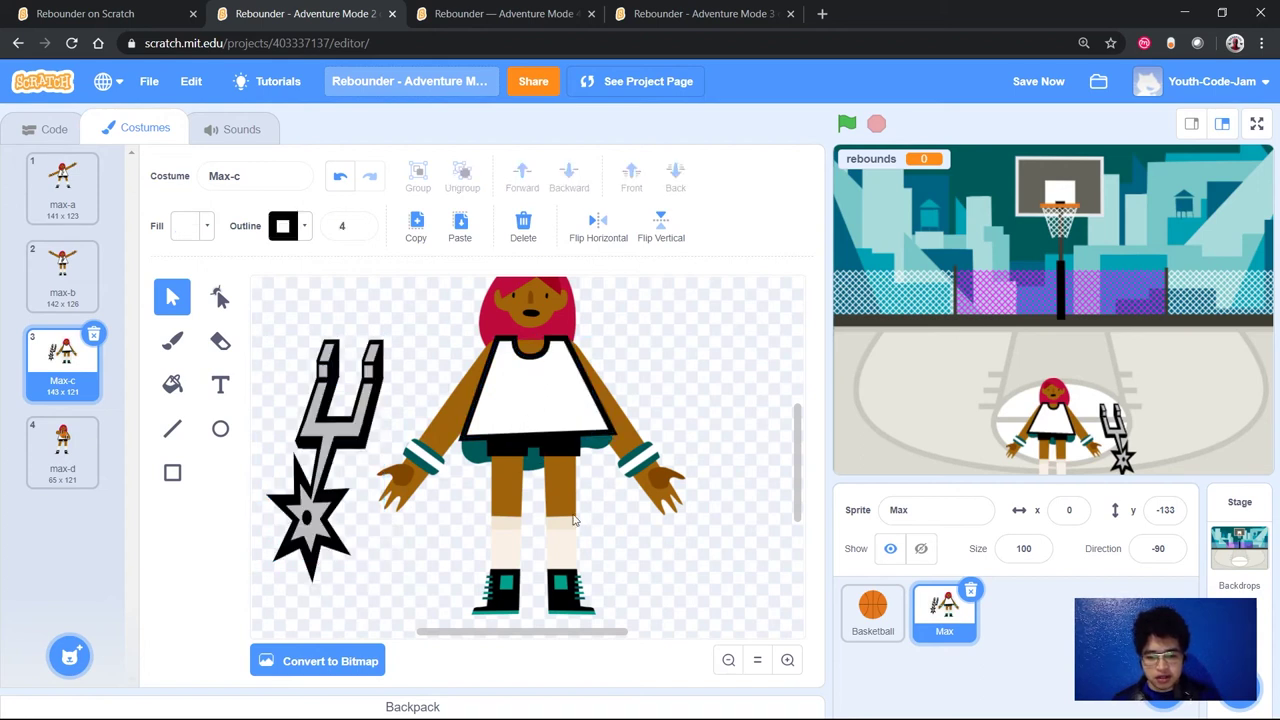
Lower both of Max's legs by the same amount so more of each leg extends below the shirt.
{"action": "left_click", "coordinate": [574, 520]}
{"action": "scroll", "coordinate": [565, 517], "scroll_direction": "down", "scroll_amount": 3}
{"action": "left_click_drag", "start_coordinate": [567, 475], "coordinate": [567, 552]}
{"action": "left_click", "coordinate": [502, 450]}
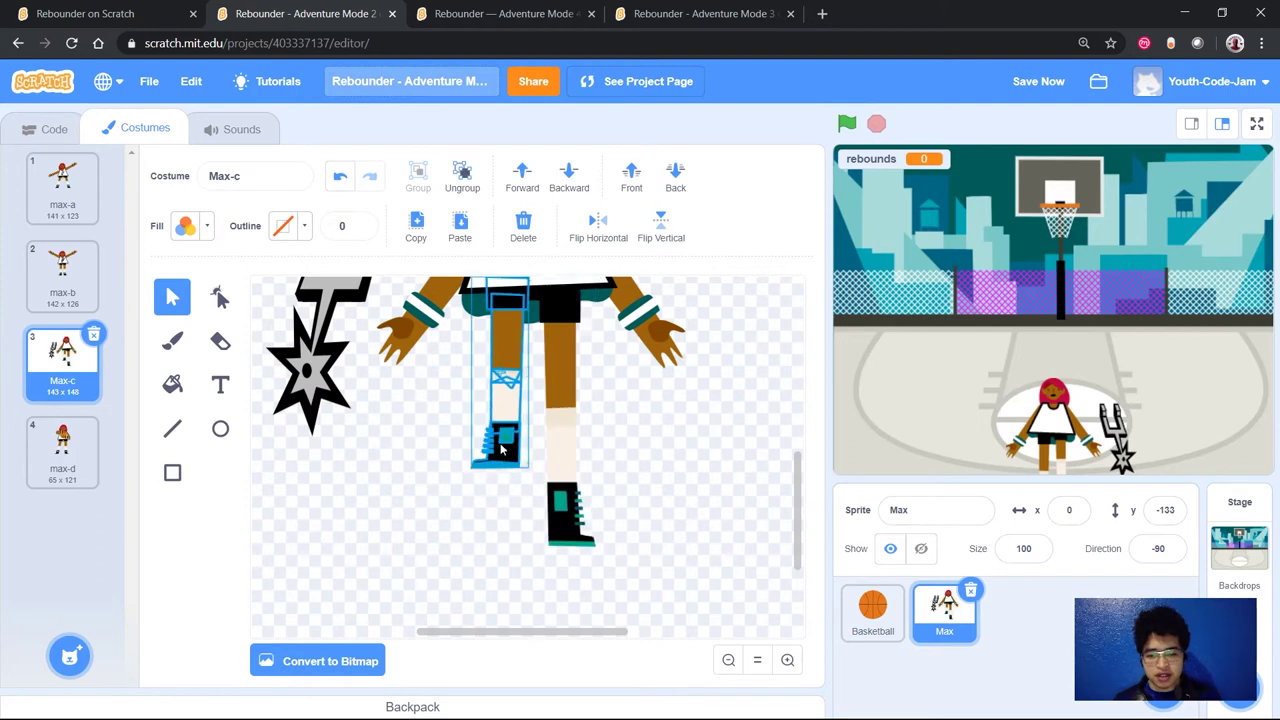
{"action": "left_click_drag", "start_coordinate": [499, 467], "coordinate": [506, 545]}
{"action": "scroll", "coordinate": [650, 445], "scroll_direction": "up", "scroll_amount": 5}
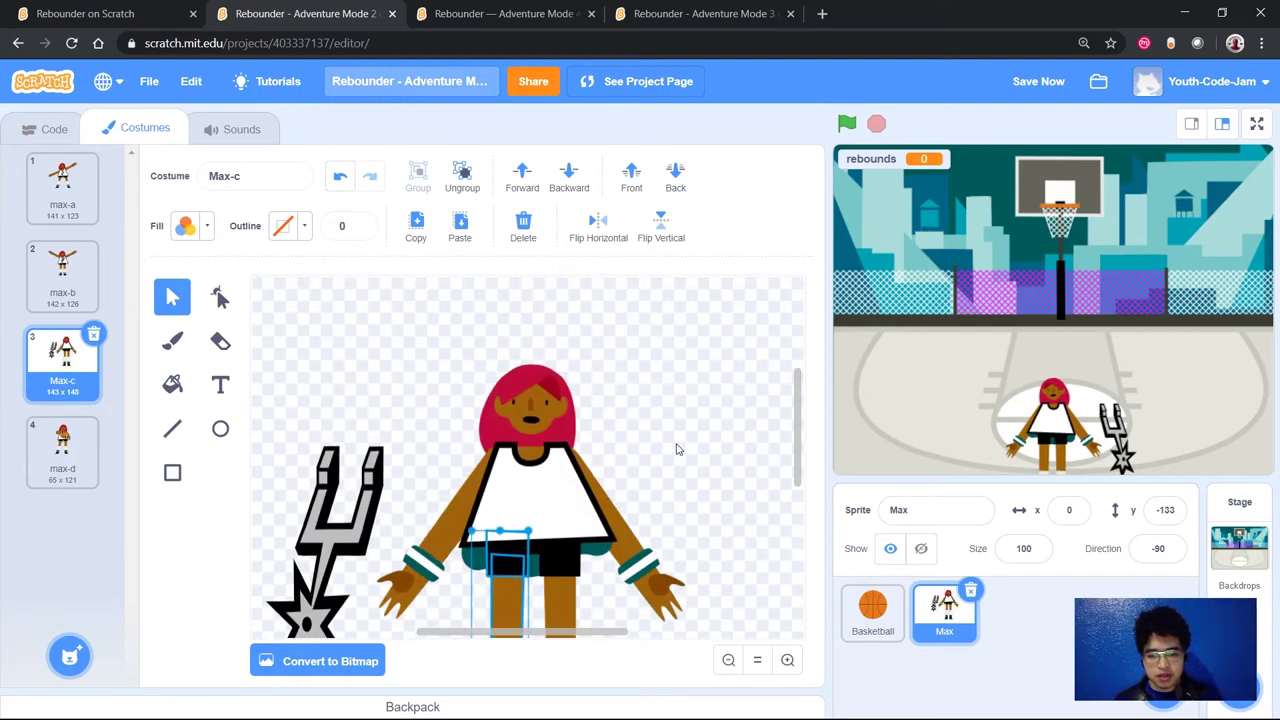
{"action": "left_click", "coordinate": [617, 443]}
Paint purple stripes and a light green stripe between them across the white shirt with a size 10 brush.
{"action": "left_click", "coordinate": [172, 341]}
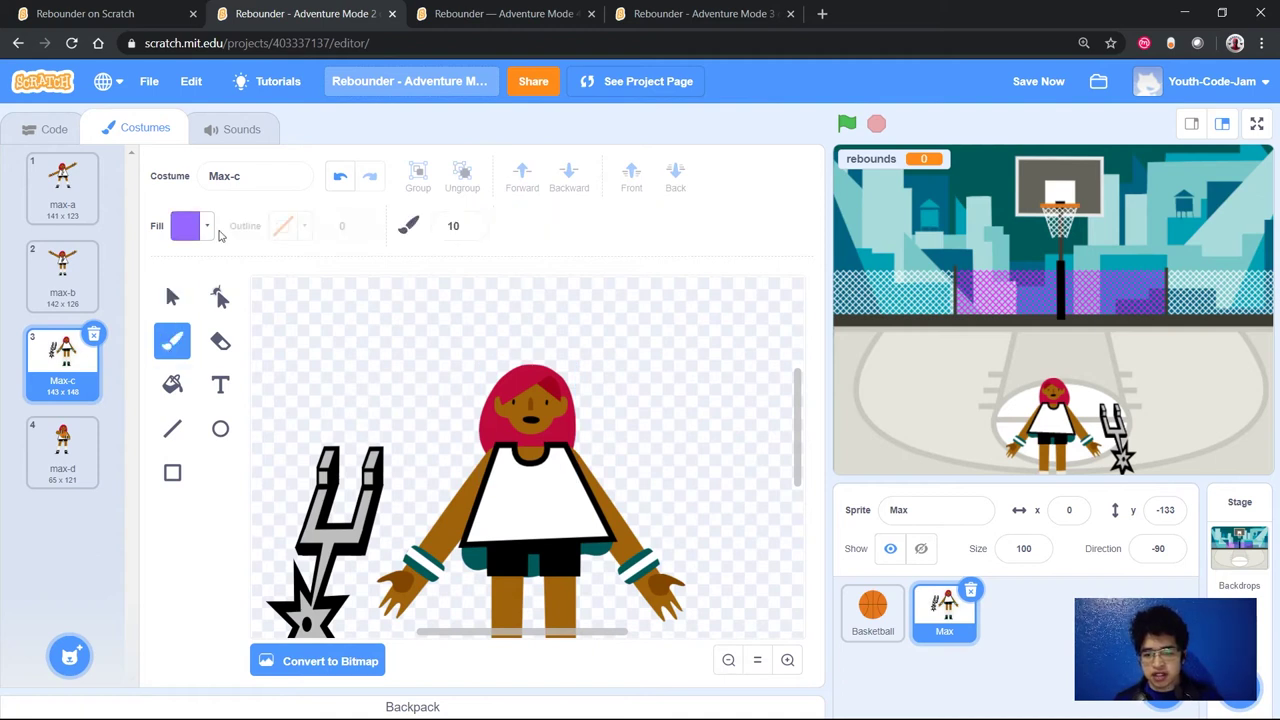
{"action": "left_click_drag", "start_coordinate": [485, 507], "coordinate": [585, 506]}
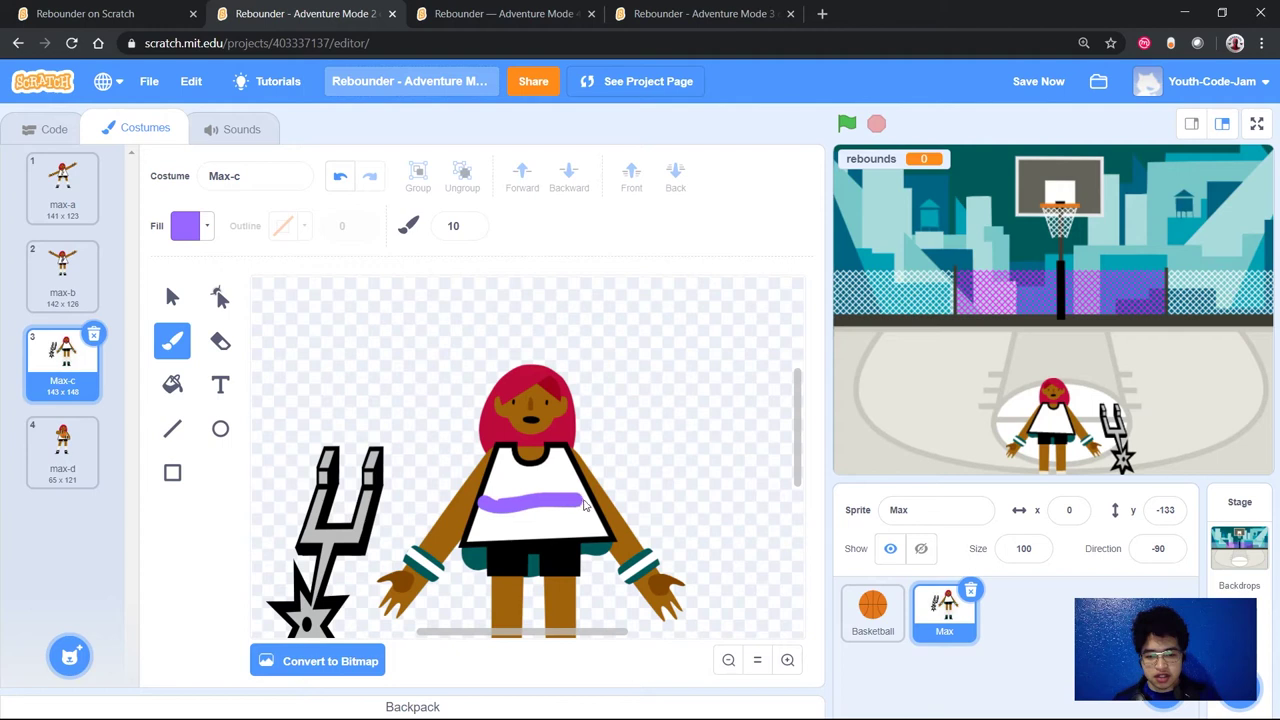
{"action": "left_click", "coordinate": [190, 226]}
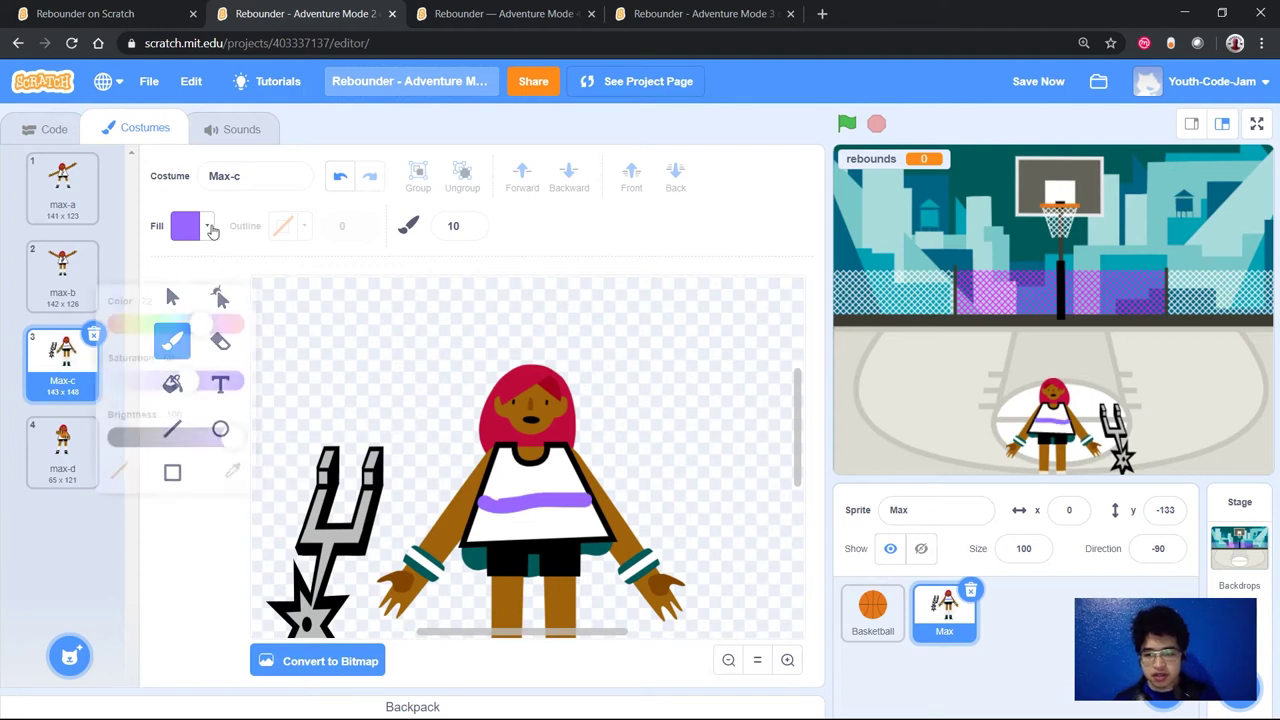
{"action": "left_click_drag", "start_coordinate": [485, 488], "coordinate": [588, 488]}
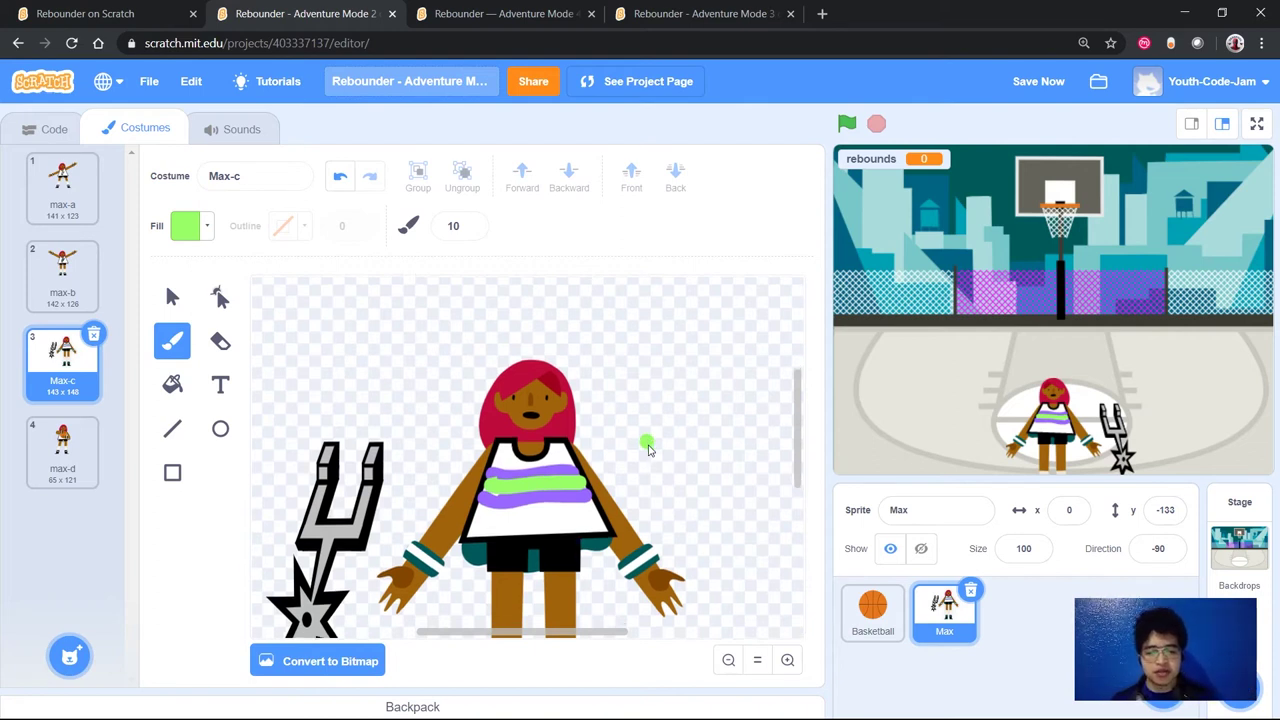
Fill the white area of the Max-c shirt with the same light green as the stripe.
{"action": "scroll", "coordinate": [647, 450], "scroll_direction": "down", "scroll_amount": 5}
{"action": "scroll", "coordinate": [647, 450], "scroll_direction": "up", "scroll_amount": 3}
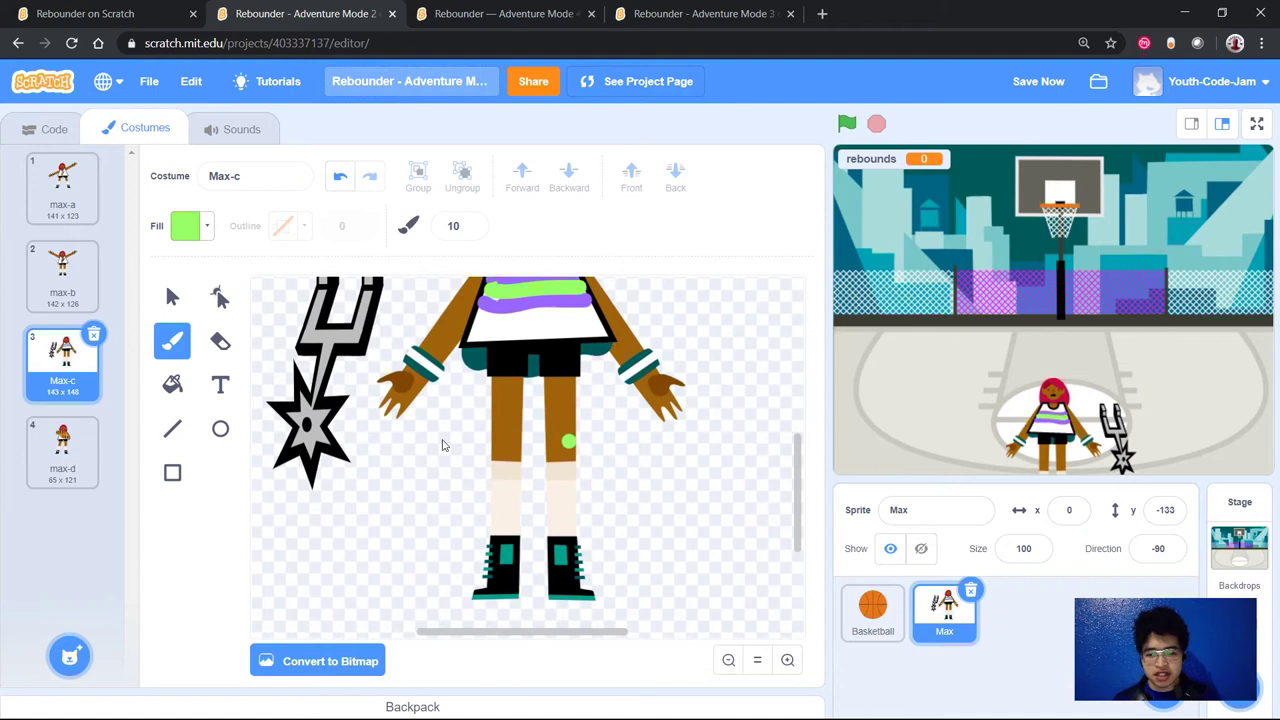
{"action": "scroll", "coordinate": [286, 409], "scroll_direction": "up", "scroll_amount": 3}
{"action": "key", "text": "s"}
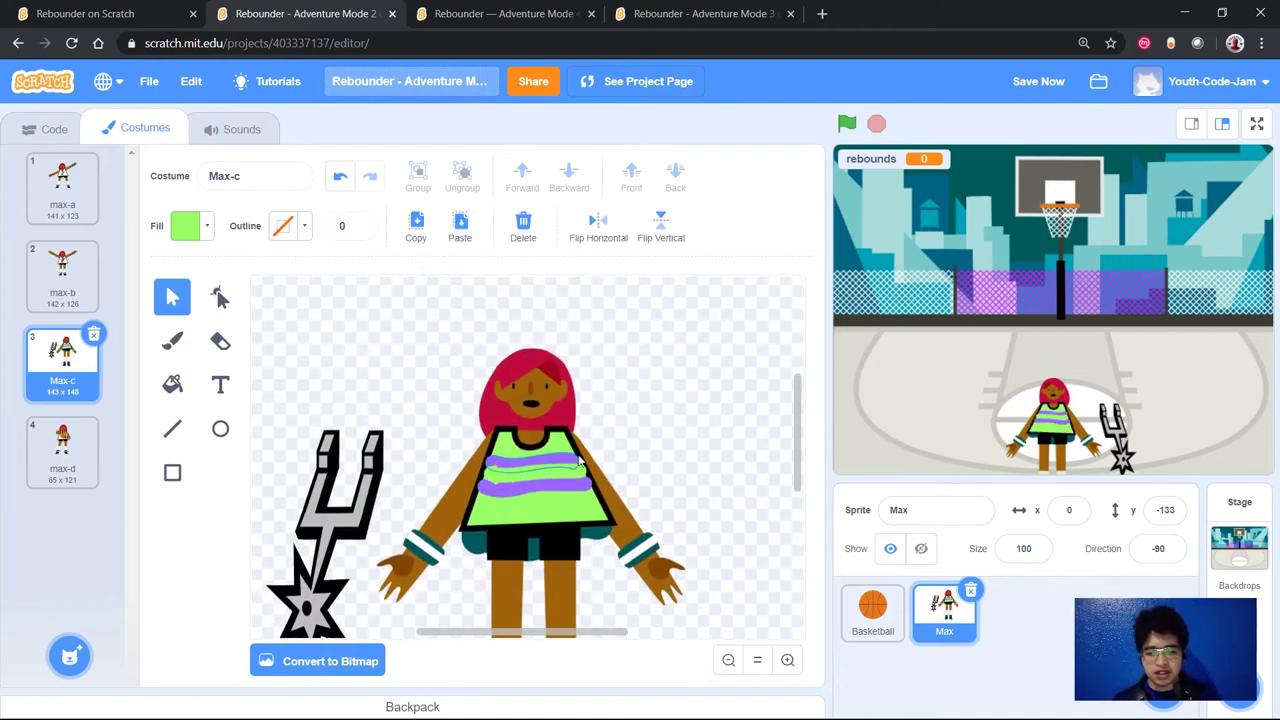
Ungroup Max's head and open the fill color of the large red hair shape for adjustment.
{"action": "left_click", "coordinate": [518, 365]}
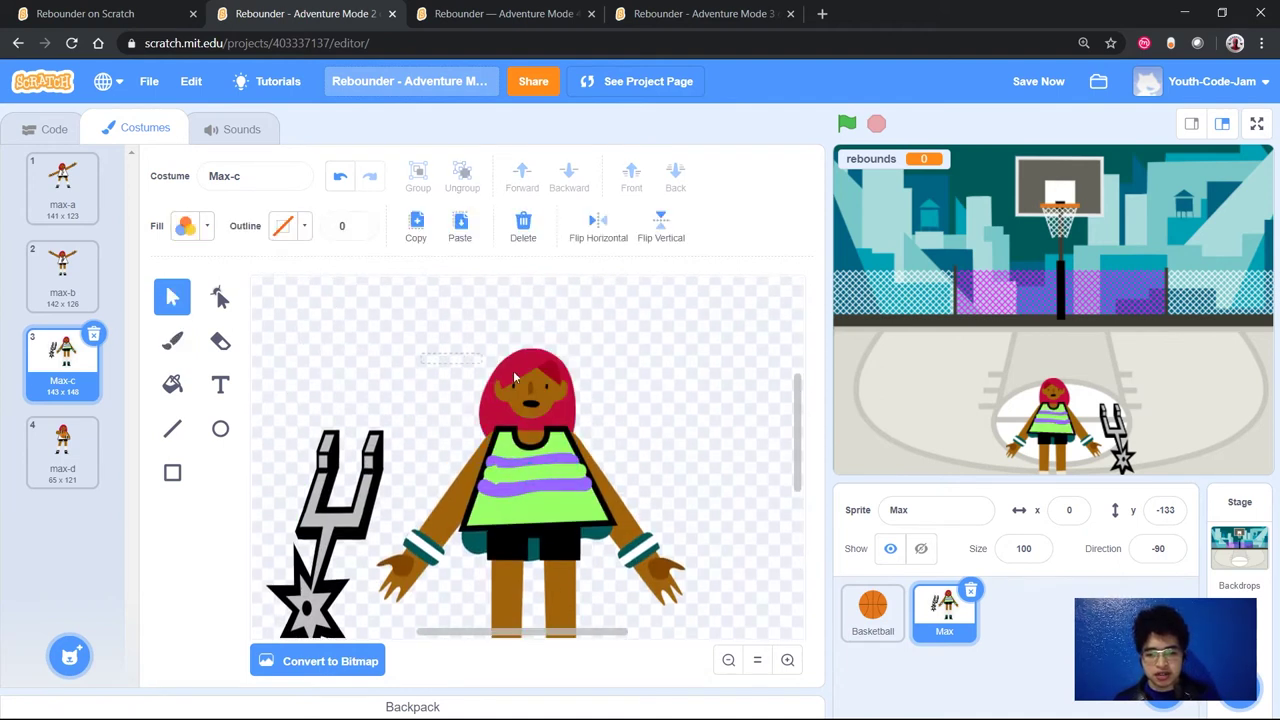
{"action": "left_click", "coordinate": [462, 182]}
{"action": "left_click", "coordinate": [405, 341]}
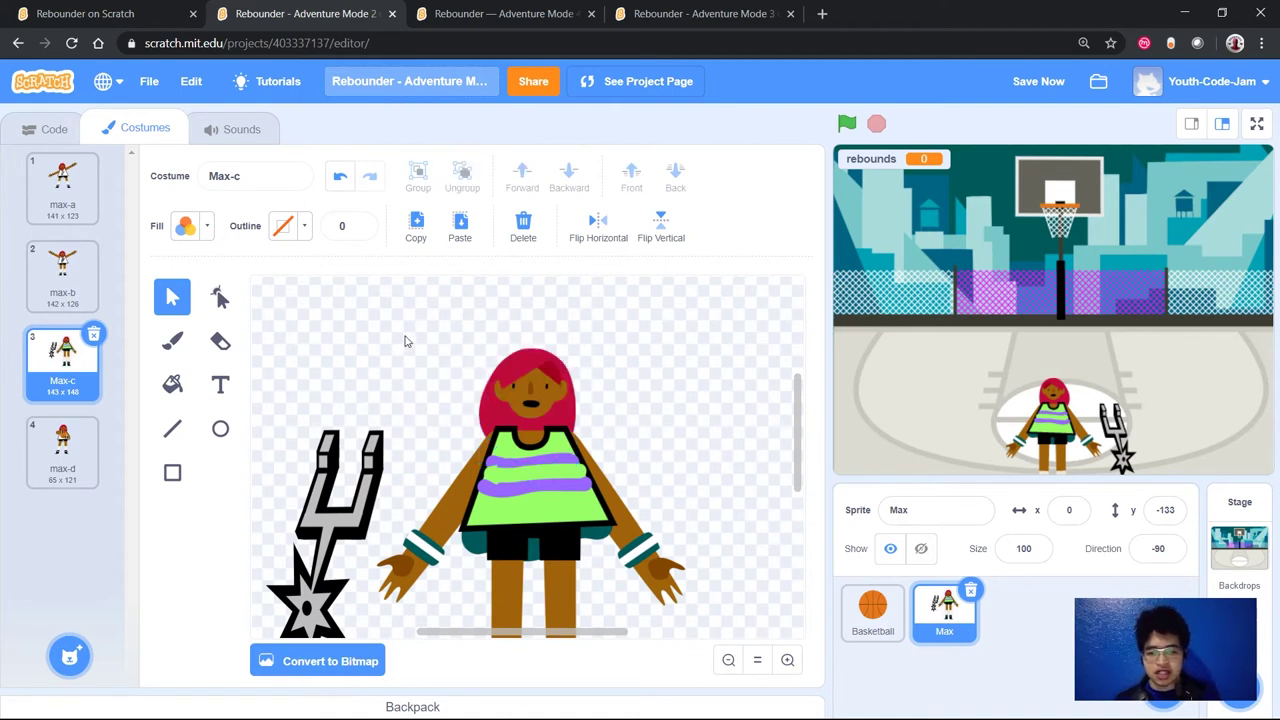
{"action": "left_click", "coordinate": [505, 360]}
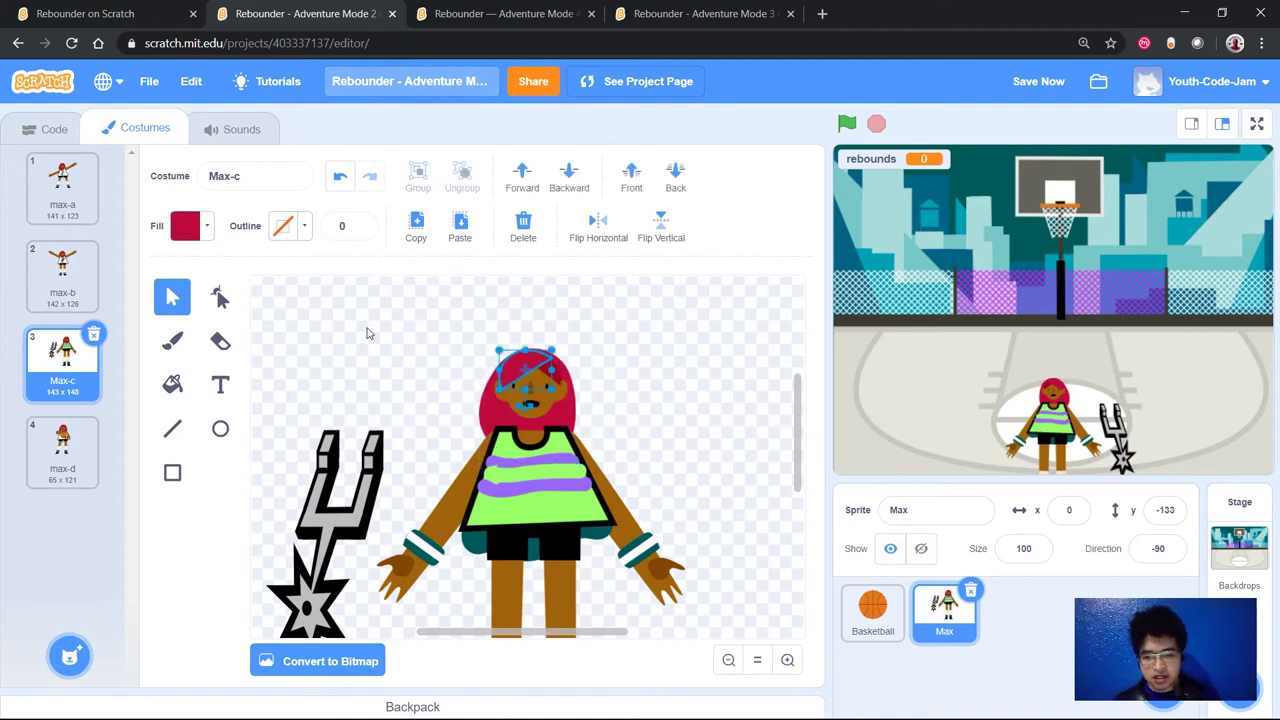
{"action": "left_click", "coordinate": [497, 406]}
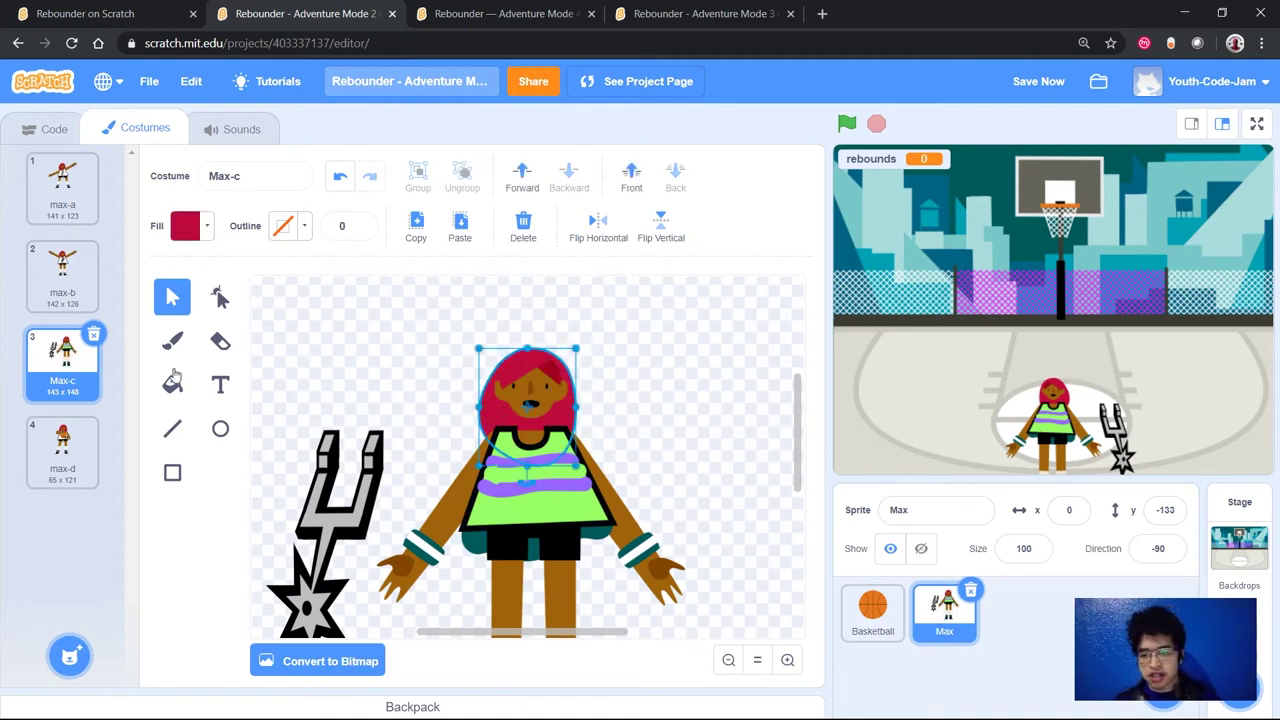
{"action": "left_click", "coordinate": [207, 228]}
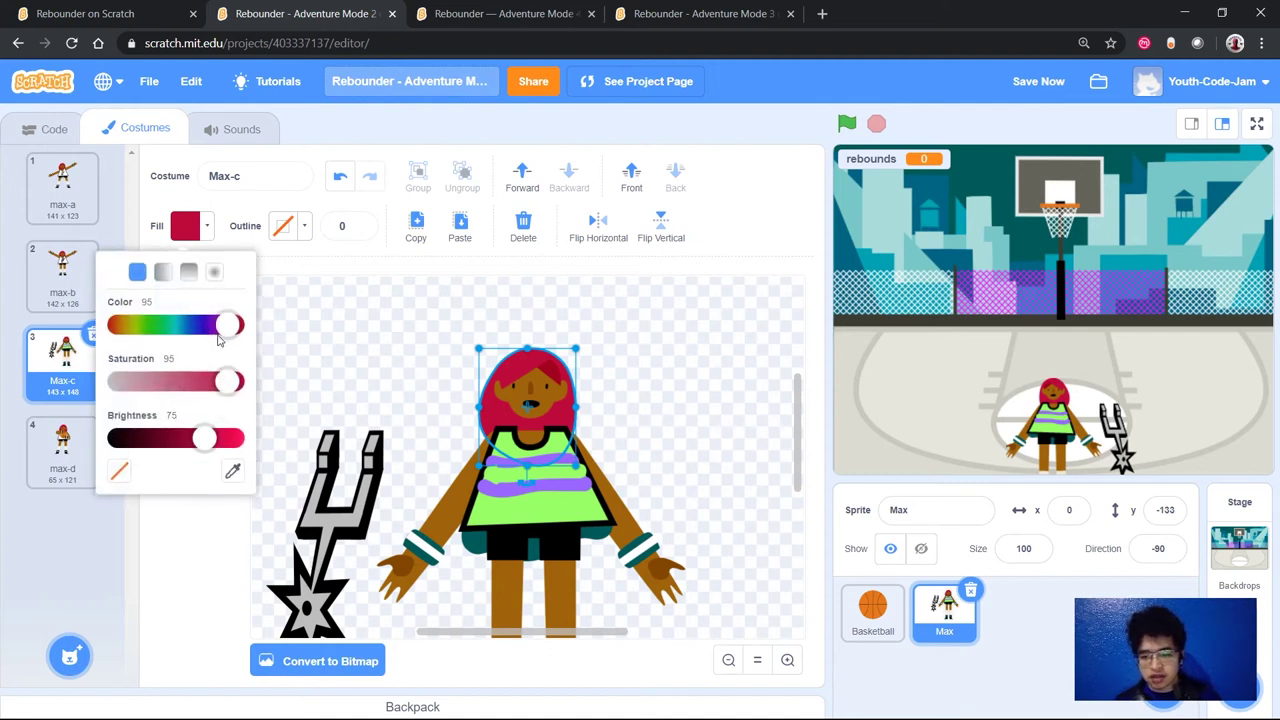
{"action": "mouse_move", "coordinate": [218, 338]}
{"action": "left_mouse_down"}
{"action": "mouse_move", "coordinate": [200, 326]}
{"action": "mouse_move", "coordinate": [217, 326]}
{"action": "left_mouse_up"}
In the Rebounder project that includes Casey, compare Max's arrow-key movement scripts with Casey's a and d key scripts.
{"action": "left_click", "coordinate": [470, 108]}
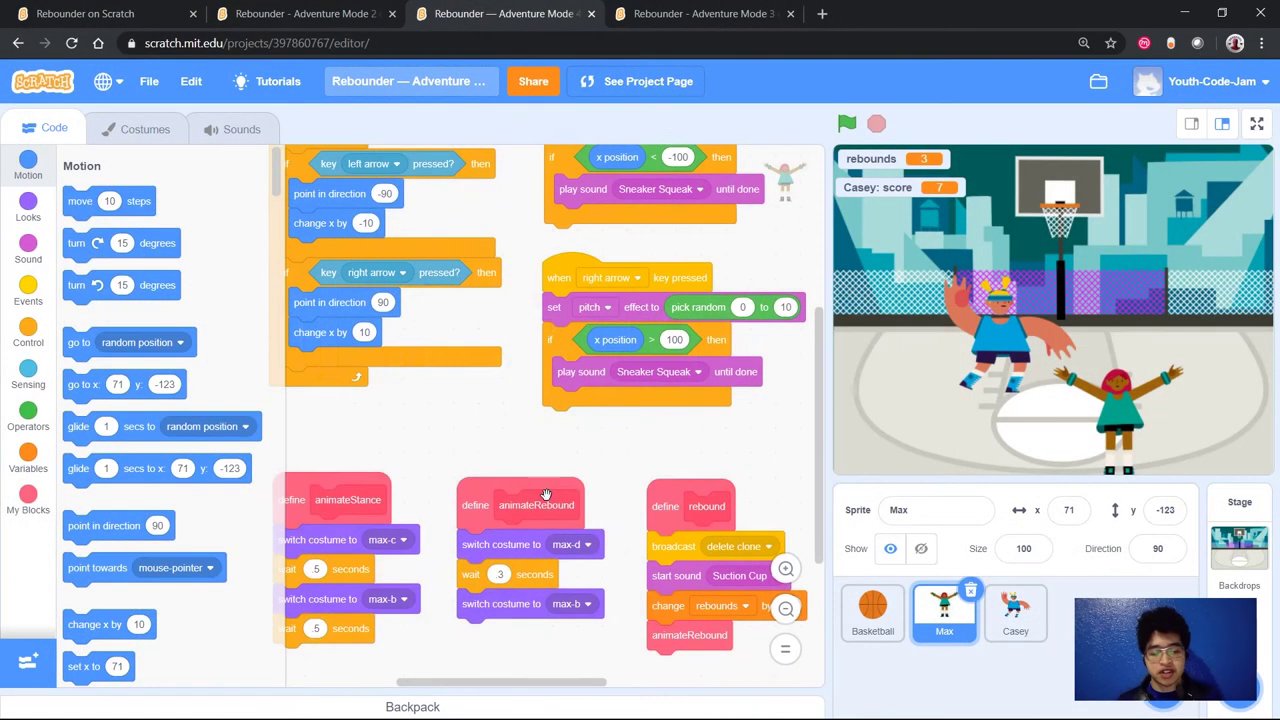
{"action": "scroll", "coordinate": [551, 501], "scroll_direction": "up", "scroll_amount": 1}
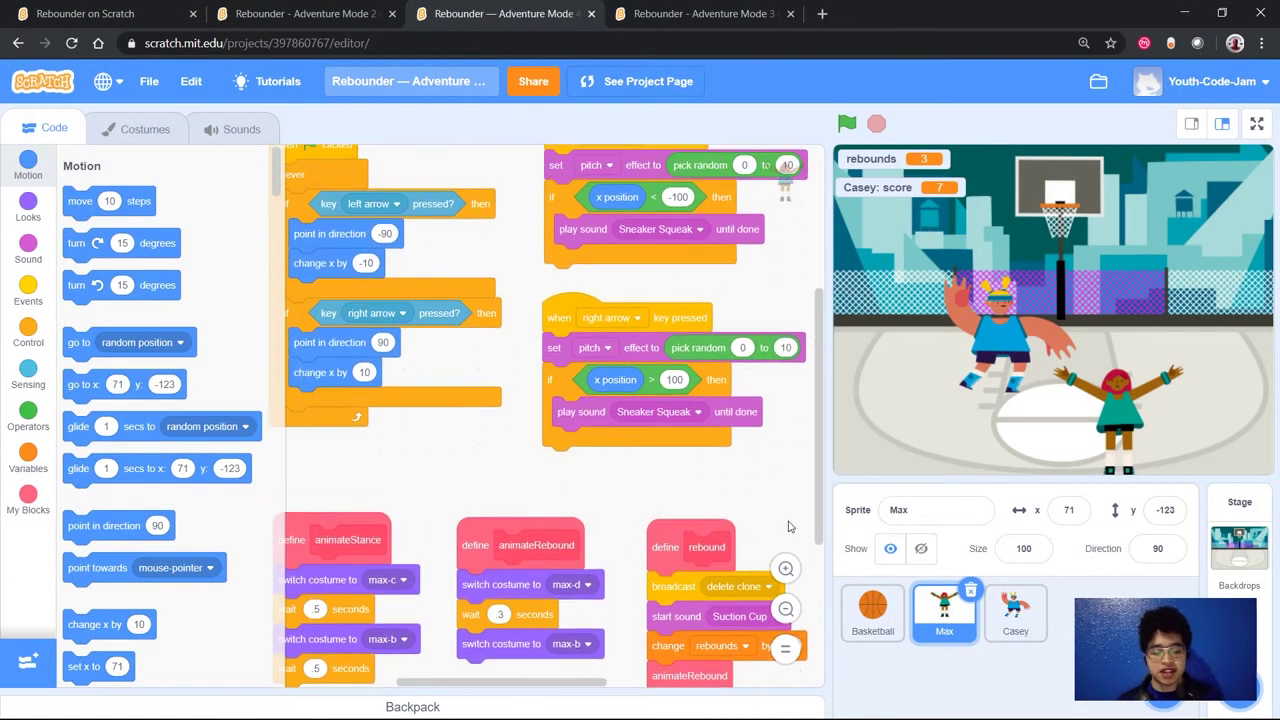
{"action": "left_click", "coordinate": [1001, 609]}
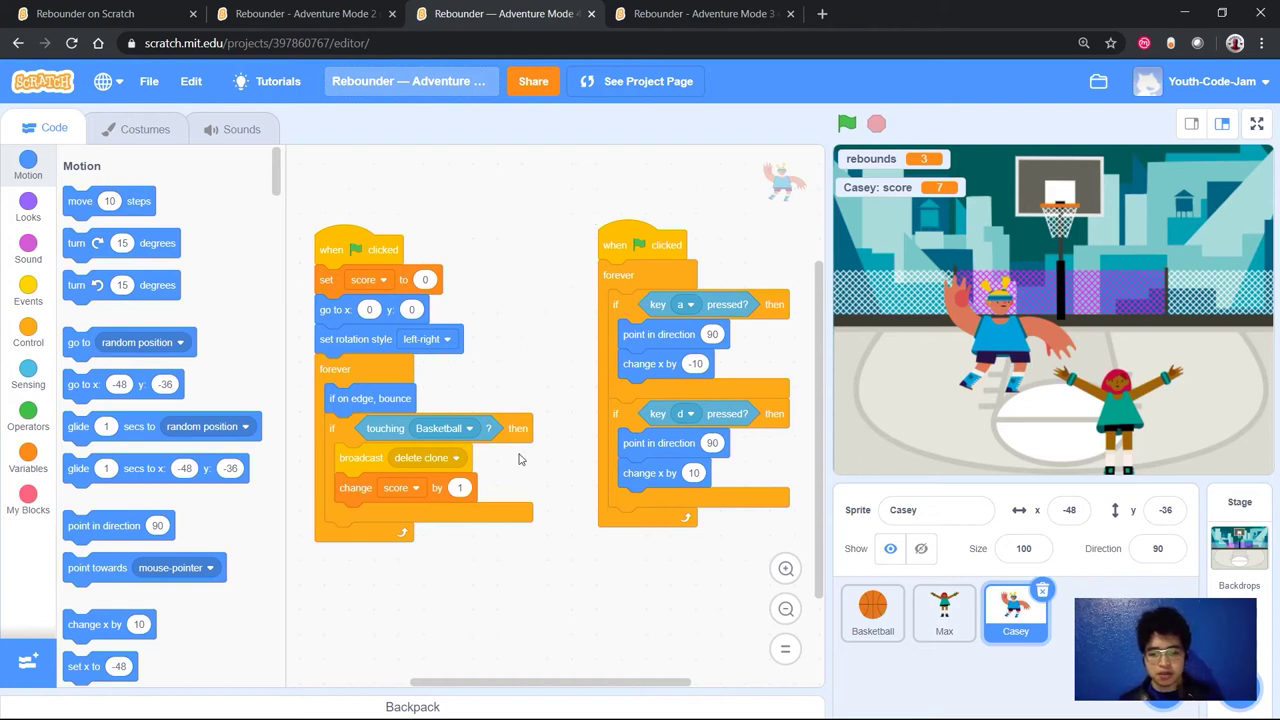
{"action": "left_click", "coordinate": [944, 612]}
{"action": "scroll", "coordinate": [610, 485], "scroll_direction": "up", "scroll_amount": 2}
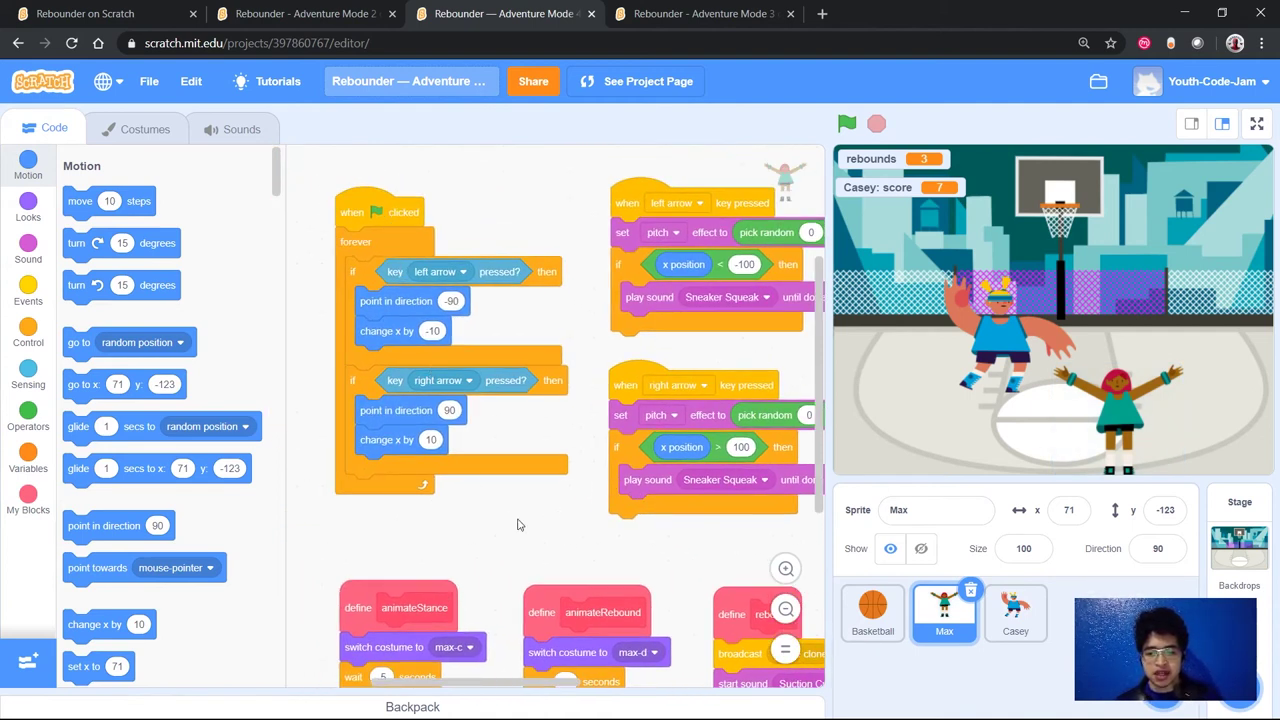
{"action": "left_click", "coordinate": [1015, 610]}
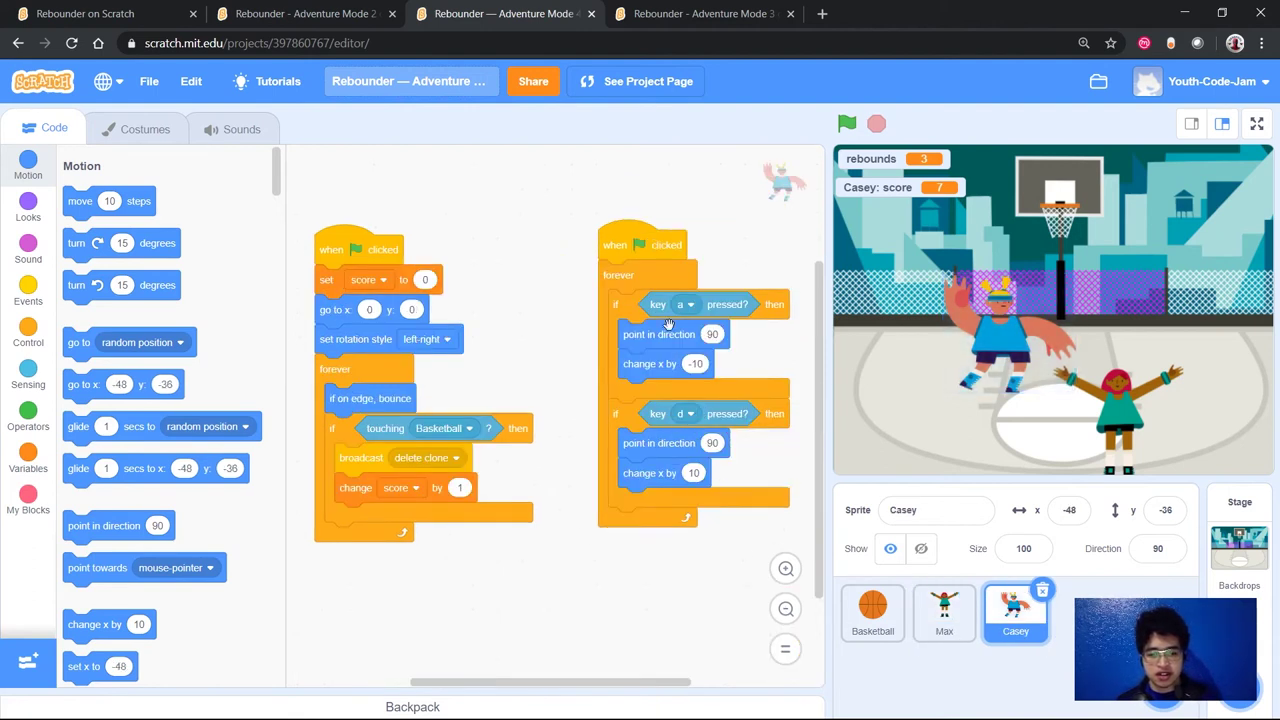
{"action": "left_click", "coordinate": [945, 615]}
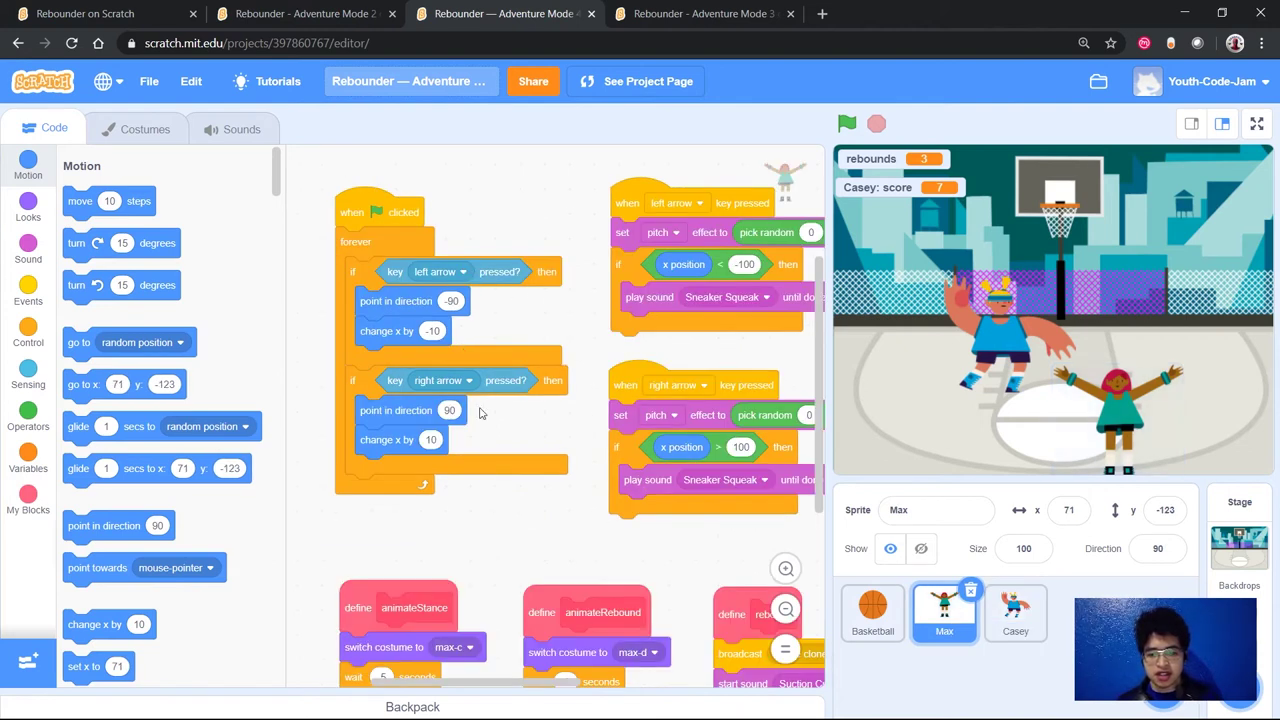
{"action": "left_click", "coordinate": [1015, 610]}
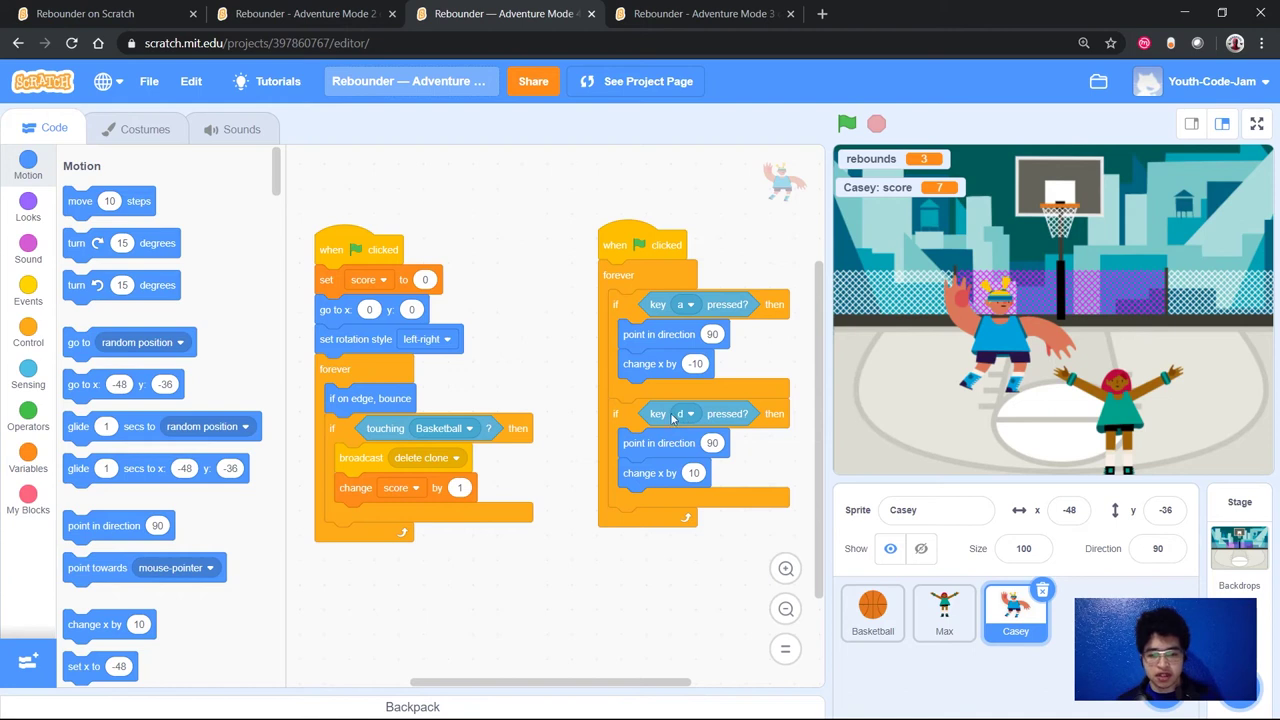
{"action": "scroll", "coordinate": [475, 303], "scroll_direction": "down", "scroll_amount": 1}
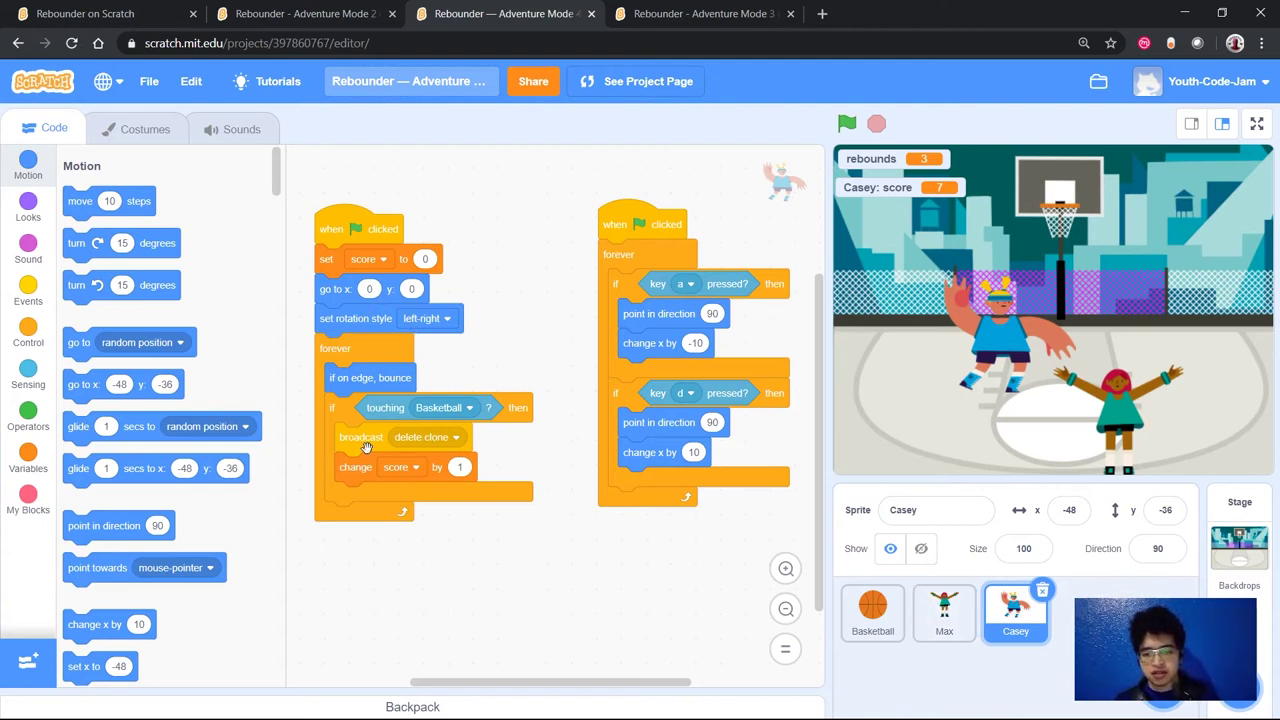
Review Max's start script, basketball-touching check and the definition of the custom rebound block.
{"action": "left_click", "coordinate": [927, 622]}
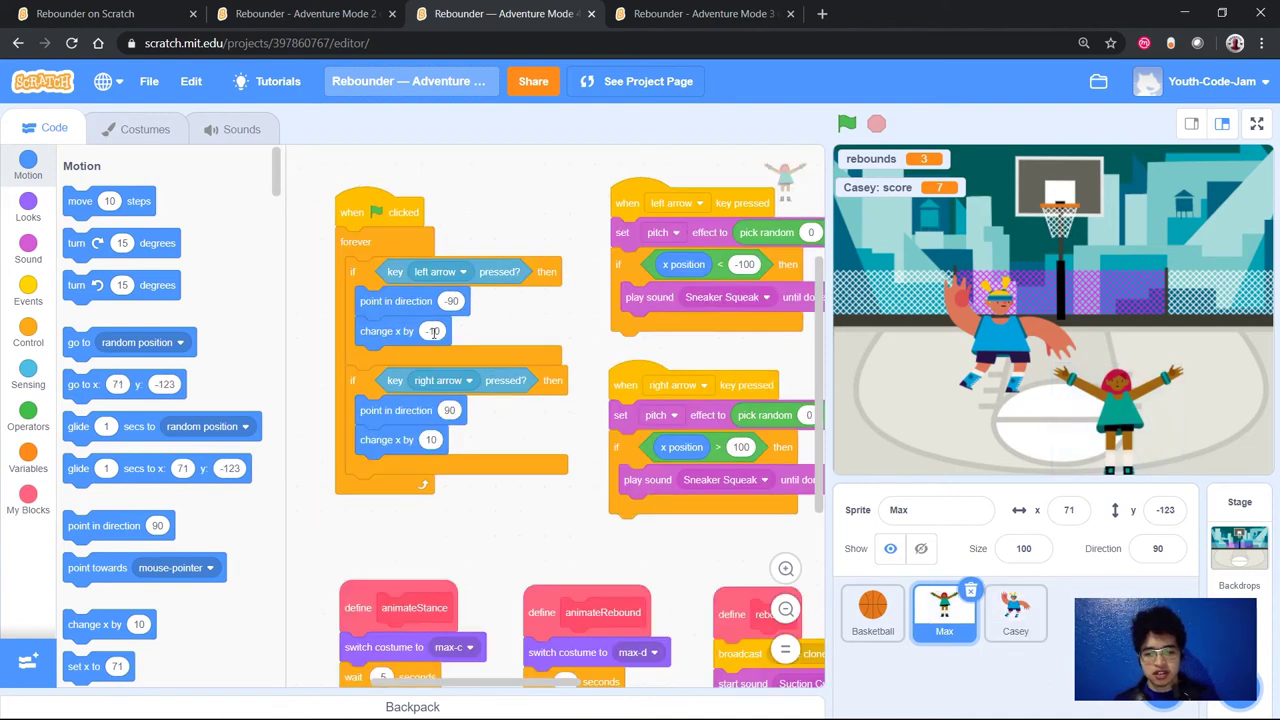
{"action": "scroll", "coordinate": [433, 332], "scroll_direction": "right", "scroll_amount": 8}
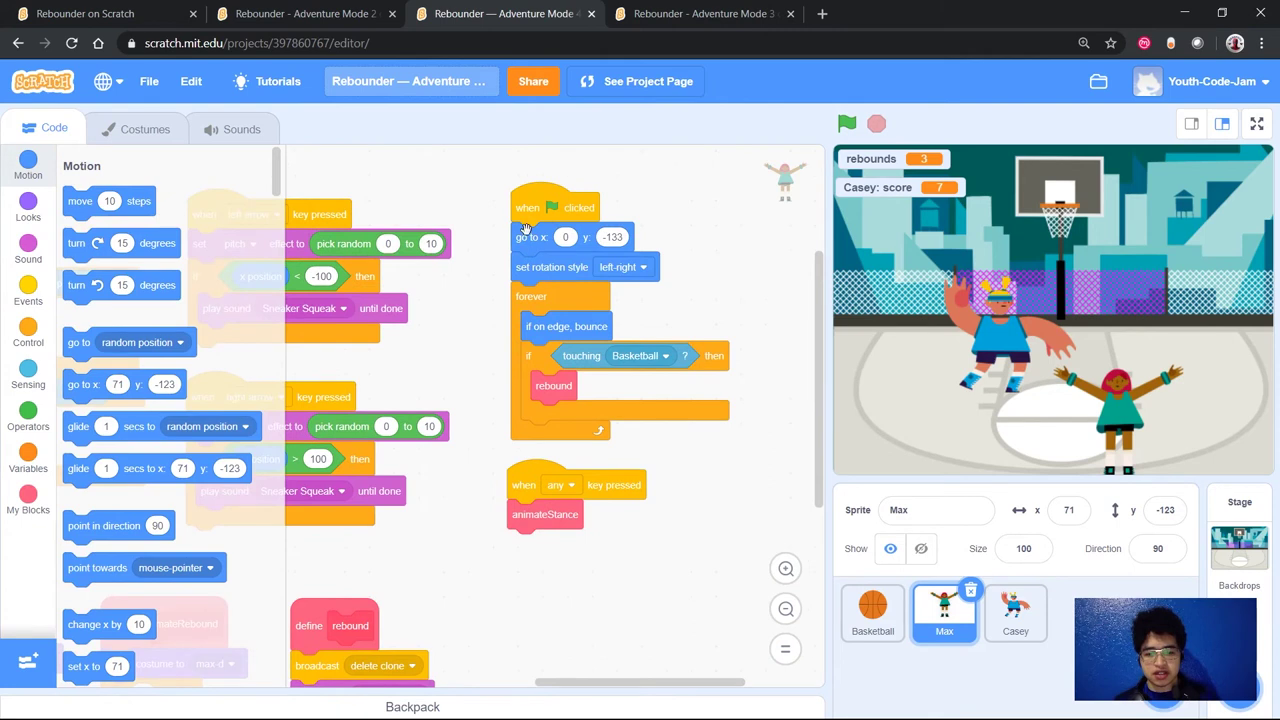
{"action": "scroll", "coordinate": [574, 318], "scroll_direction": "down", "scroll_amount": 1}
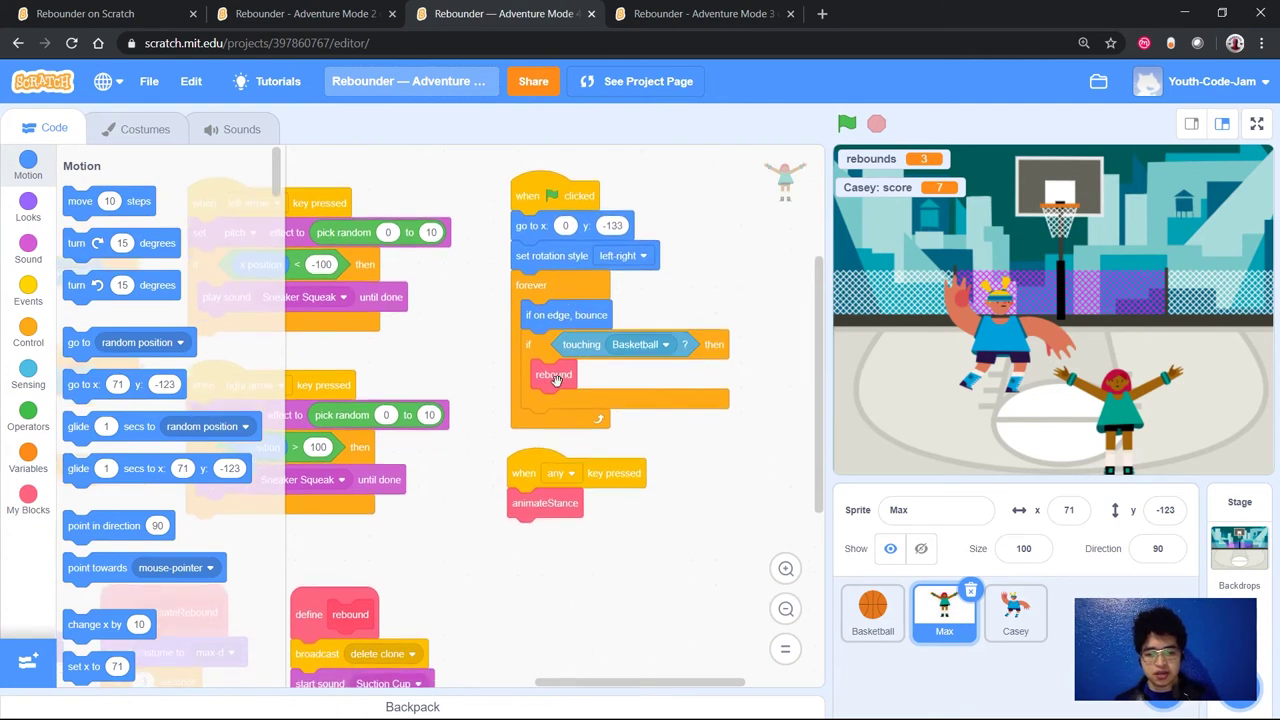
{"action": "scroll", "coordinate": [560, 375], "scroll_direction": "down", "scroll_amount": 3}
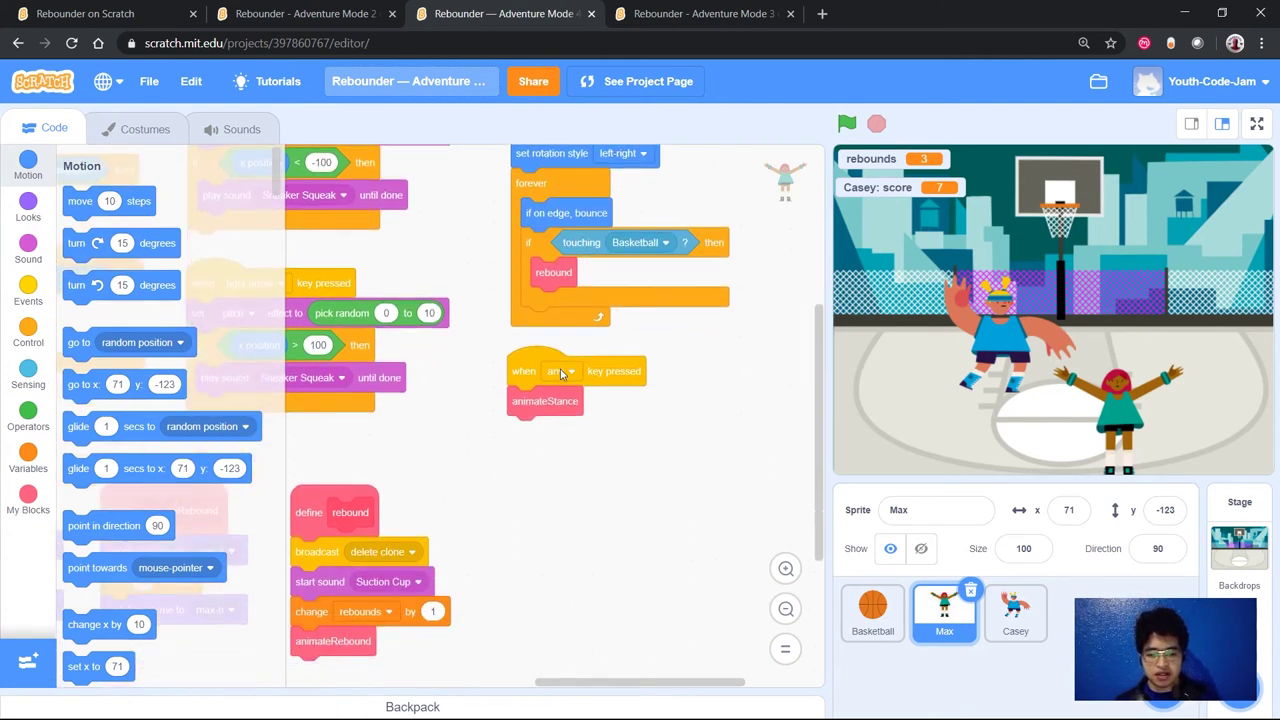
Show the custom block category for the Casey sprite.
{"action": "left_click", "coordinate": [1015, 610]}
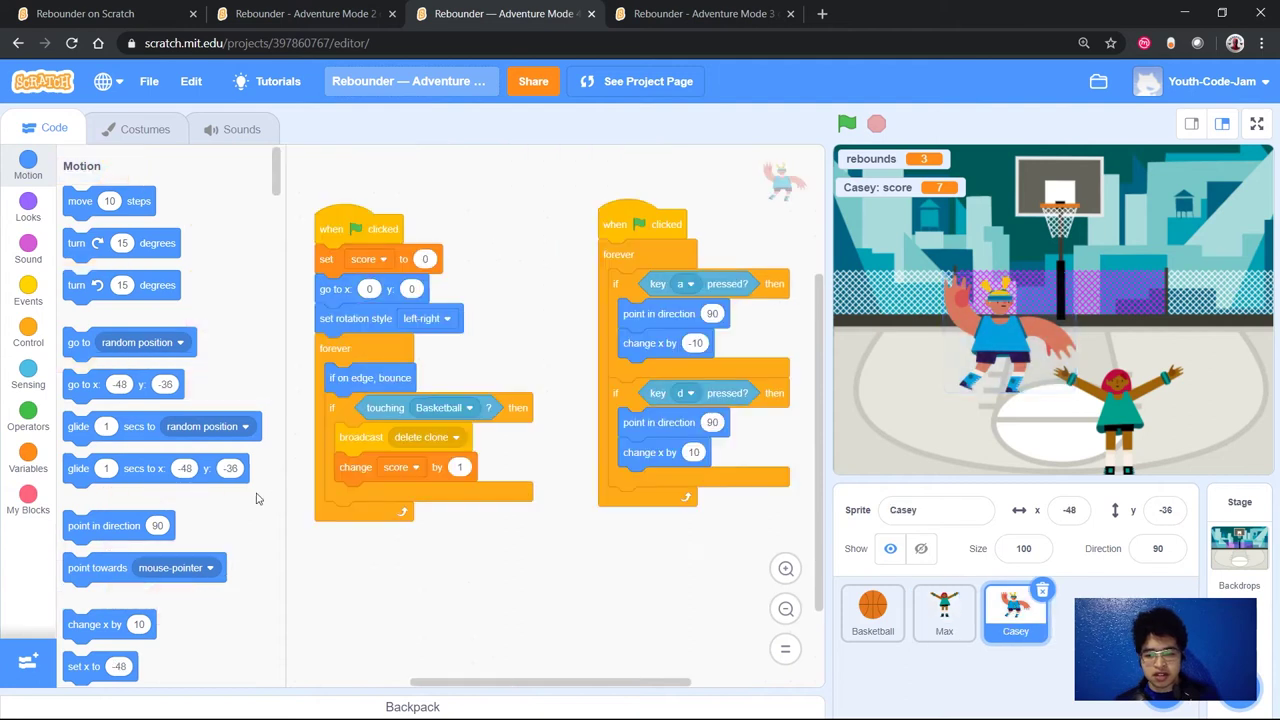
{"action": "left_click", "coordinate": [28, 500]}
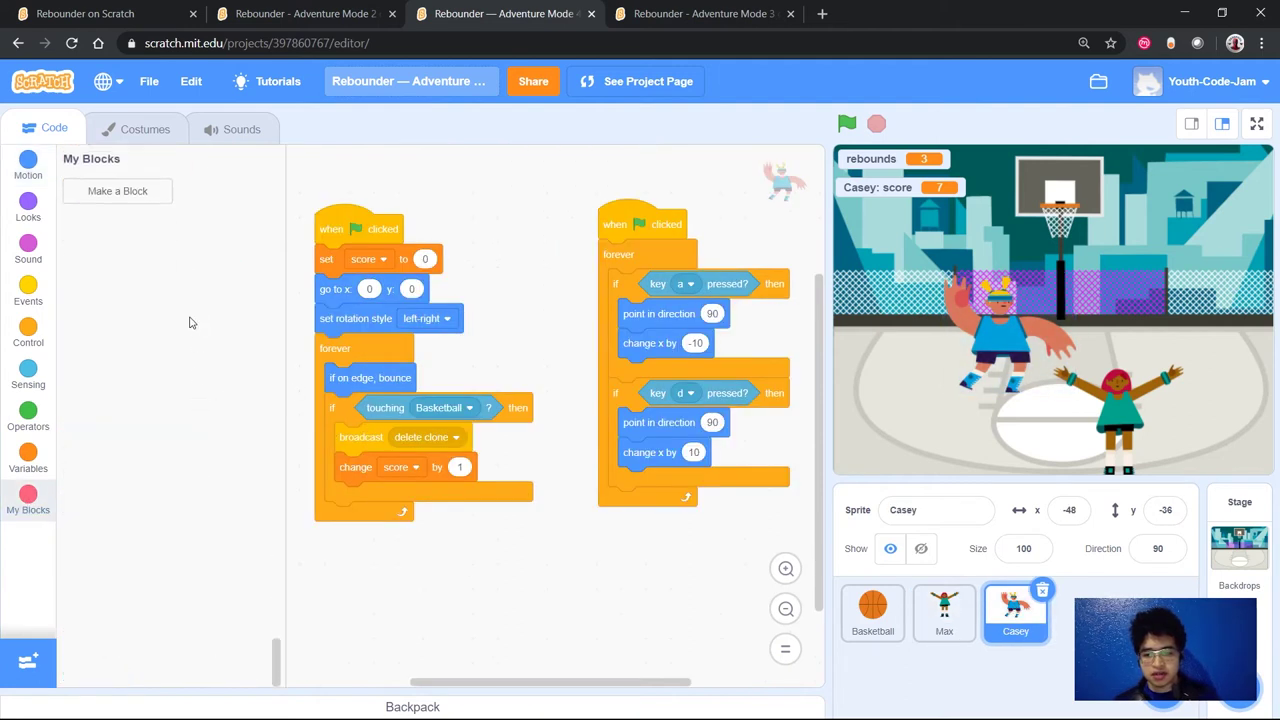